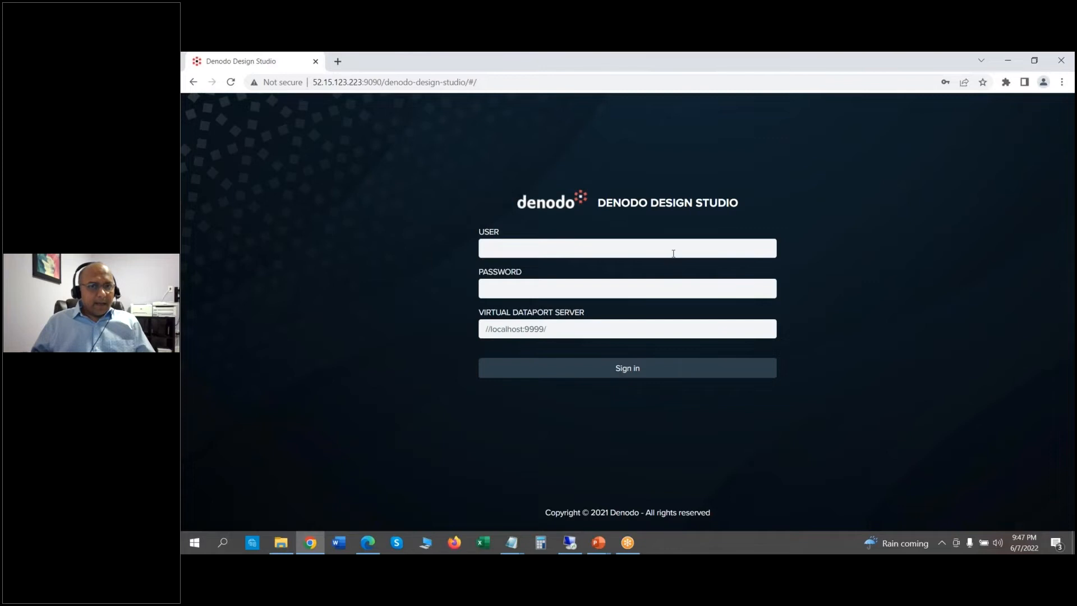
- Sign in to Denodo Design Studio as admin with the account password on the //localhost:9999/ server
text(admin)
key(Tab)
text(a)
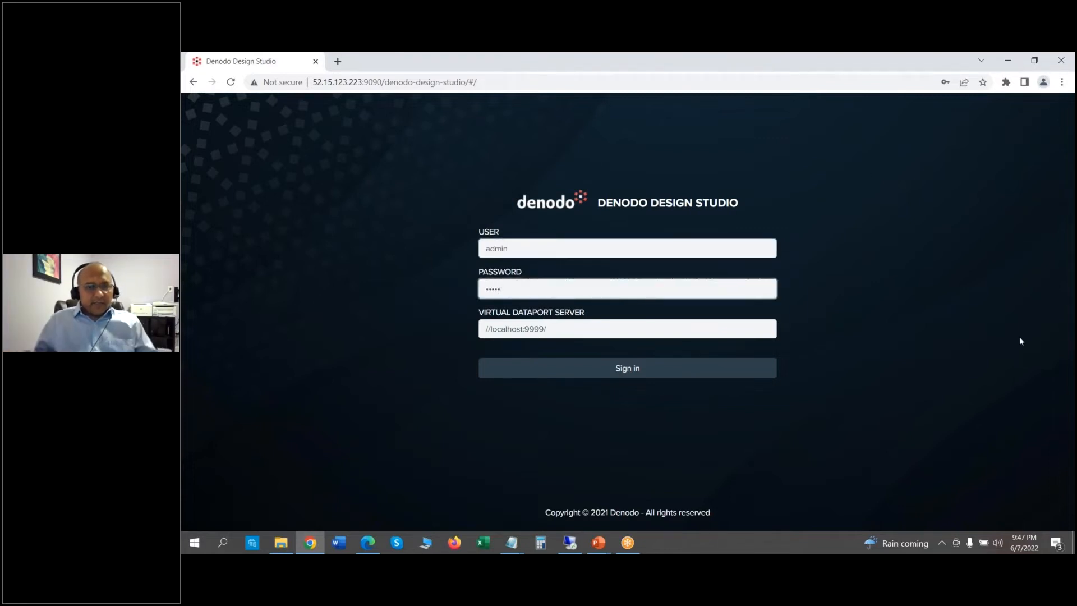
click(645, 368)
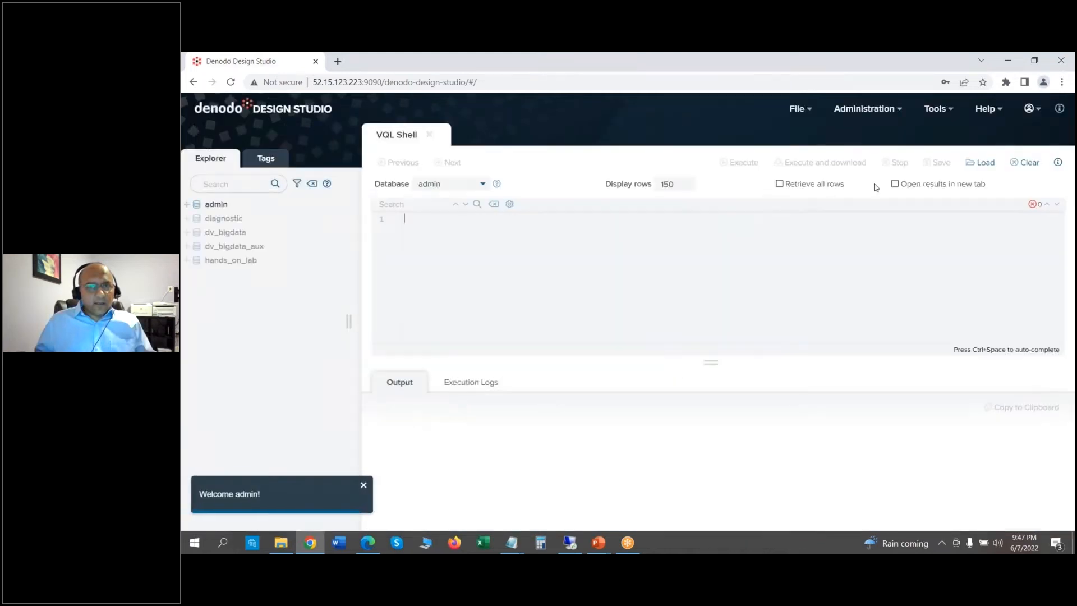
- Create a new database named bi with the description "BI reporting"
click(900, 112)
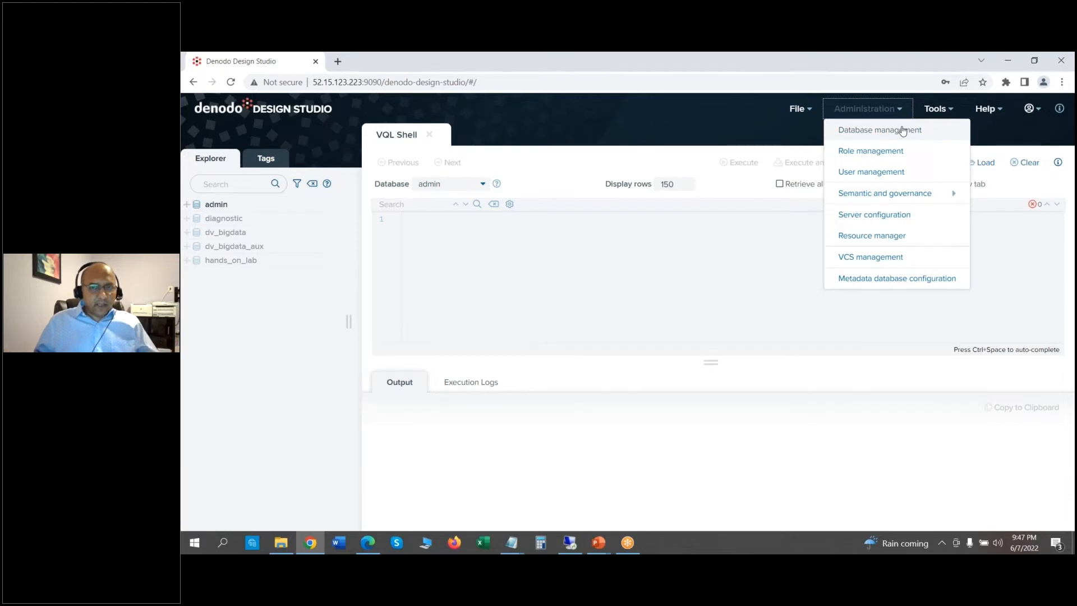
click(902, 131)
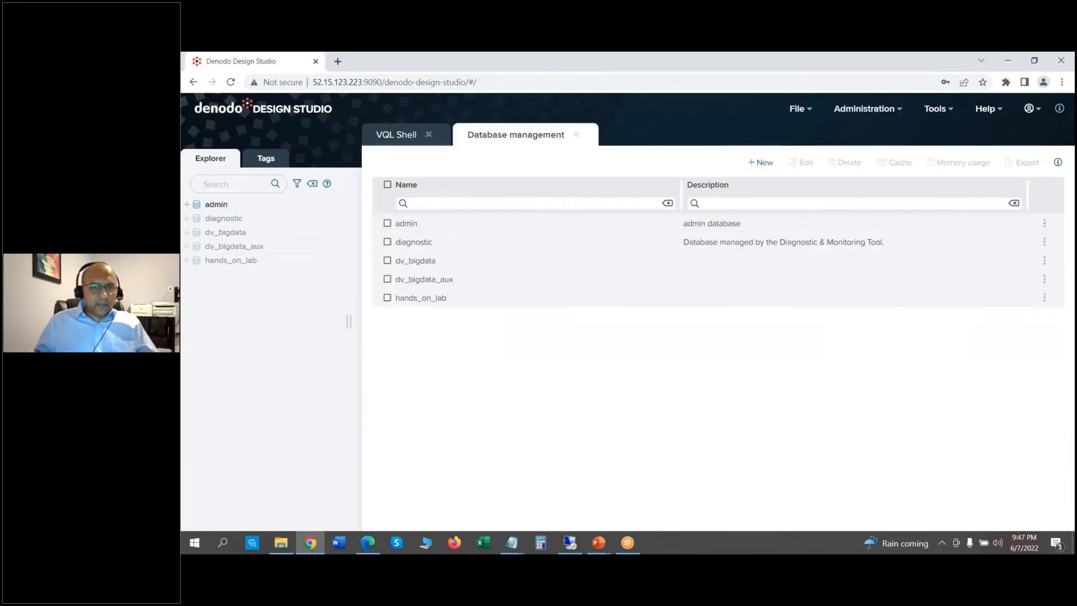
click(752, 163)
text(B)
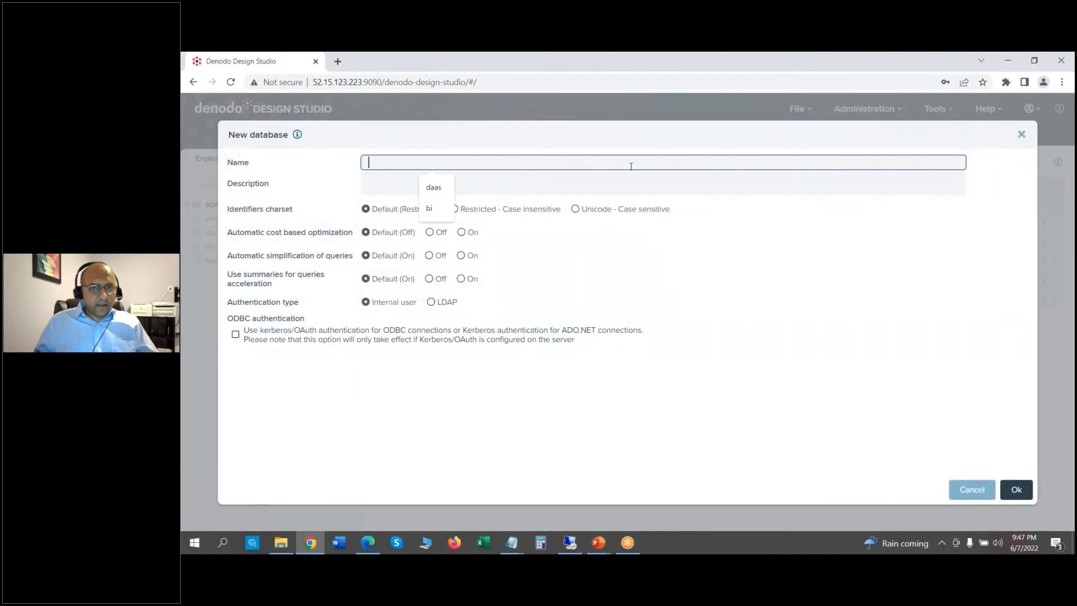
key(Down)
key(Tab)
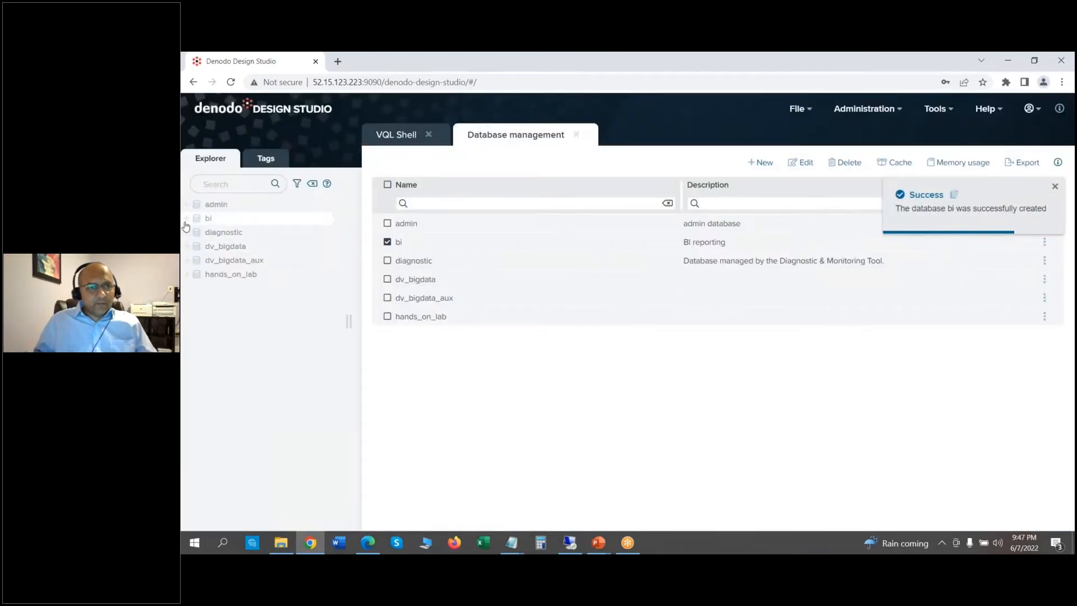
- Start a new JDBC data source in the bi database and name it ds_mysql
click(187, 219)
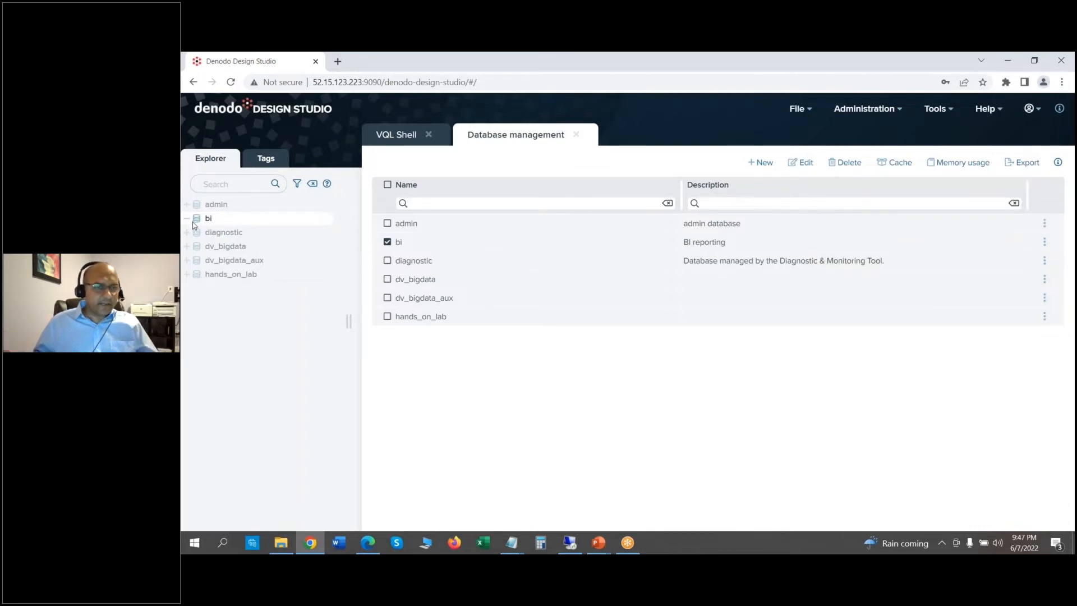
click(322, 218)
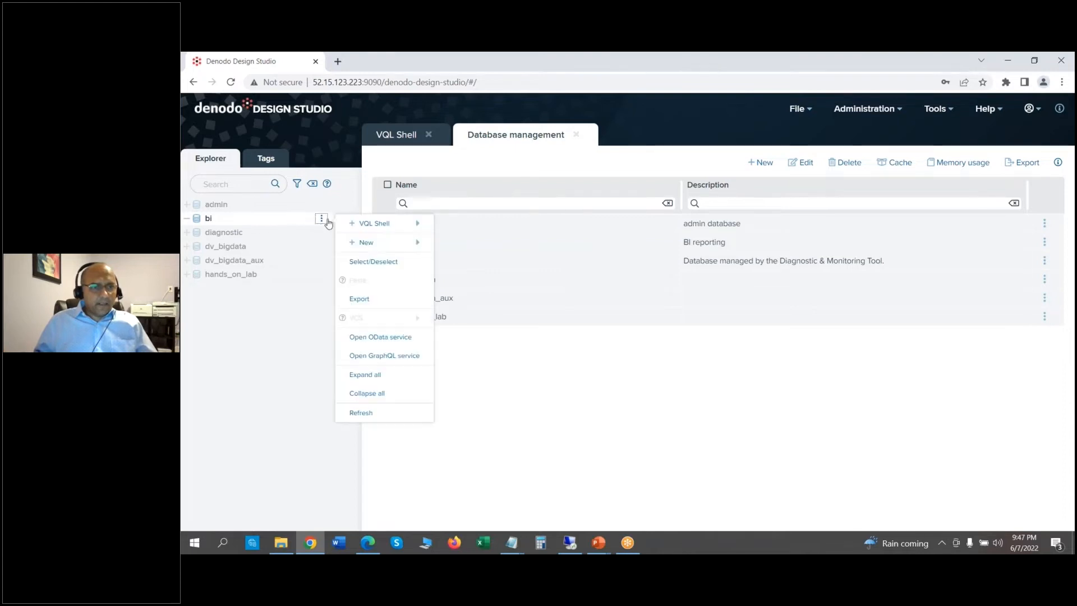
mouse_move(367, 240)
mouse_move(474, 121)
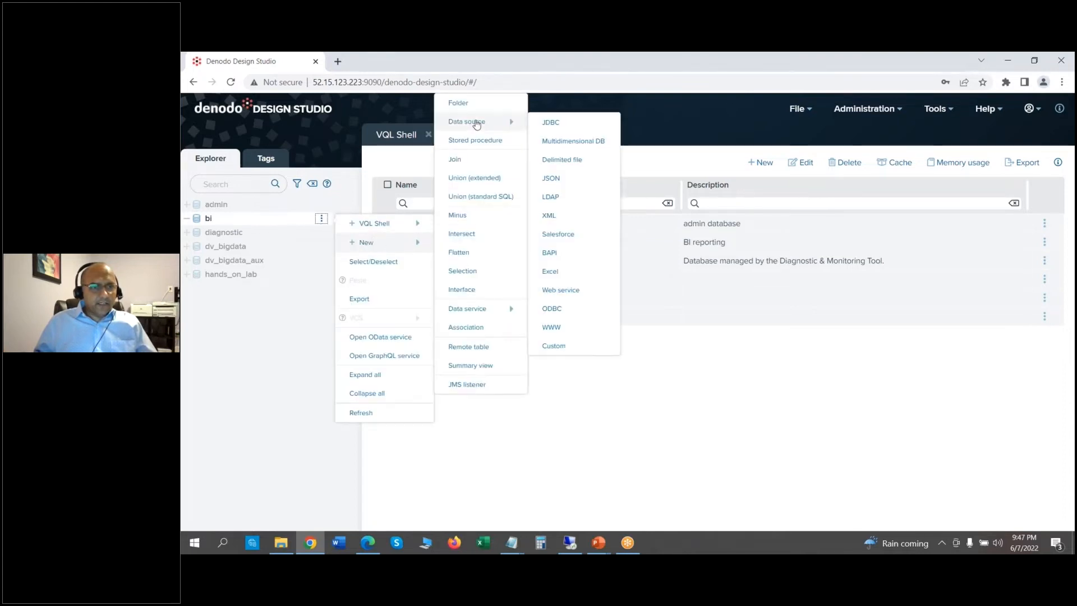
click(557, 127)
click(624, 222)
text(edws)
key(BackSpace)
key(BackSpace)
key(BackSpace)
key(BackSpace)
text(ds_ysq)
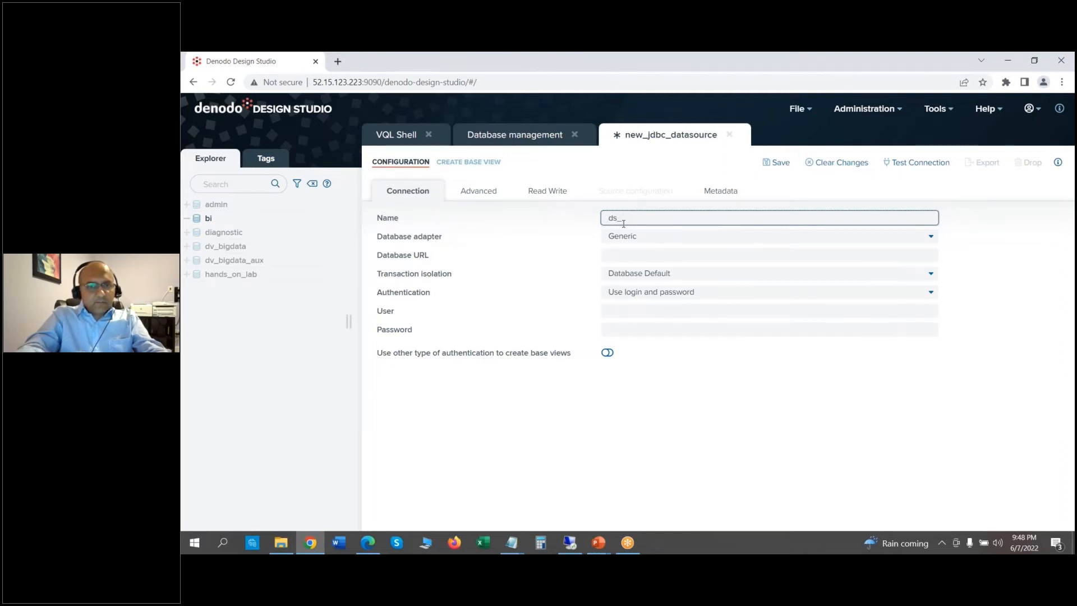
text(sql)
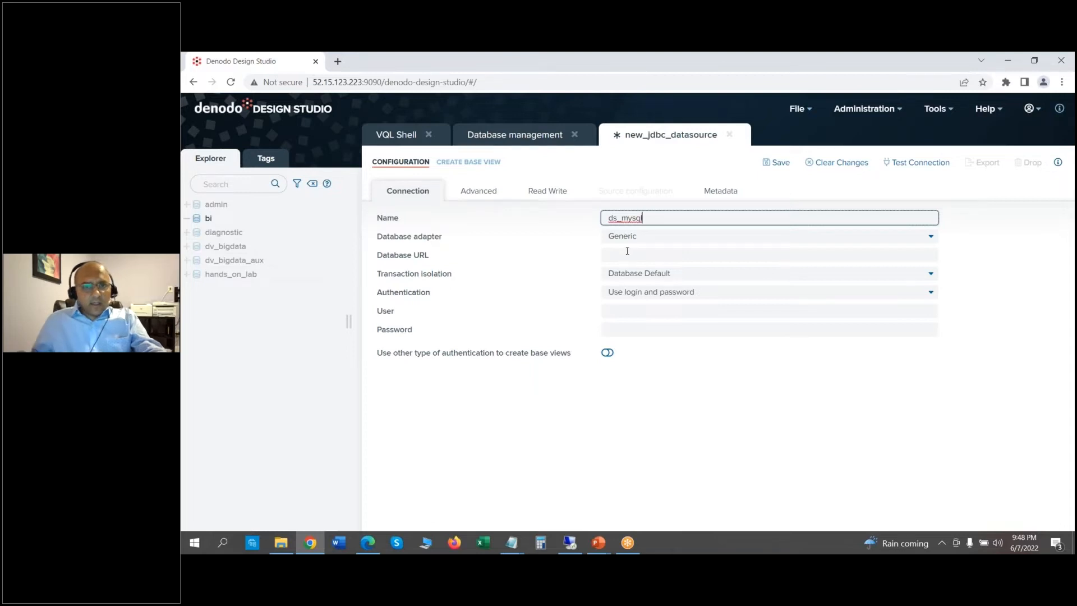
- Set the database adapter of ds_mysql to MySQL 5
click(627, 238)
drag(930, 272, 705, 378)
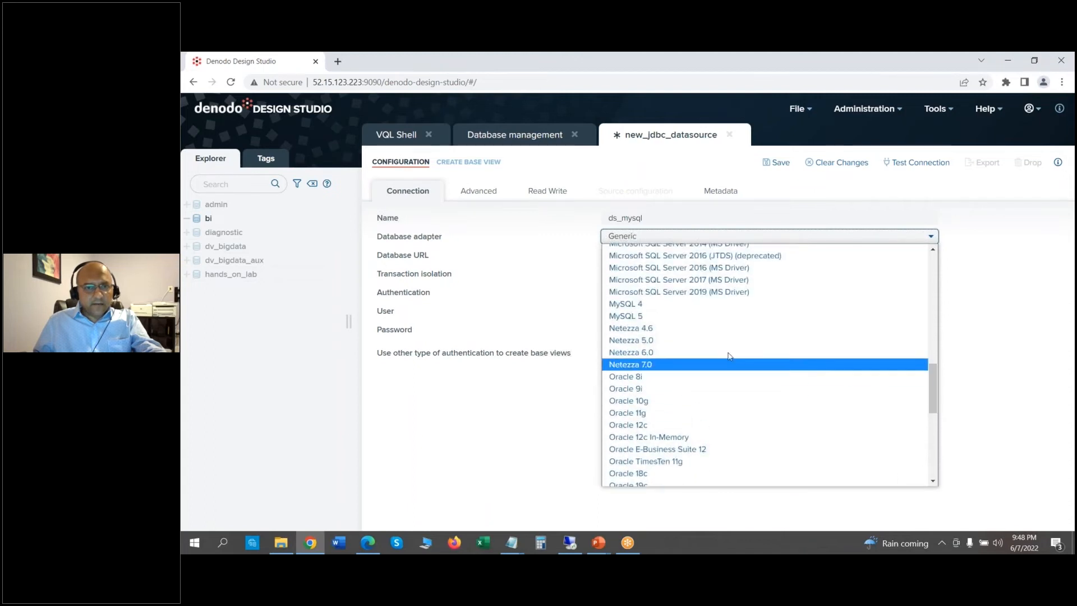
click(678, 318)
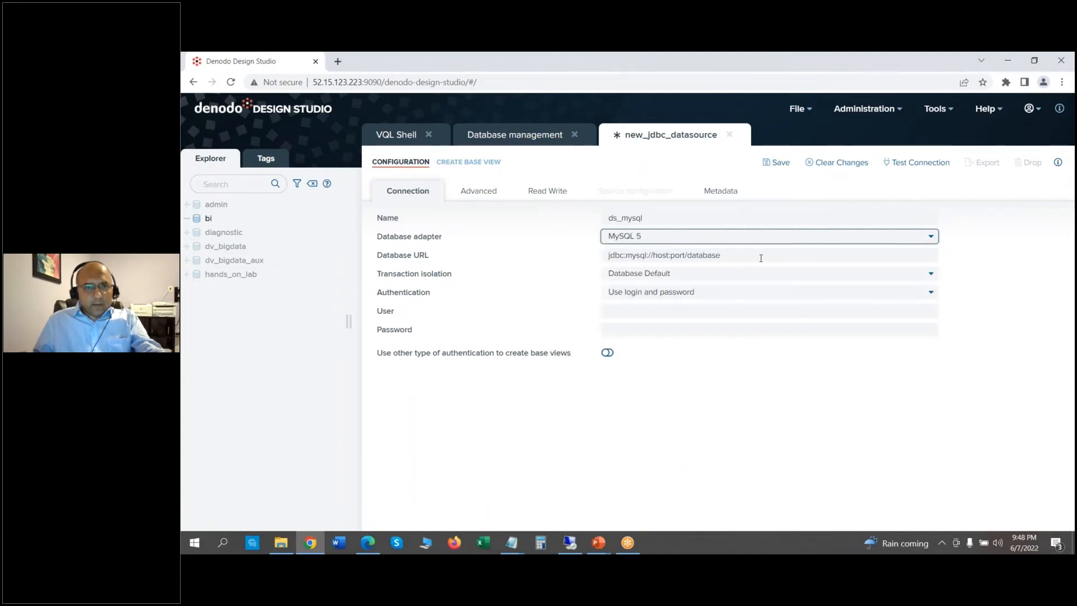
- Set the database URL to jdbc:mysql://bigdata.mysql.denodo.com:3306/current_year_sales, taken from the BI notes in Notepad
mouse_move(511, 542)
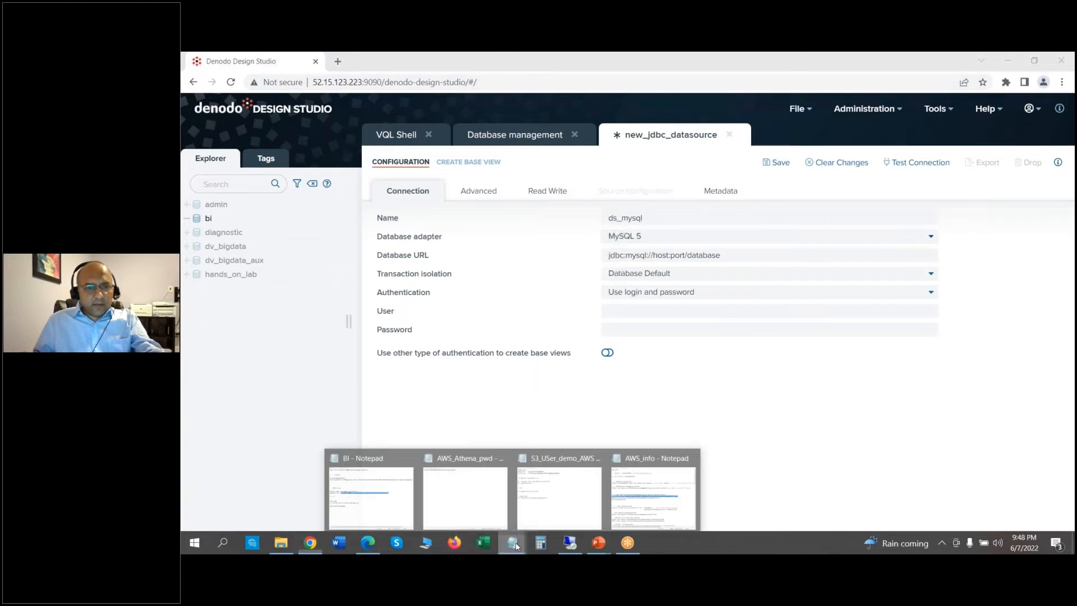
click(373, 488)
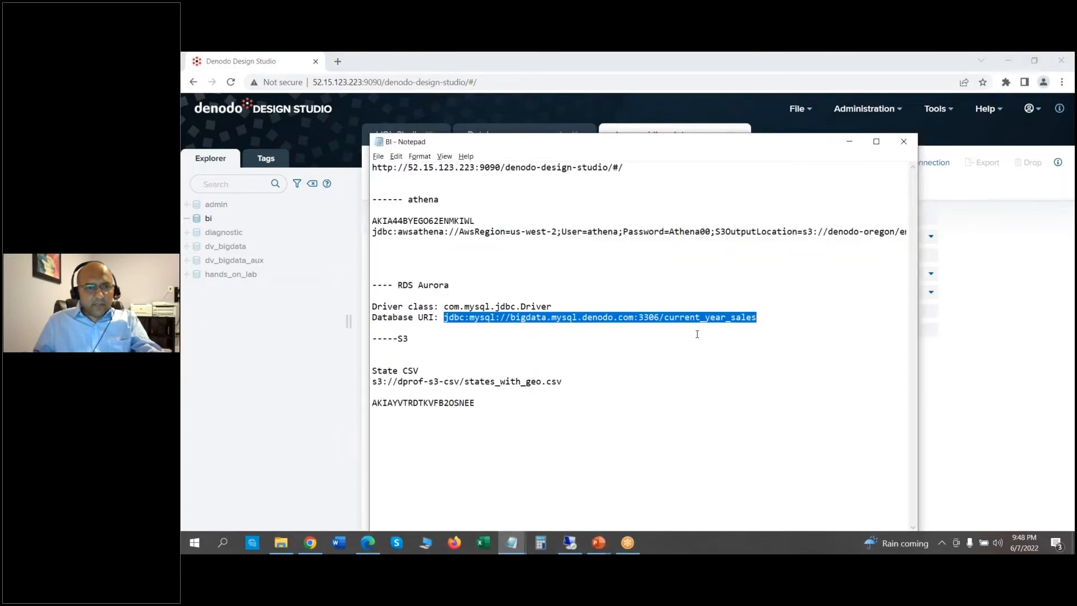
key(alt+Tab)
drag(728, 254, 534, 260)
text(jdbc:mysql://bigdata.mysql.denodo.com:3306/current_year_sales)
- Enter denodo as the MySQL data source's user and fill in the connection password
click(657, 311)
text(denodo)
key(Tab)
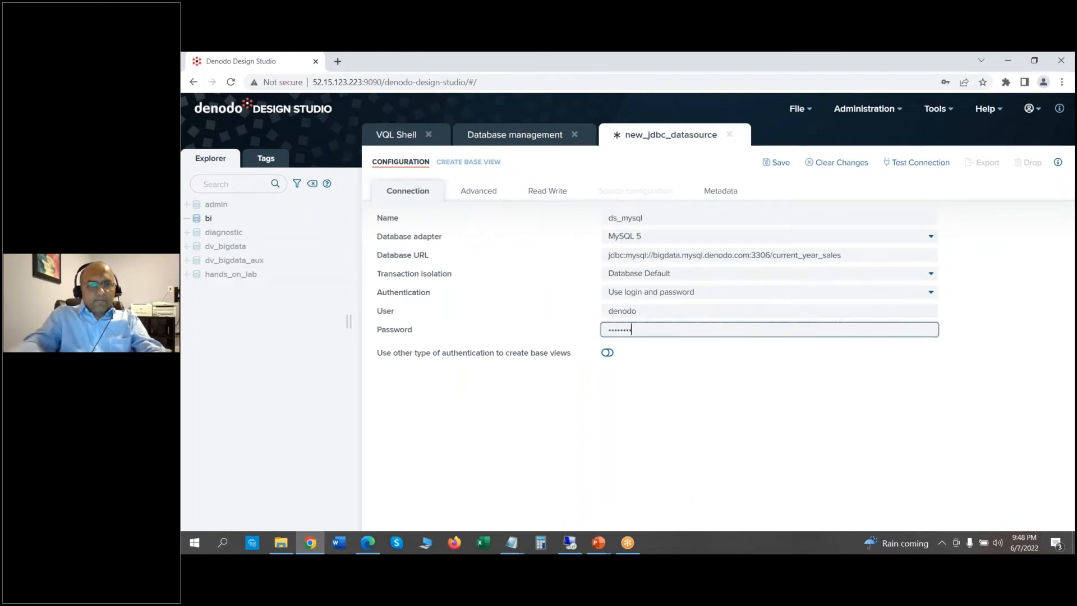
- Choose mysql-5 as the driver class path in the advanced settings of ds_mysql
click(484, 191)
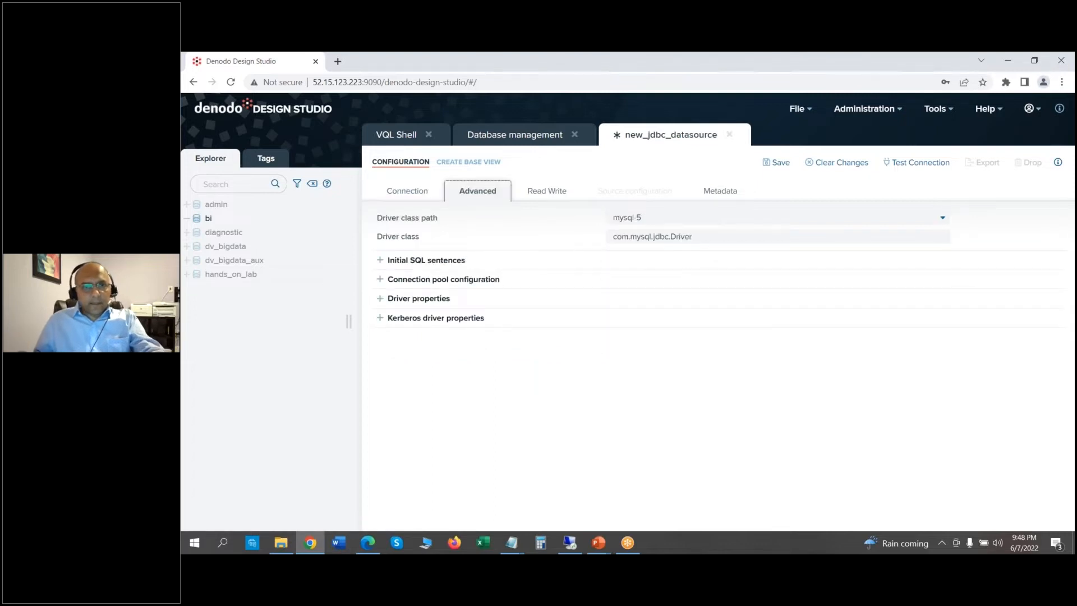
click(658, 222)
click(653, 266)
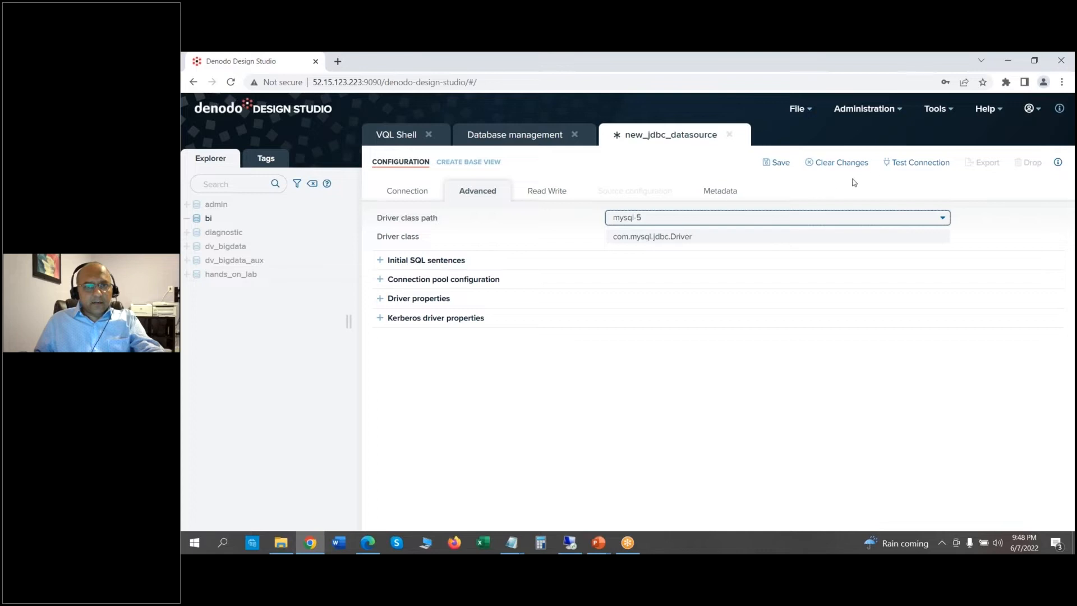
- Test the MySQL connection and save the ds_mysql data source
click(895, 164)
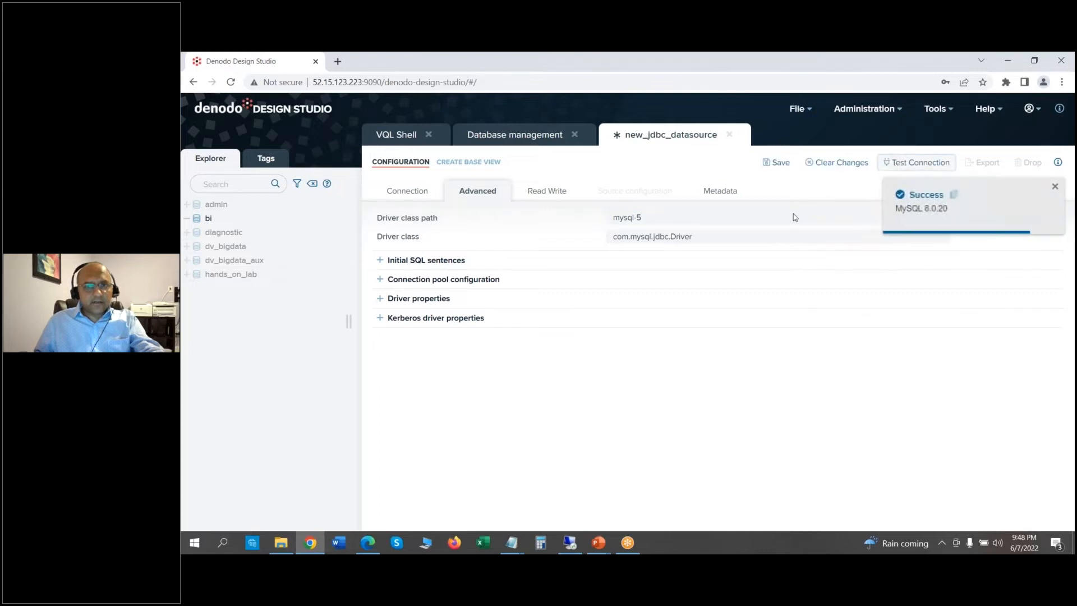
click(774, 164)
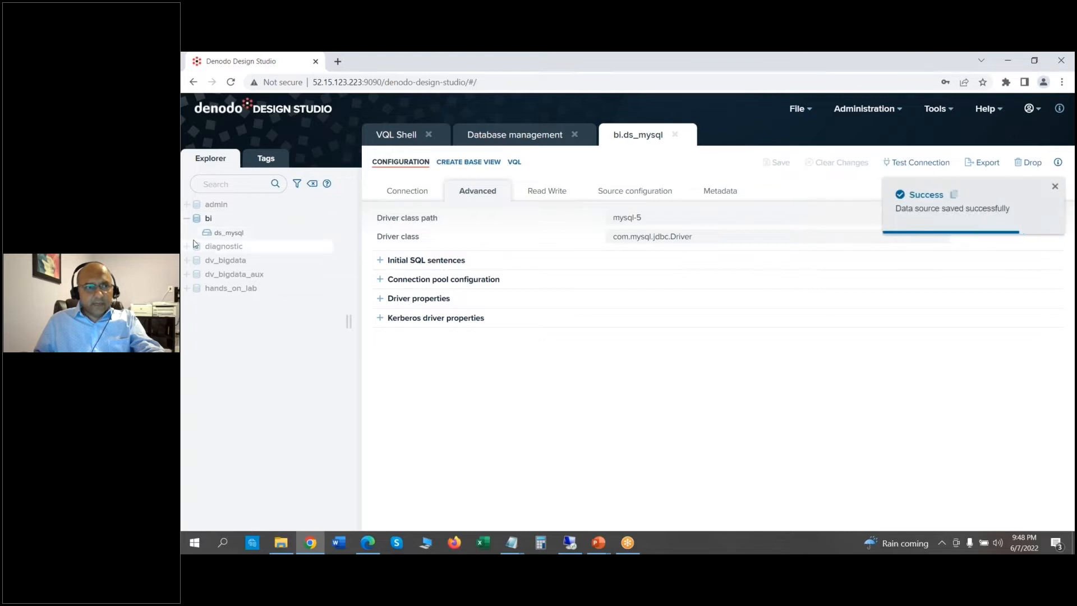
- Start another JDBC data source in the bi database and name it ds_athena
click(322, 219)
mouse_move(405, 242)
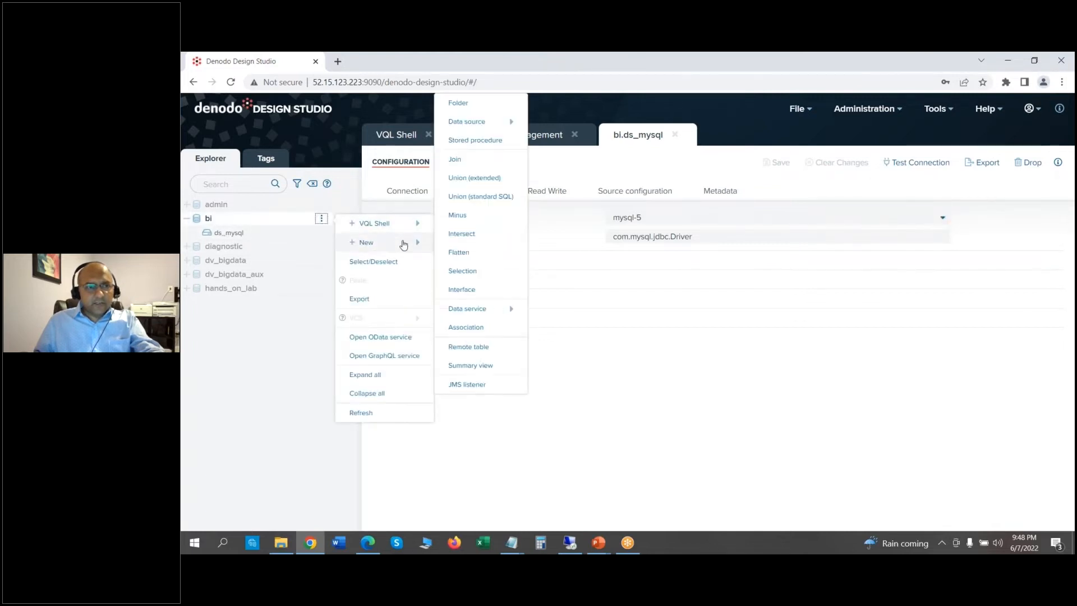
mouse_move(486, 128)
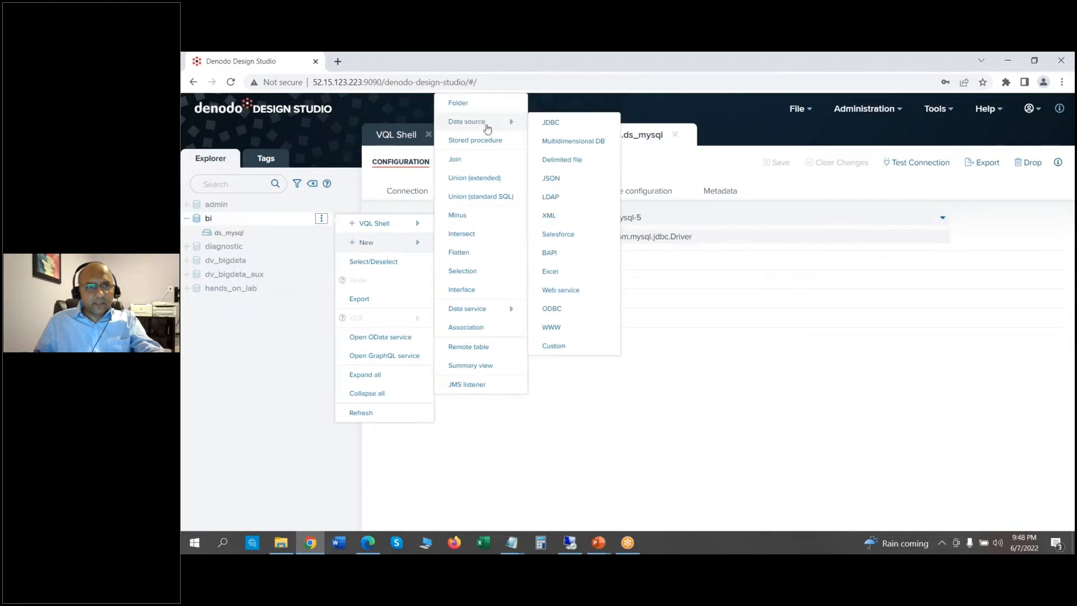
click(559, 128)
click(634, 220)
text(ds_athena)
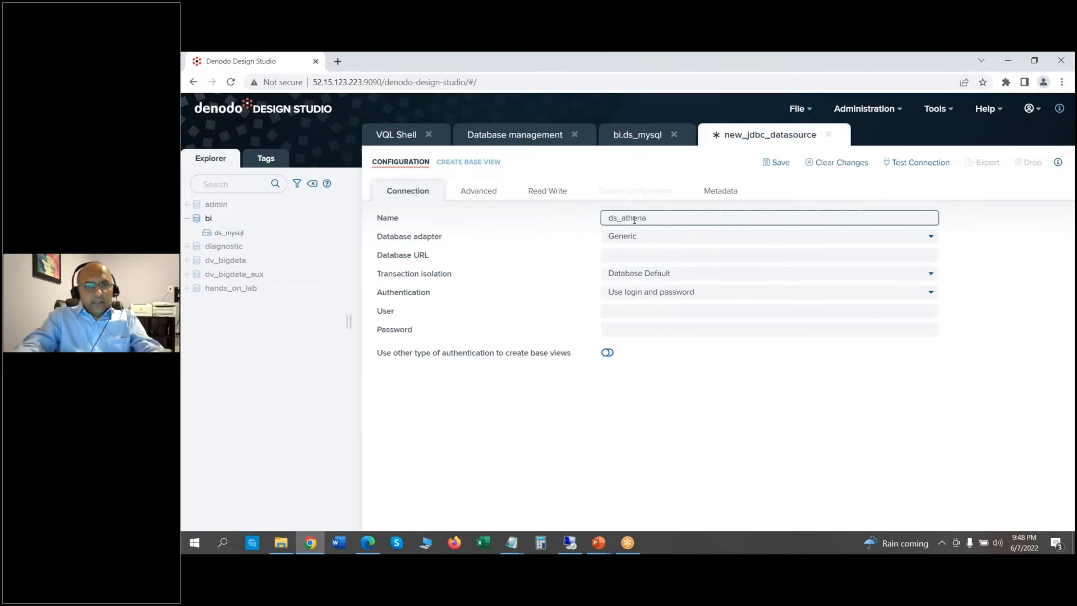
- Set the database adapter of ds_athena to Amazon Athena
key(Tab)
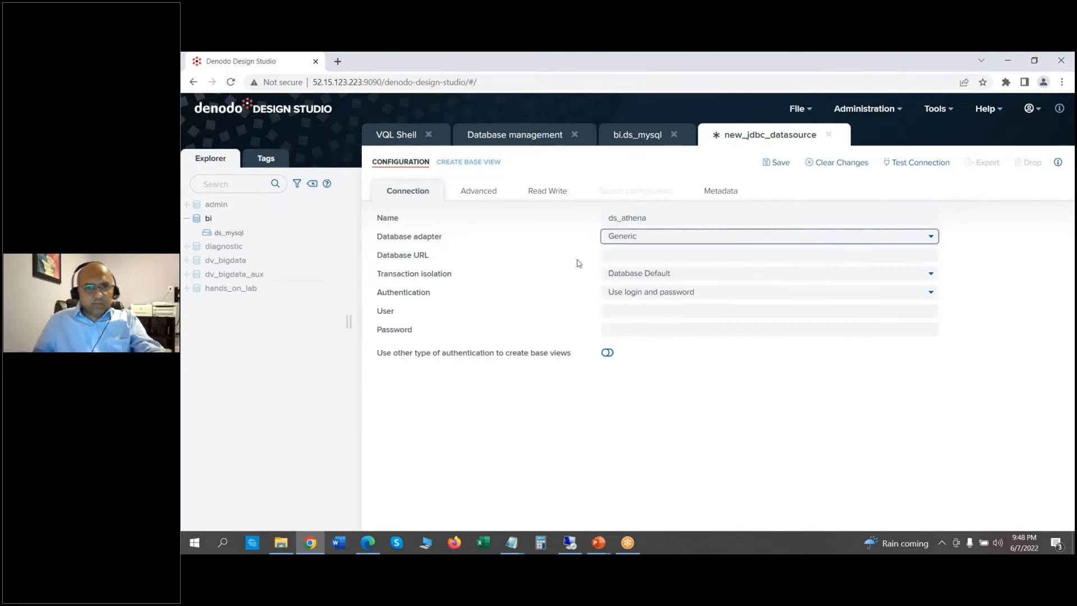
click(654, 238)
click(650, 259)
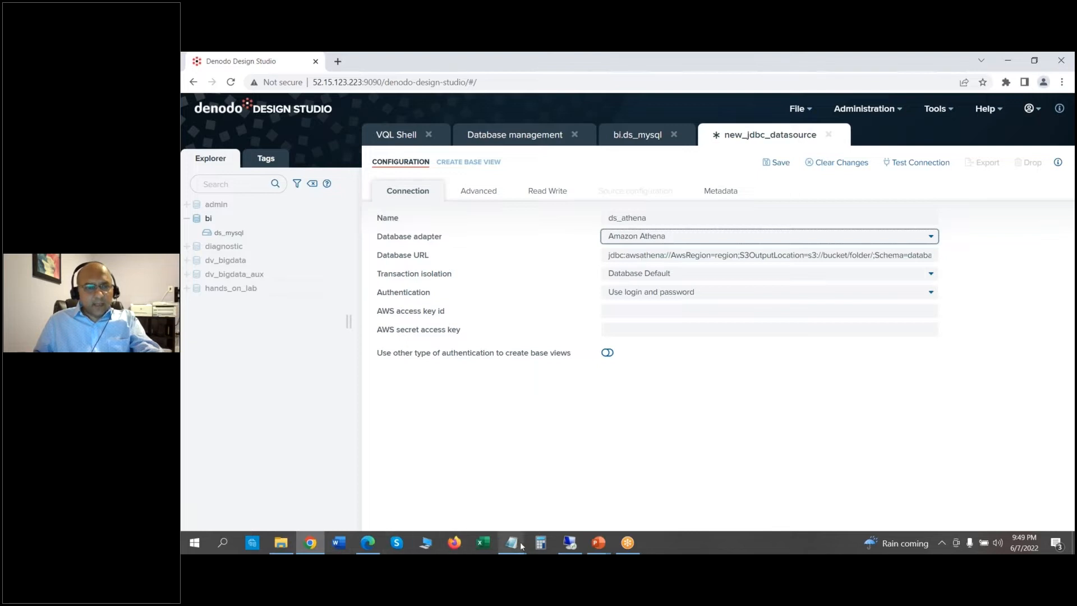
- Replace the database URL template with the Athena JDBC connection string, including its embedded password, copied from the BI notes in Notepad
mouse_move(520, 546)
click(372, 491)
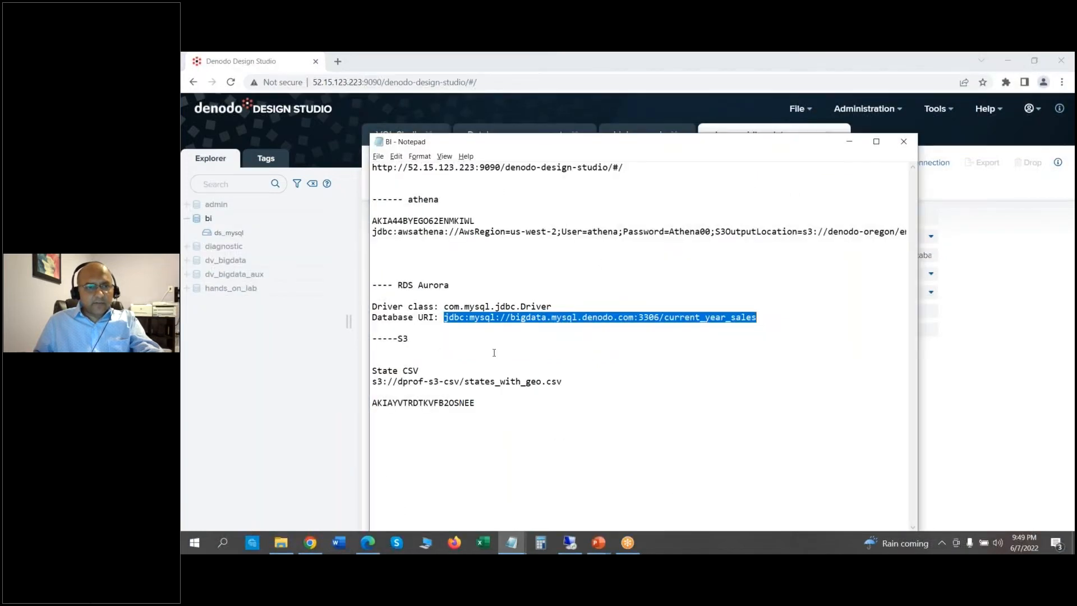
drag(375, 231, 956, 235)
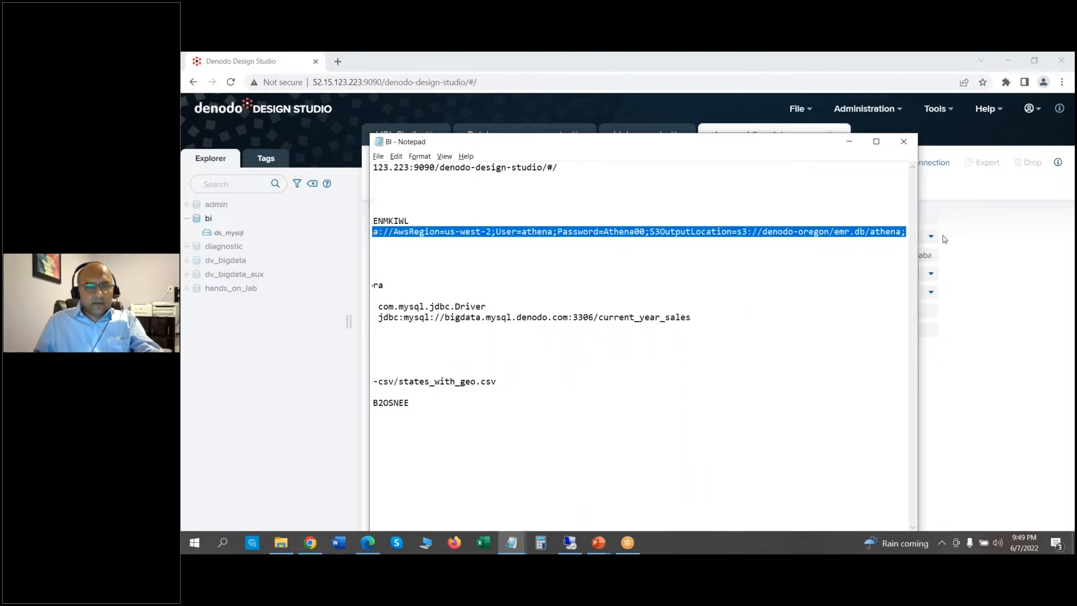
click(944, 239)
click(662, 257)
key(ctrl+a)
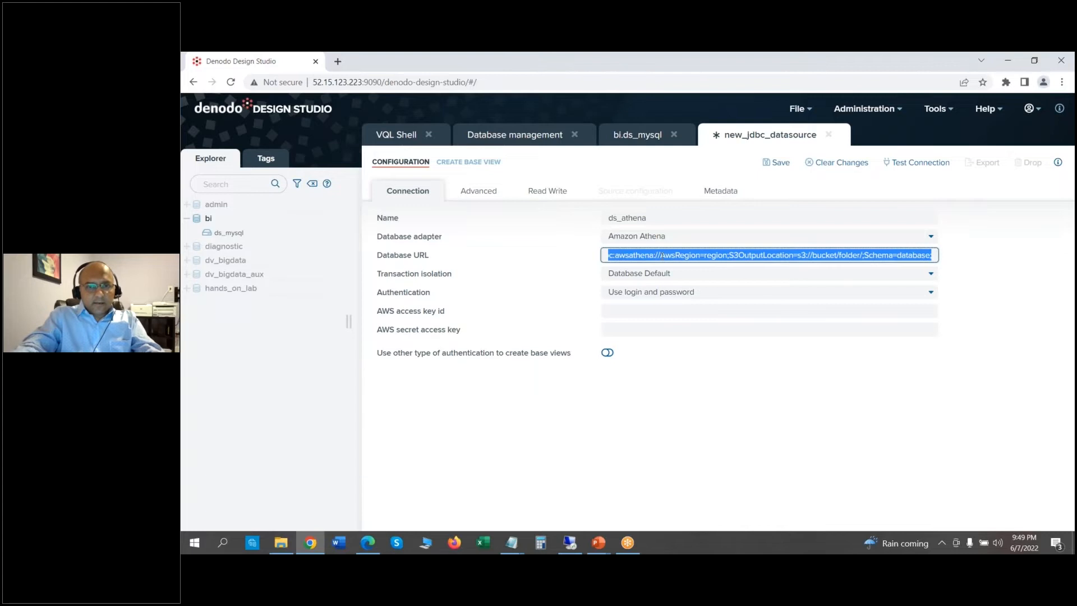
key(ctrl+v)
- Set the authentication to Use AWS IAM credentials and paste the AWS access key id from the athena section of the BI notes
click(665, 293)
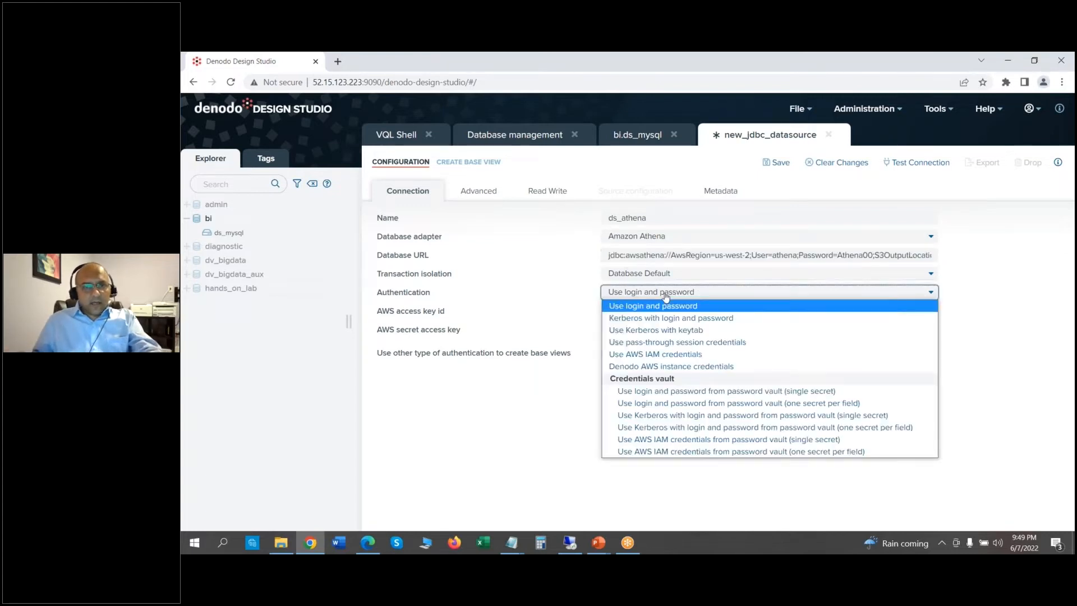
click(663, 355)
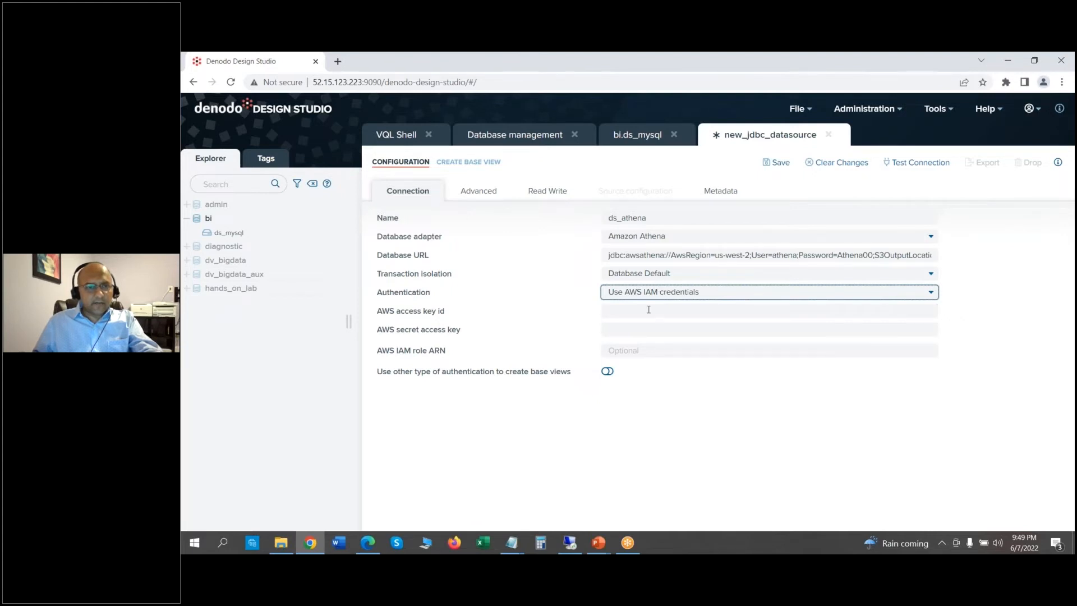
key(alt+Tab)
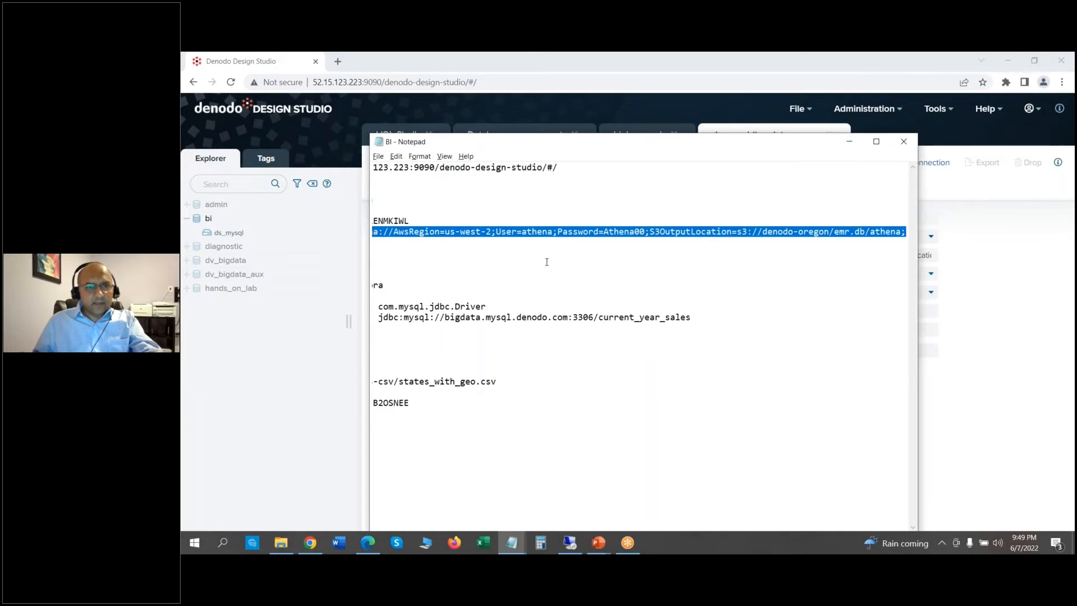
key(Up)
drag(493, 223, 370, 223)
key(ctrl+c)
key(alt+Tab)
click(633, 309)
key(ctrl+v)
- Copy the secret from the AWS_Athena_pwd file in Notepad into the AWS secret access key field of ds_athena
mouse_move(514, 547)
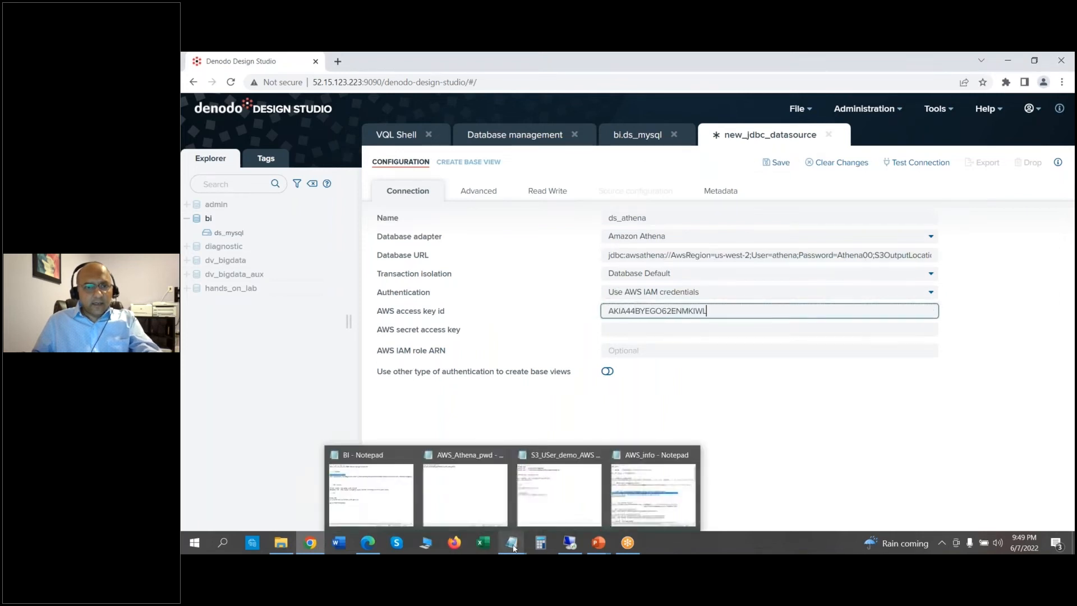
click(465, 490)
key(ctrl+a)
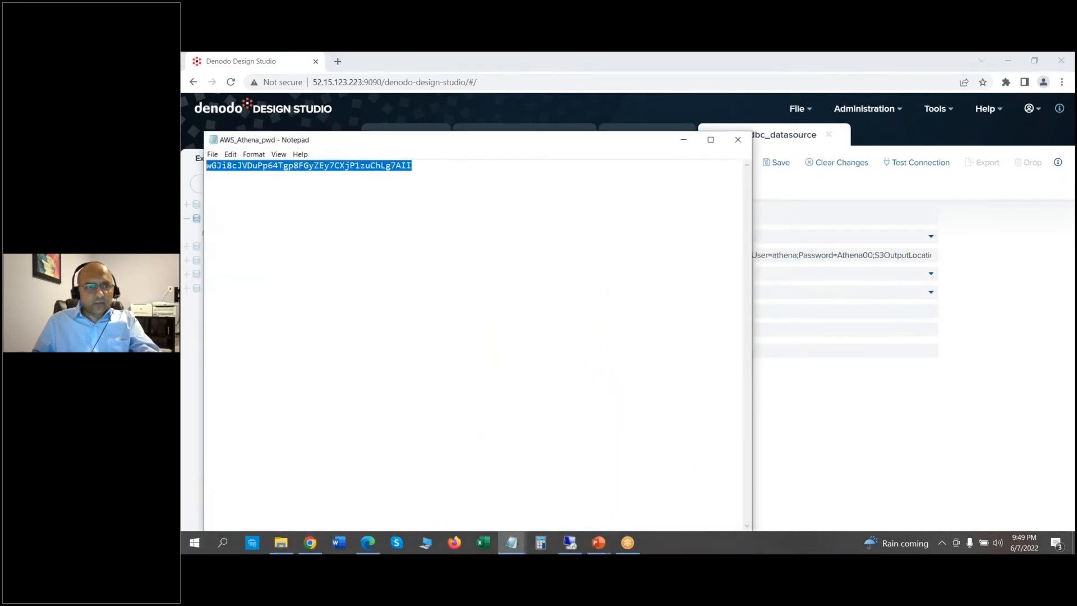
key(alt+Tab)
click(680, 330)
key(ctrl+v)
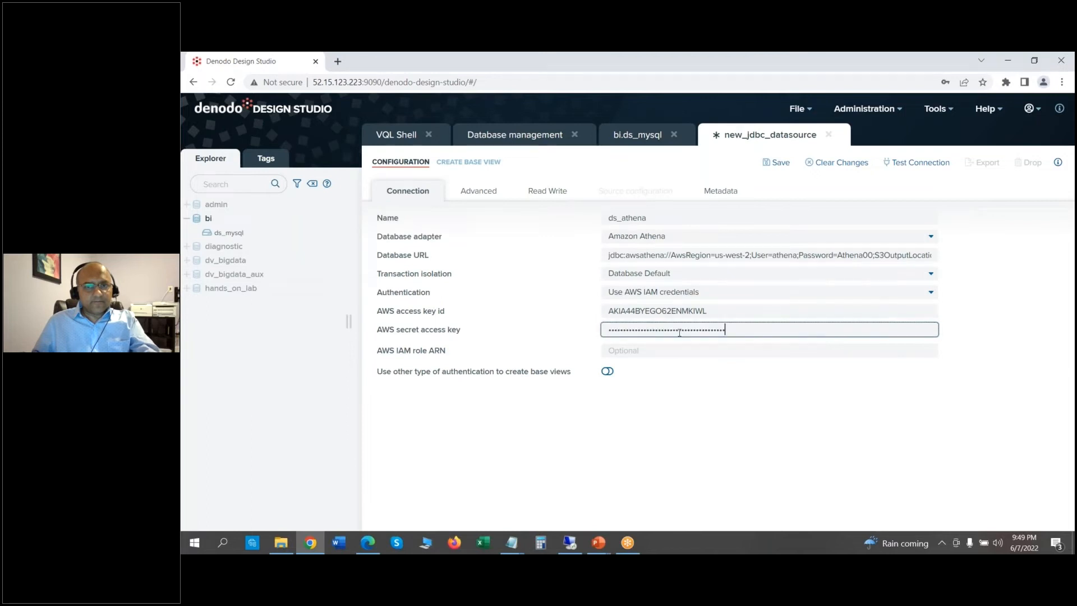
- Review the driver settings of ds_athena, then test its connection and save the data source
click(472, 191)
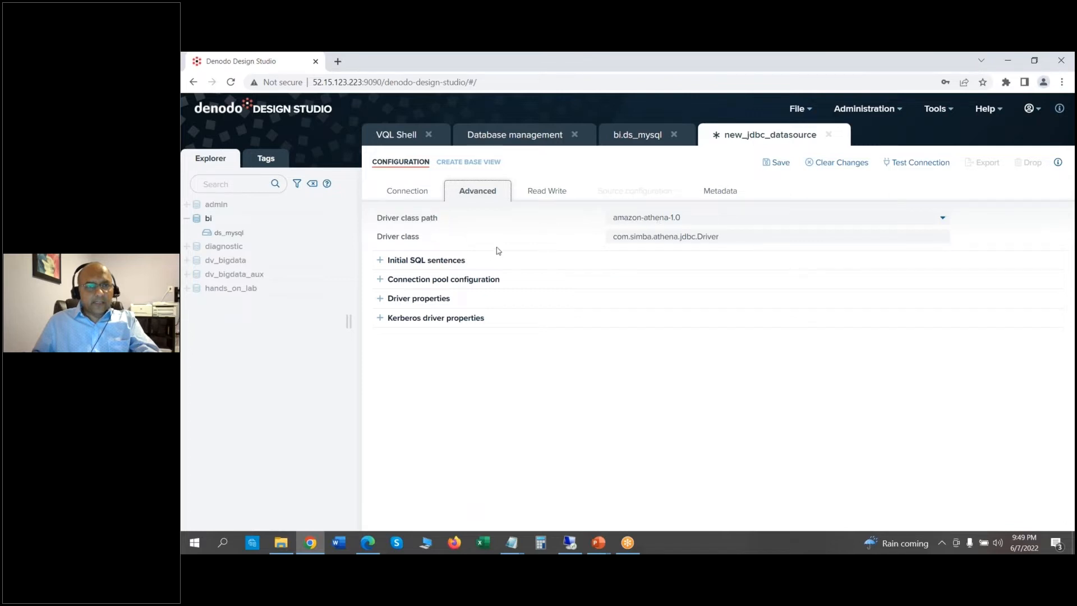
click(906, 163)
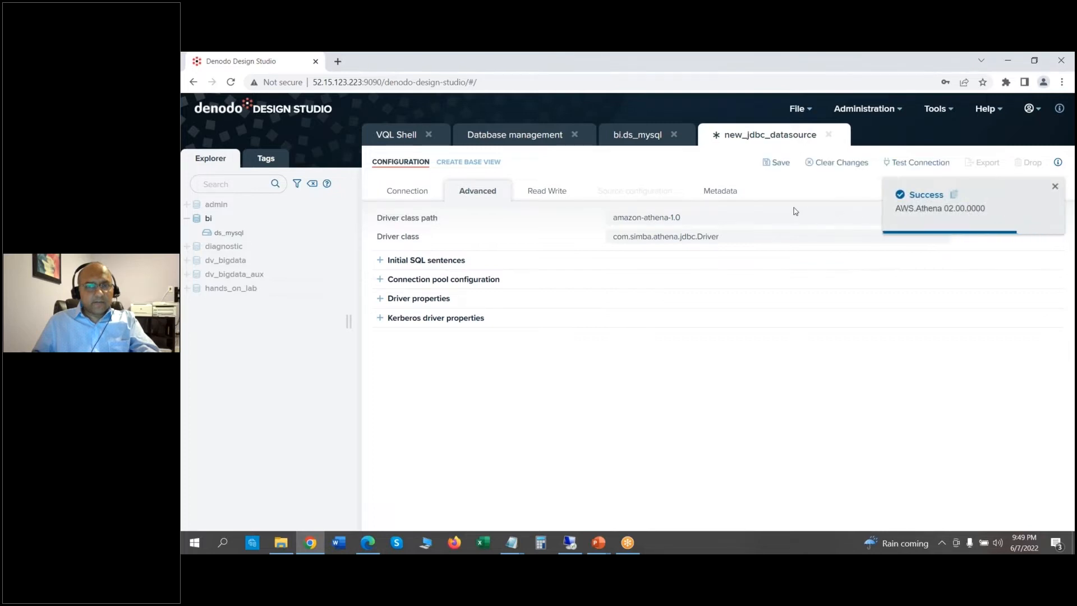
click(777, 162)
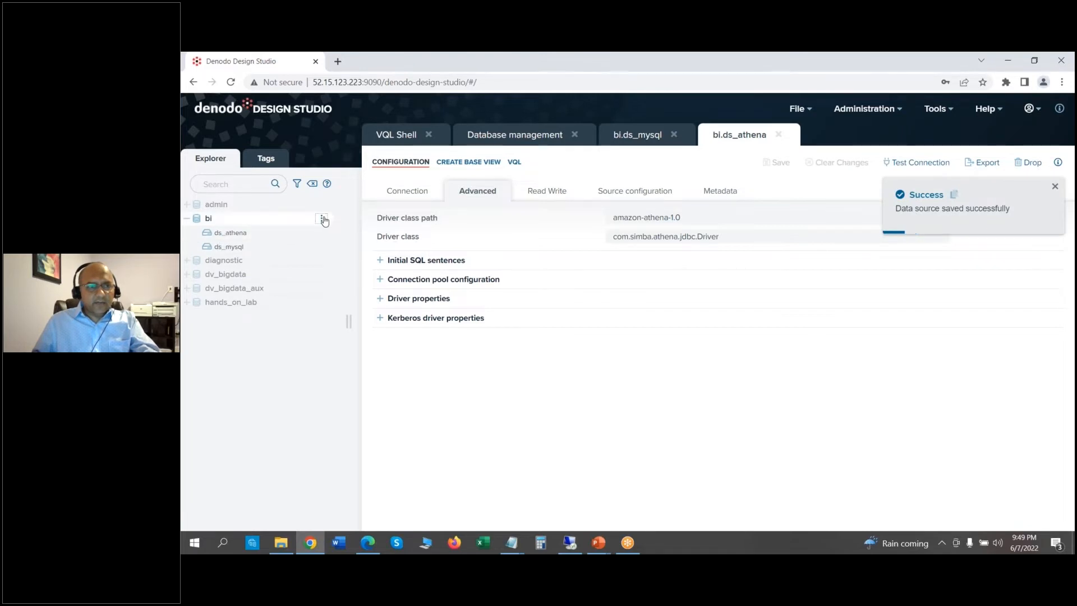
- Create a delimited file data source named ds_csv in the bi database with S3 as its data route
click(322, 219)
mouse_move(372, 243)
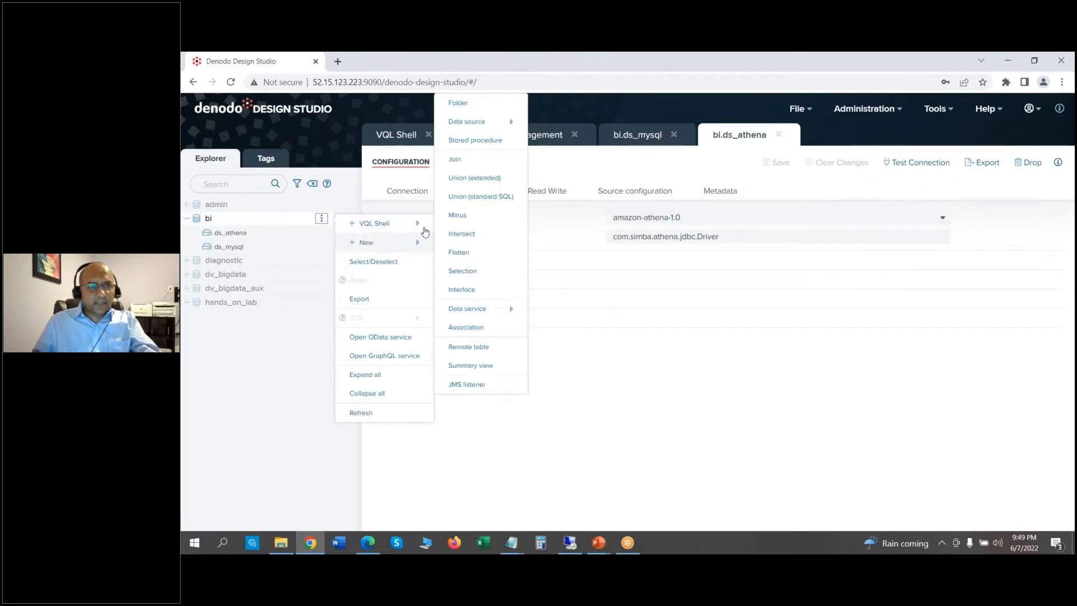
click(324, 221)
mouse_move(371, 242)
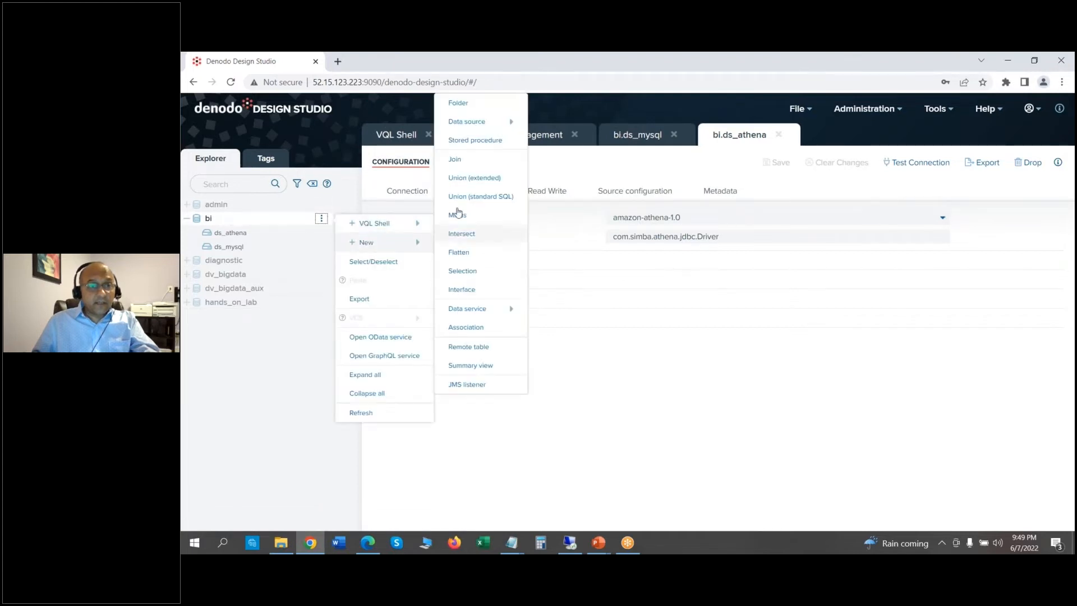
mouse_move(478, 123)
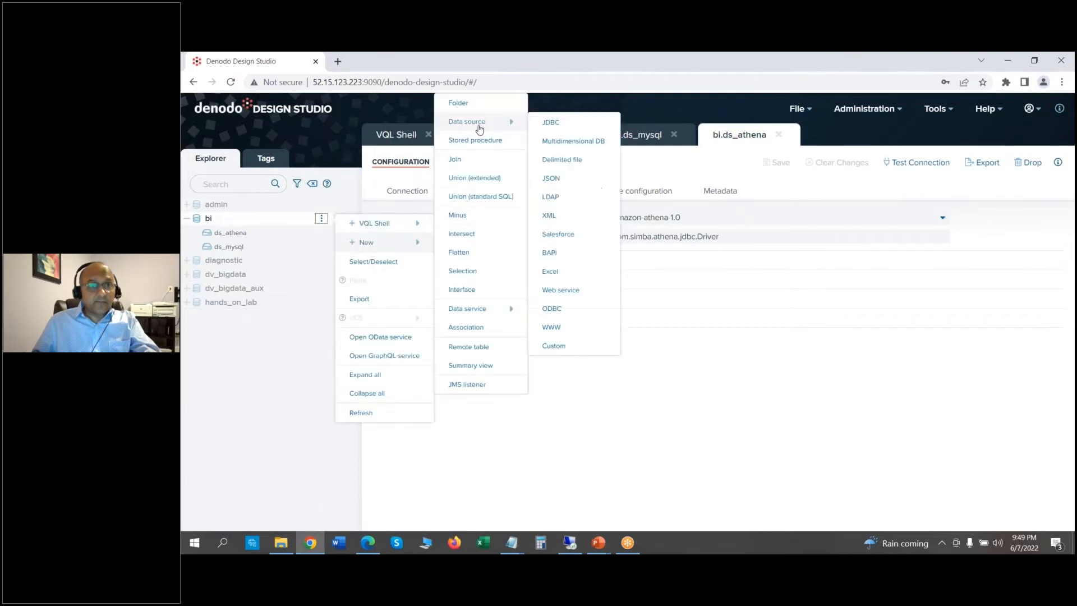
click(560, 167)
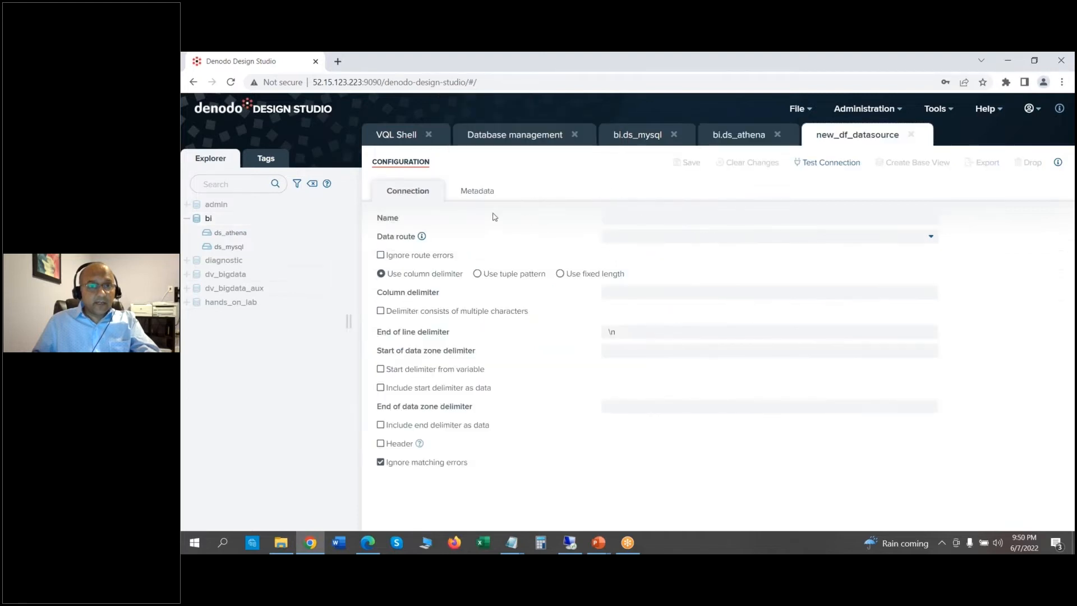
click(617, 217)
text(ds_CSV)
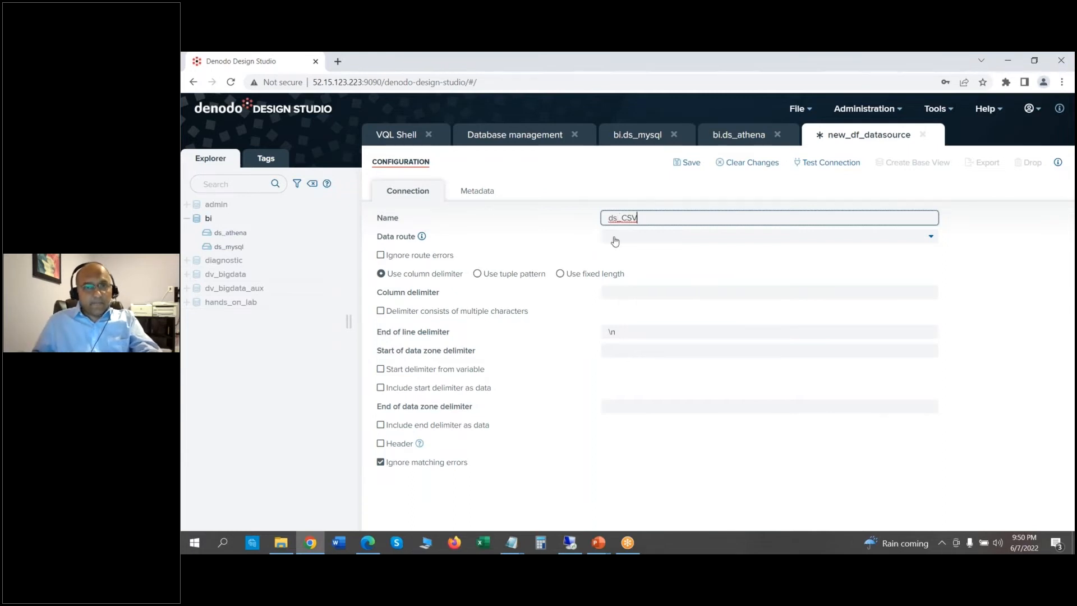
click(619, 237)
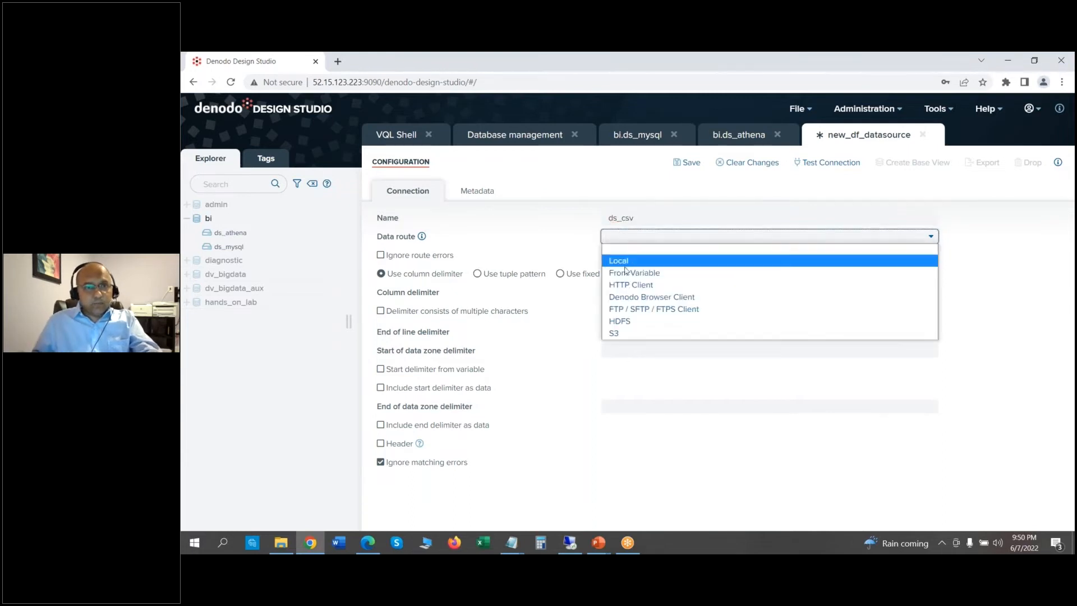
click(619, 333)
- Set the S3 URL of ds_csv to s3://dprof-s3-csv/states_with_geo.csv, copied from the BI notes in Notepad
click(382, 259)
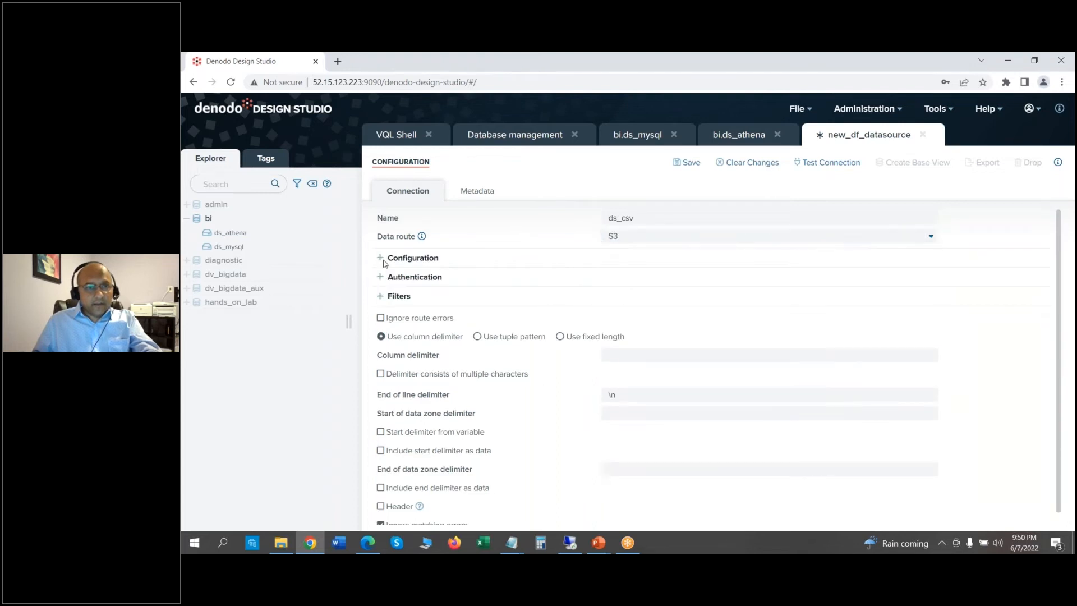
click(381, 260)
click(616, 278)
click(512, 543)
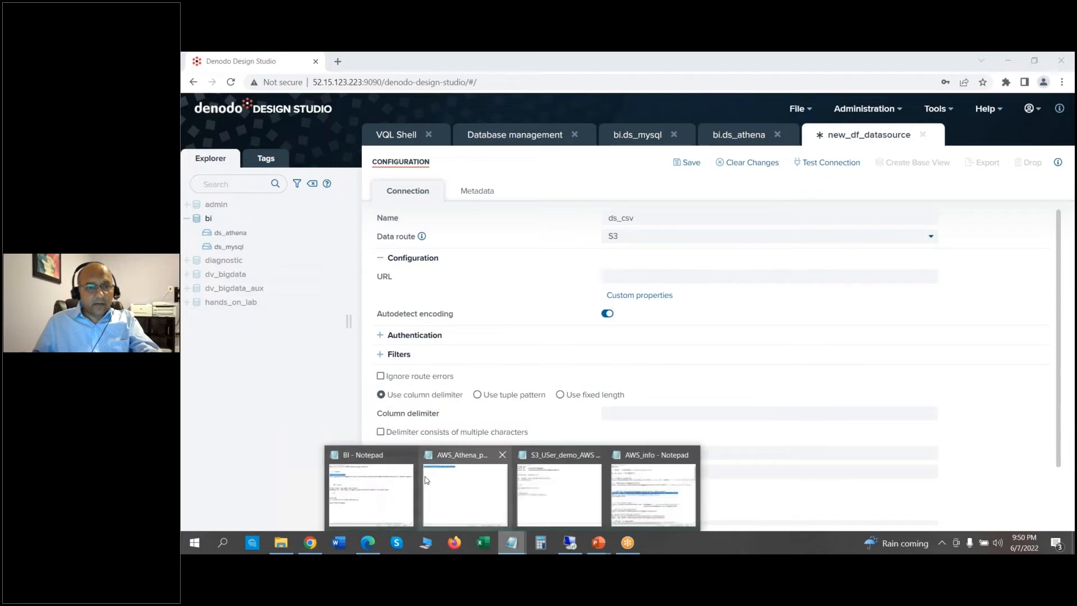
click(471, 488)
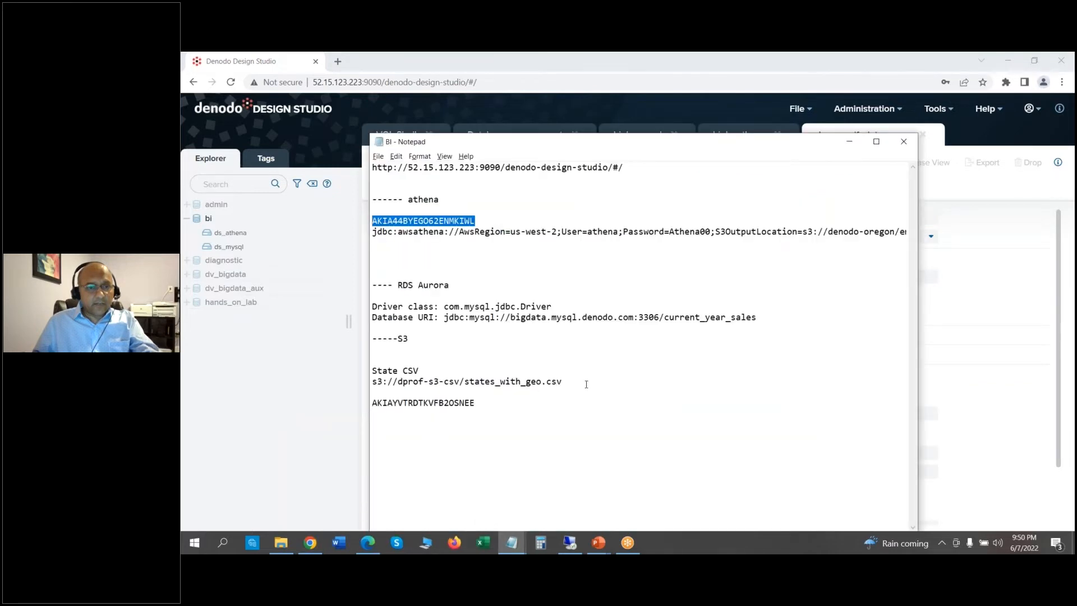
drag(586, 385, 335, 385)
key(ctrl+c)
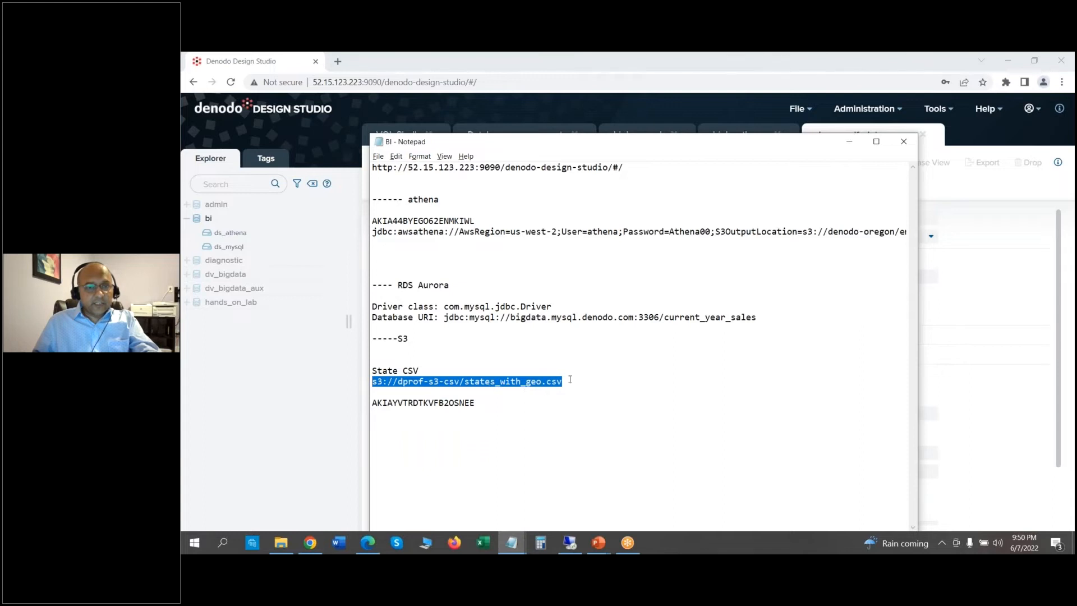
click(1040, 240)
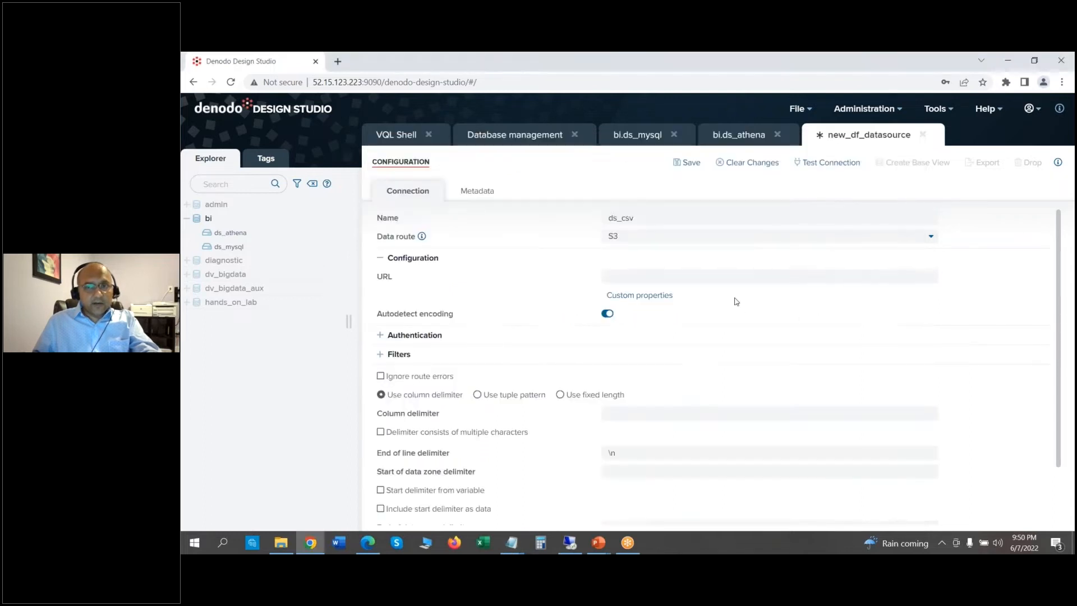
click(633, 270)
key(ctrl+v)
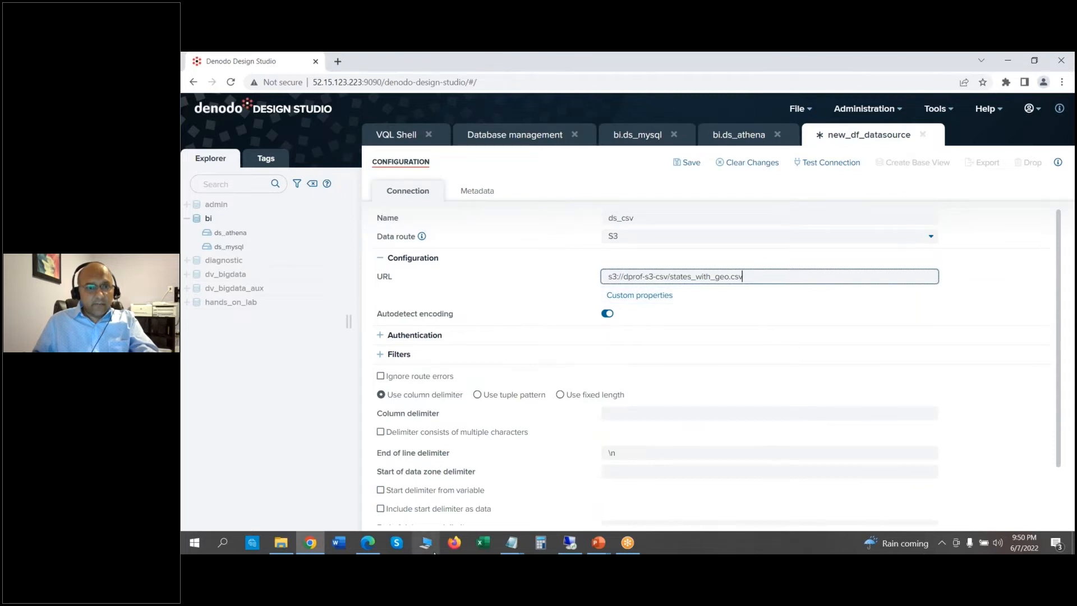
- Look up states_with_geo.csv among the objects of the dprof-s3-csv bucket in Edge and return to Denodo Design Studio
click(363, 547)
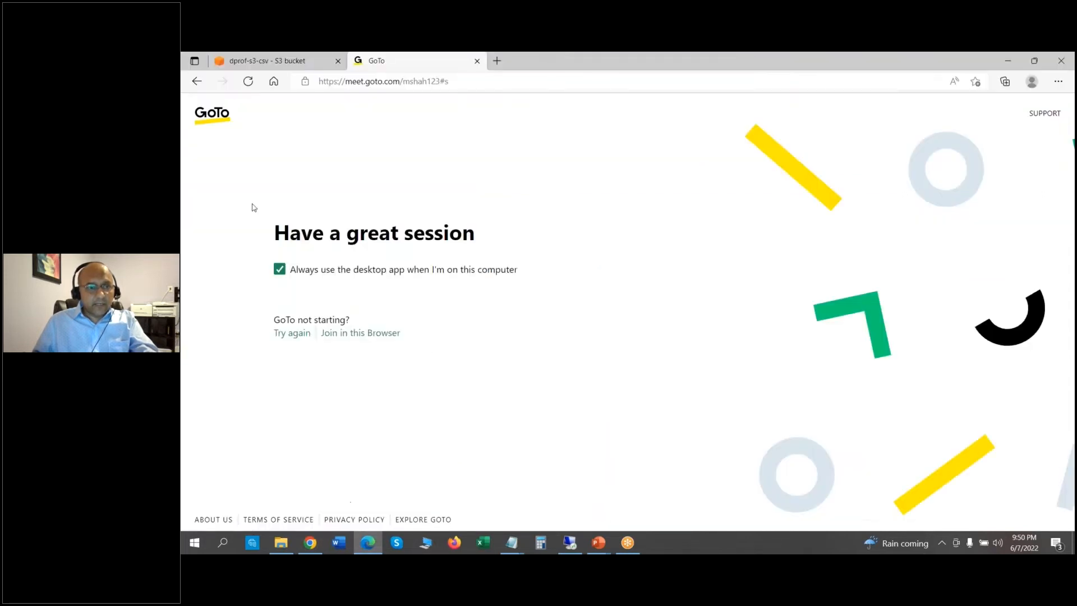
click(286, 62)
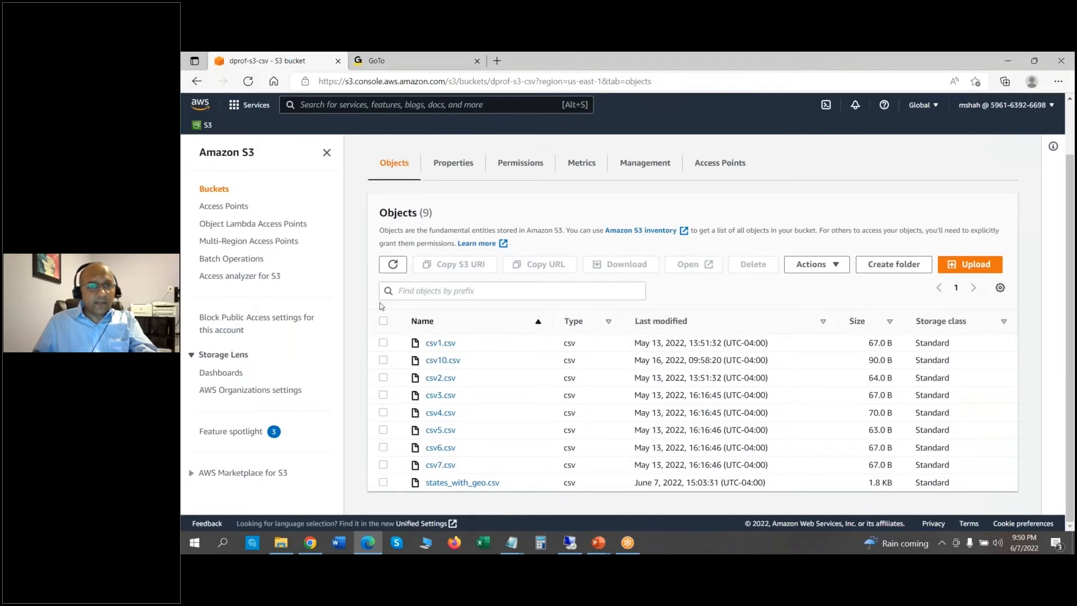
click(310, 542)
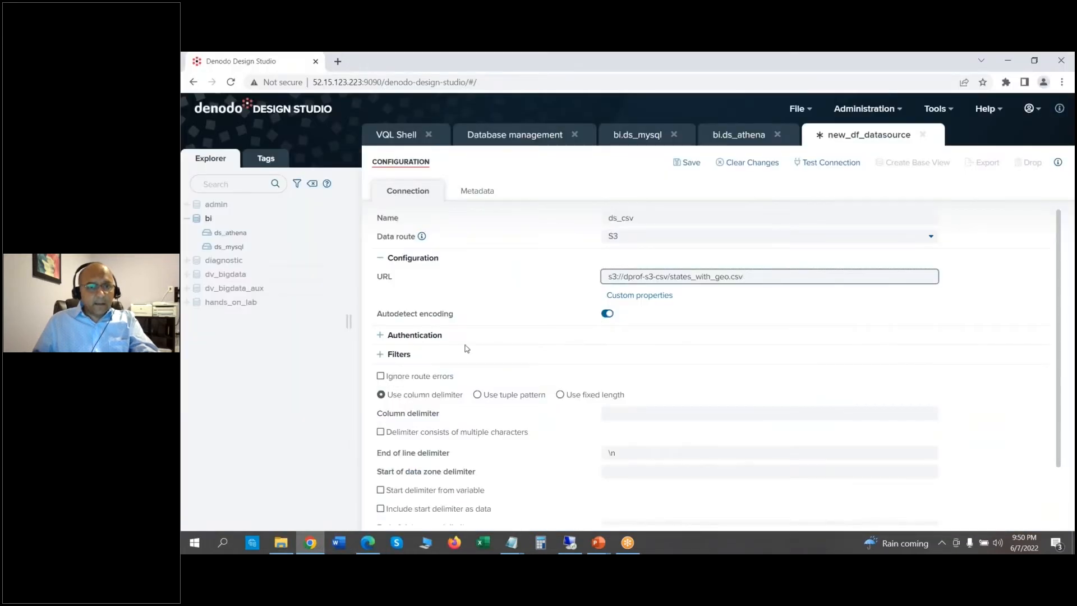
- Fill in the AWS access key id for ds_csv with the S3 key id copied from the BI notes in Notepad
click(381, 335)
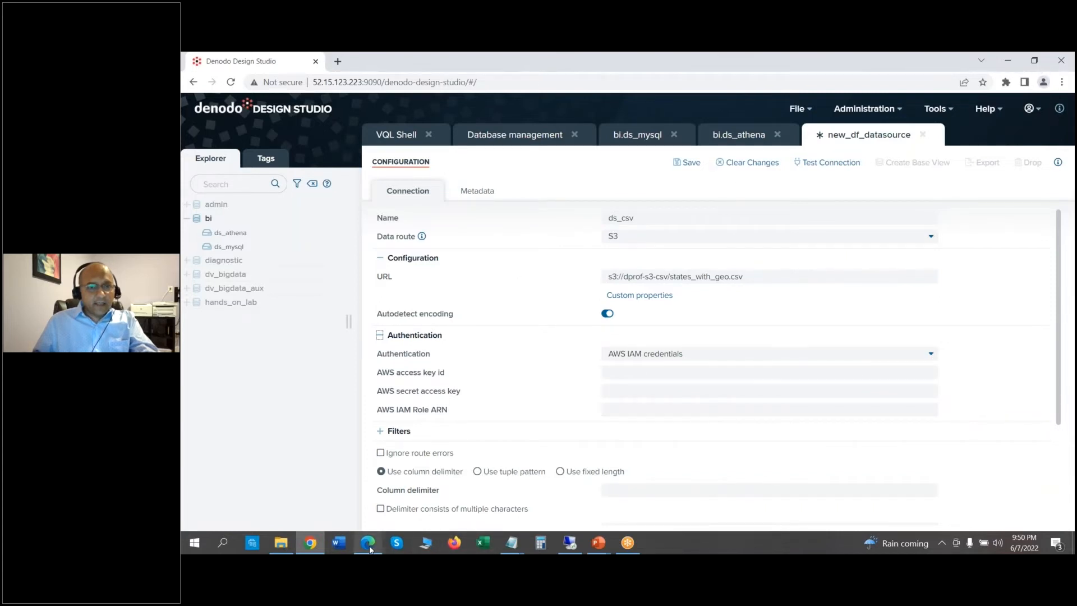
mouse_move(370, 549)
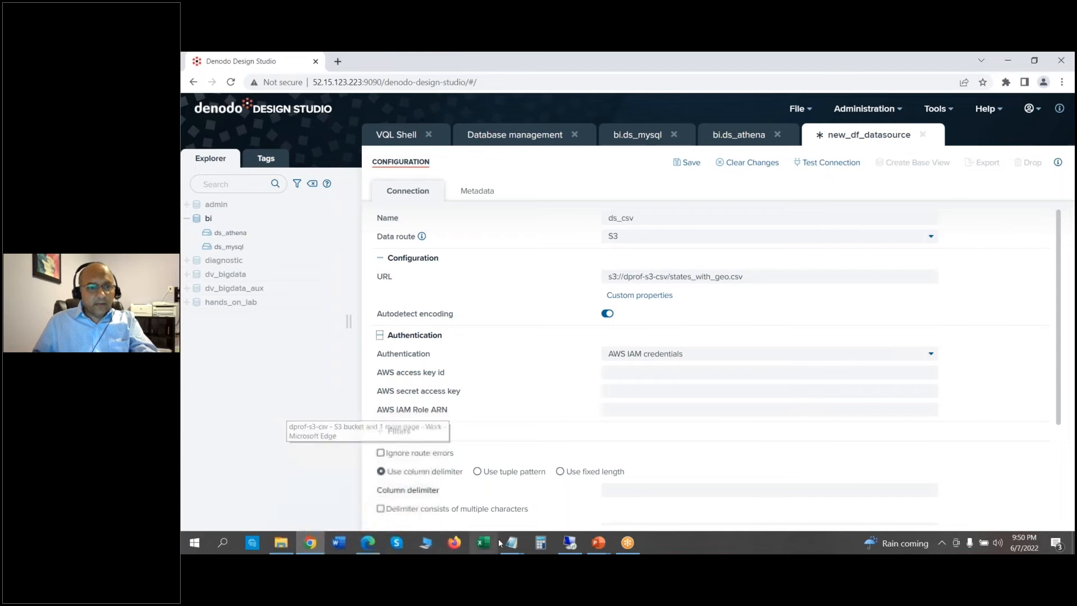
mouse_move(509, 543)
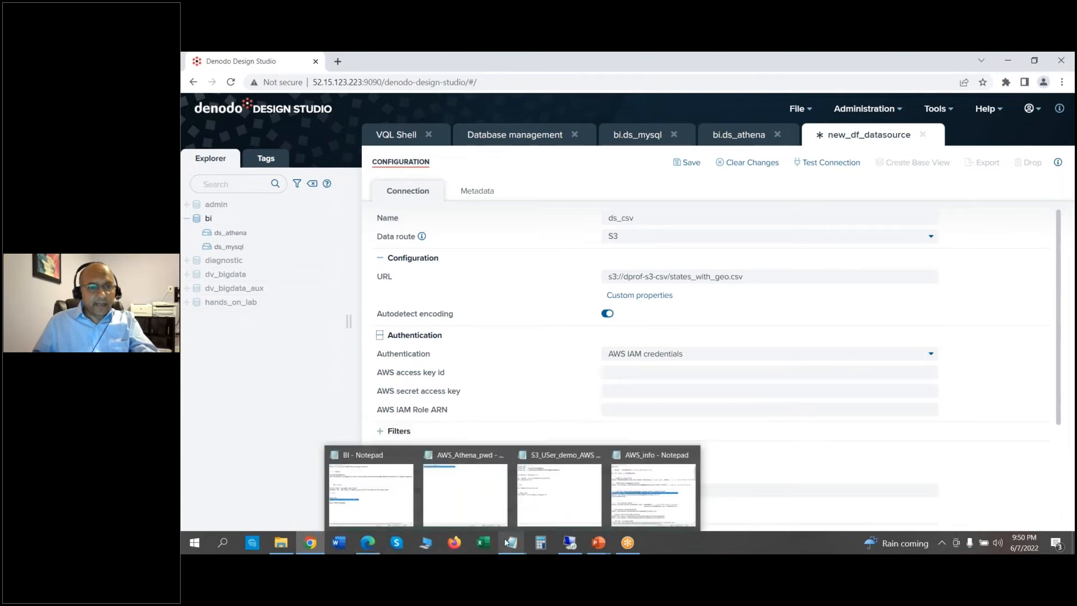
click(371, 493)
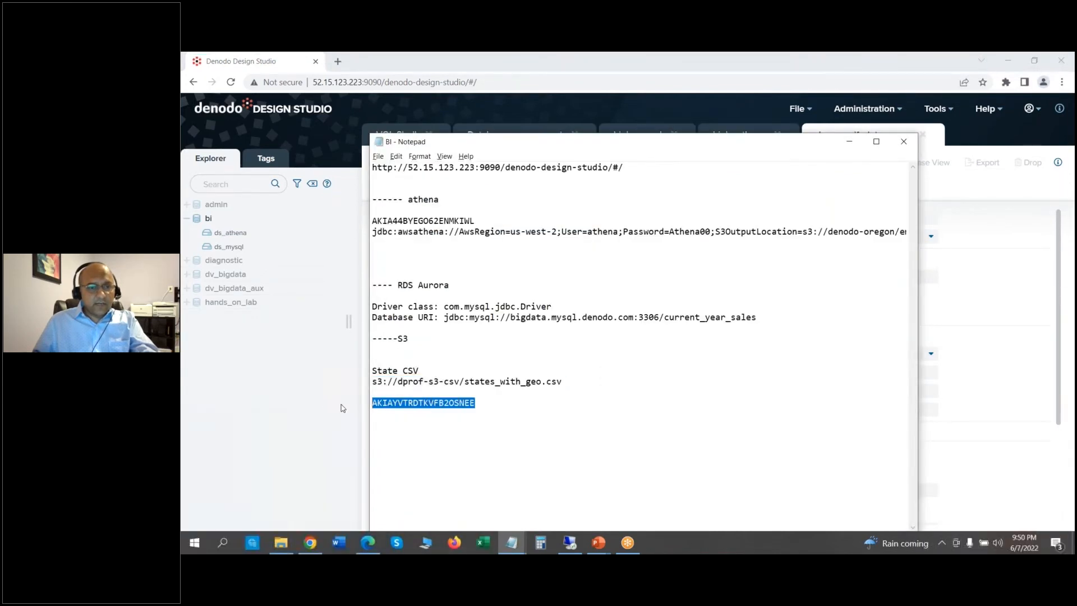
key(alt+Tab)
click(660, 375)
key(ctrl+v)
- Copy the secret from the S3_USer_demo_AWS file in Notepad into the AWS secret access key field of ds_csv
click(609, 392)
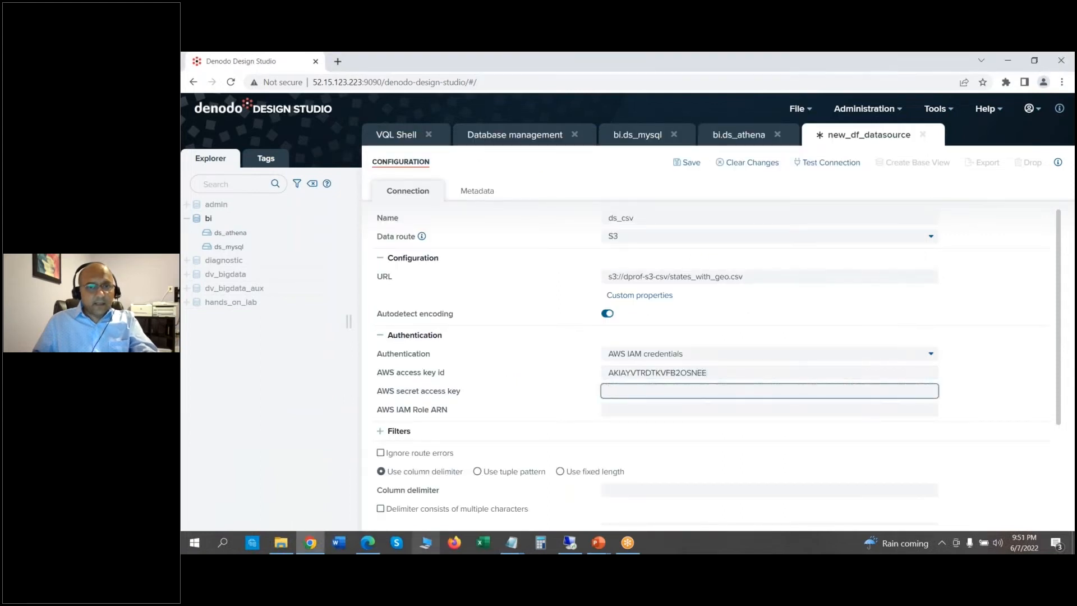
mouse_move(519, 547)
click(527, 455)
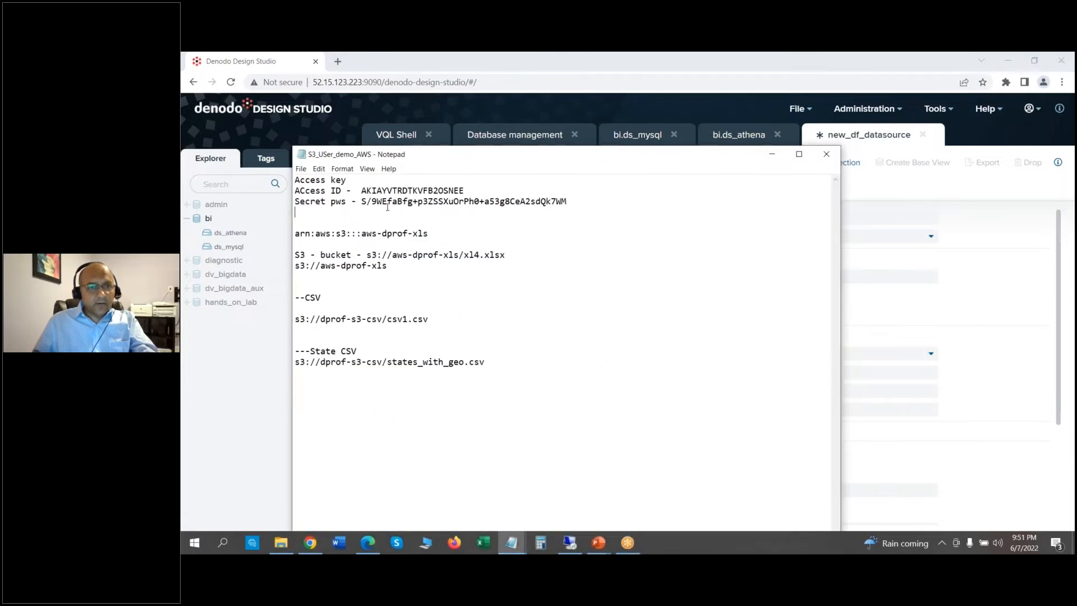
drag(568, 201, 357, 202)
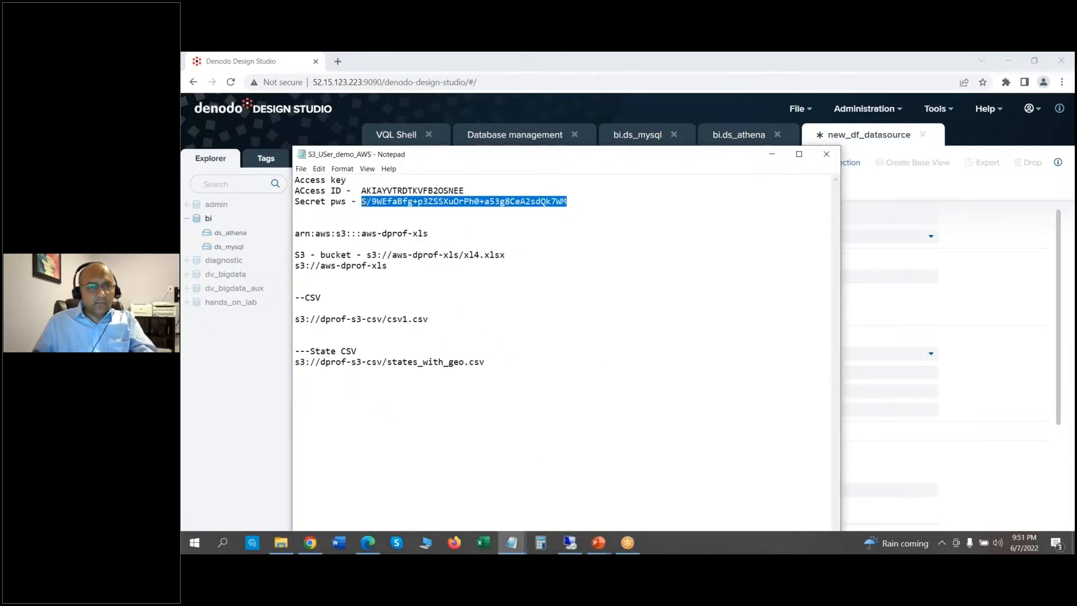
key(alt+Tab)
key(ctrl+v)
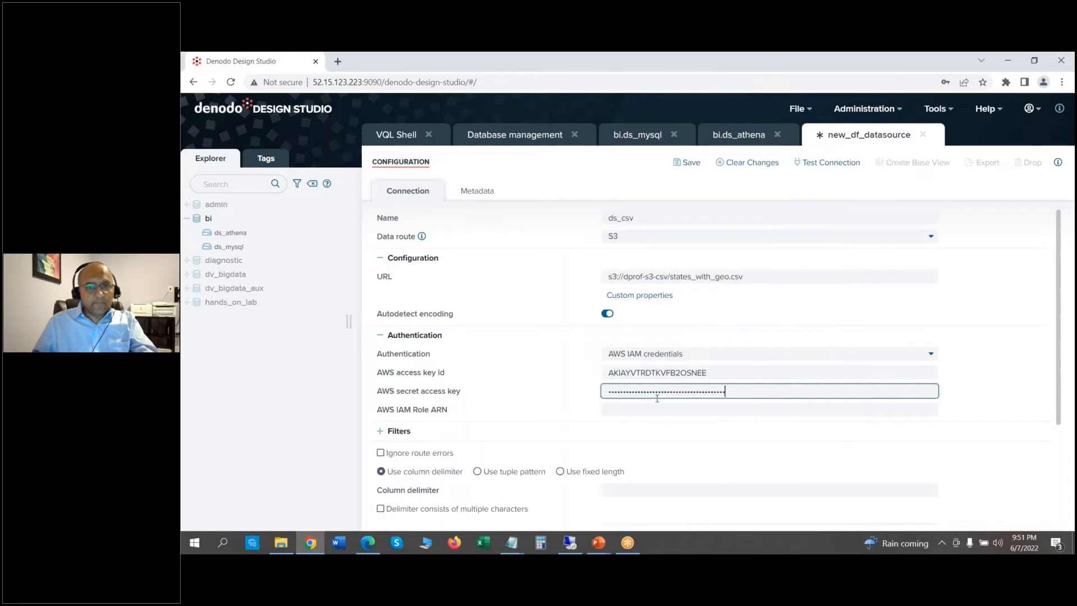
- Configure ds_csv with a comma column delimiter and a header row, then test its connection and save it
click(820, 170)
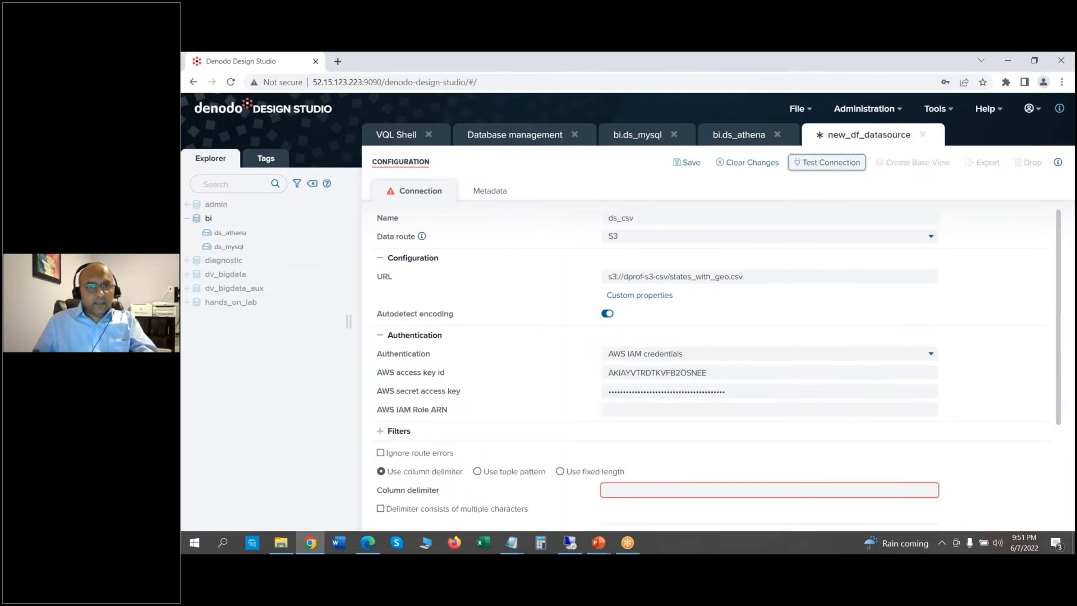
drag(1058, 391, 1053, 463)
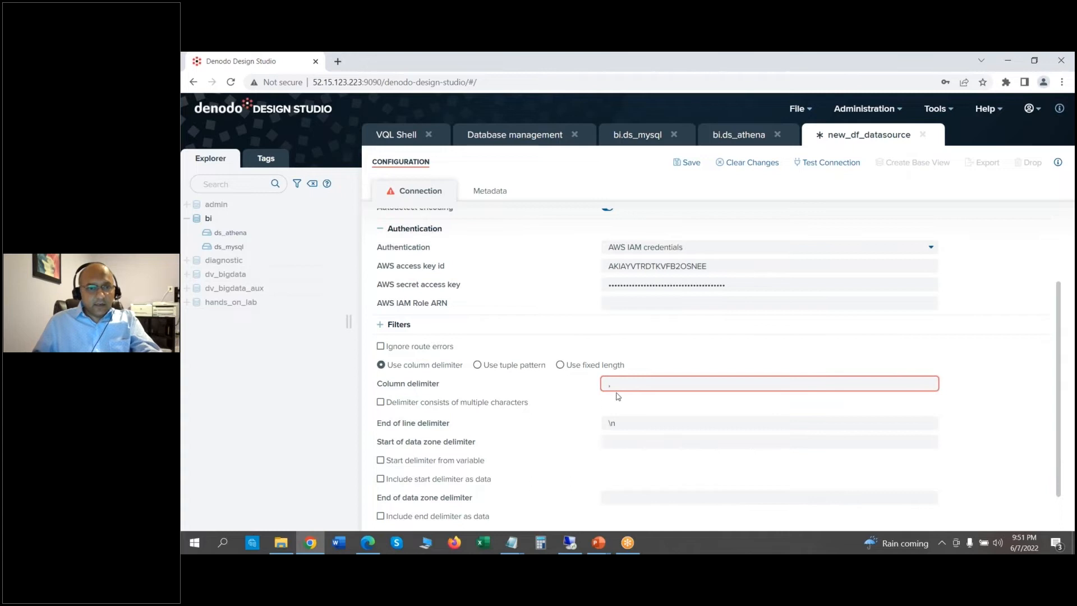
click(816, 168)
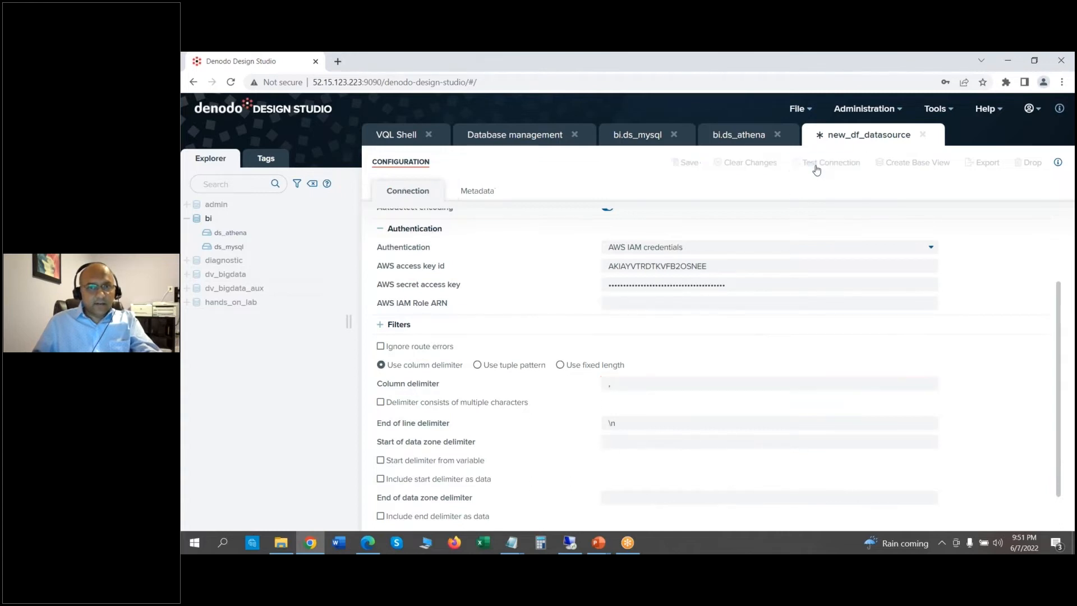
drag(1058, 298, 1060, 240)
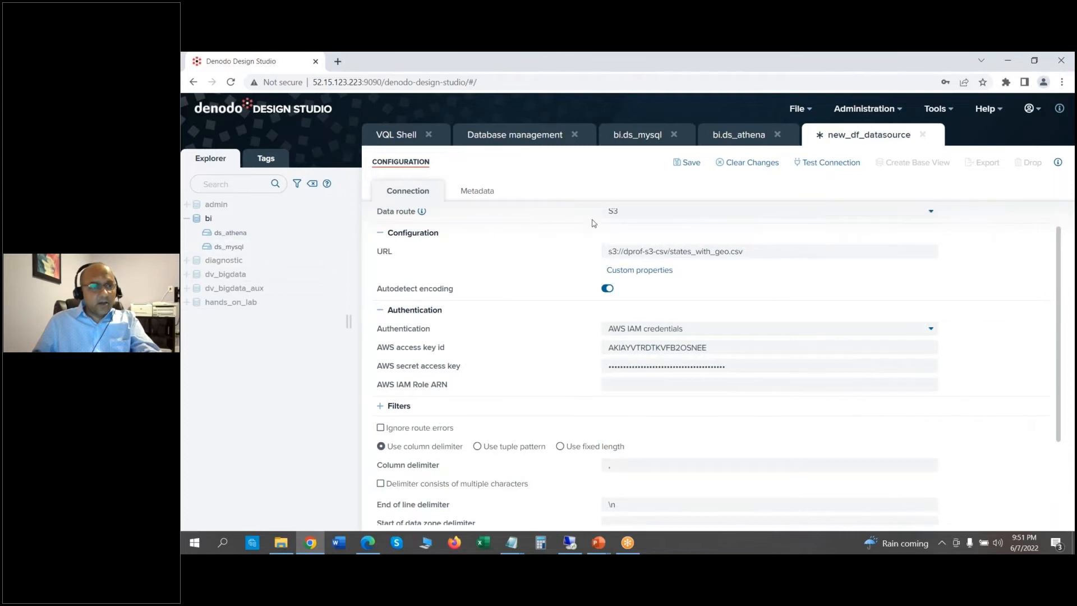
click(686, 162)
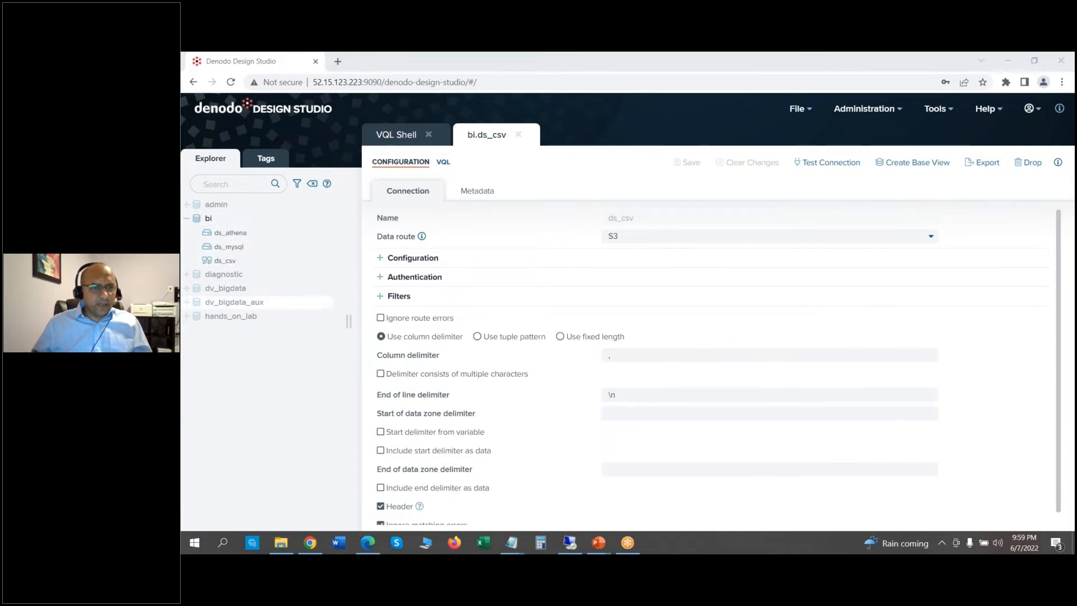
- Create a base view from the ds_csv data source and mark its abbreviation field as the primary key
click(237, 266)
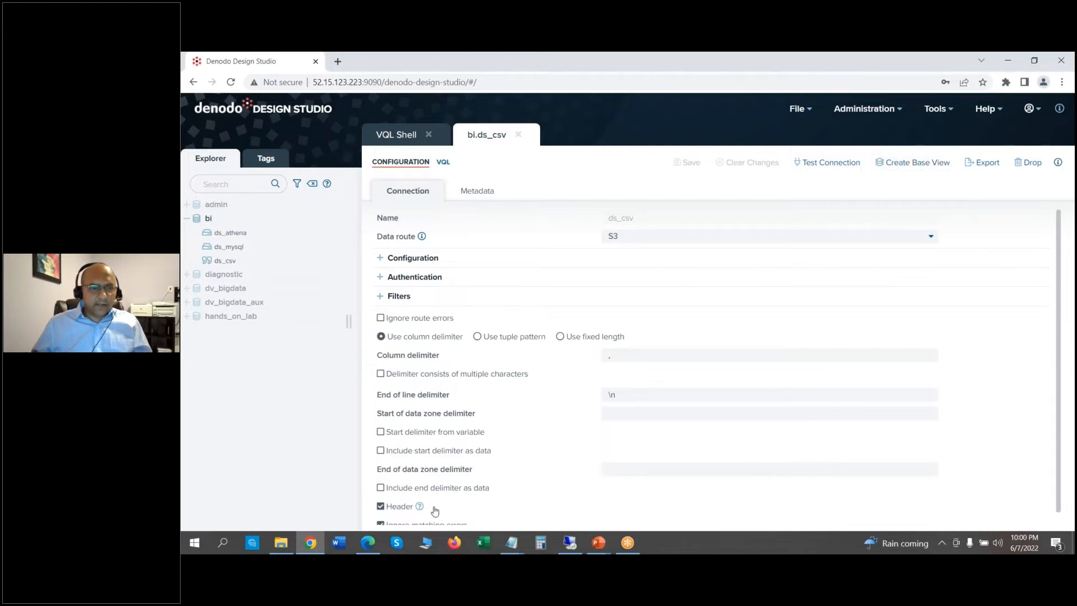
click(907, 165)
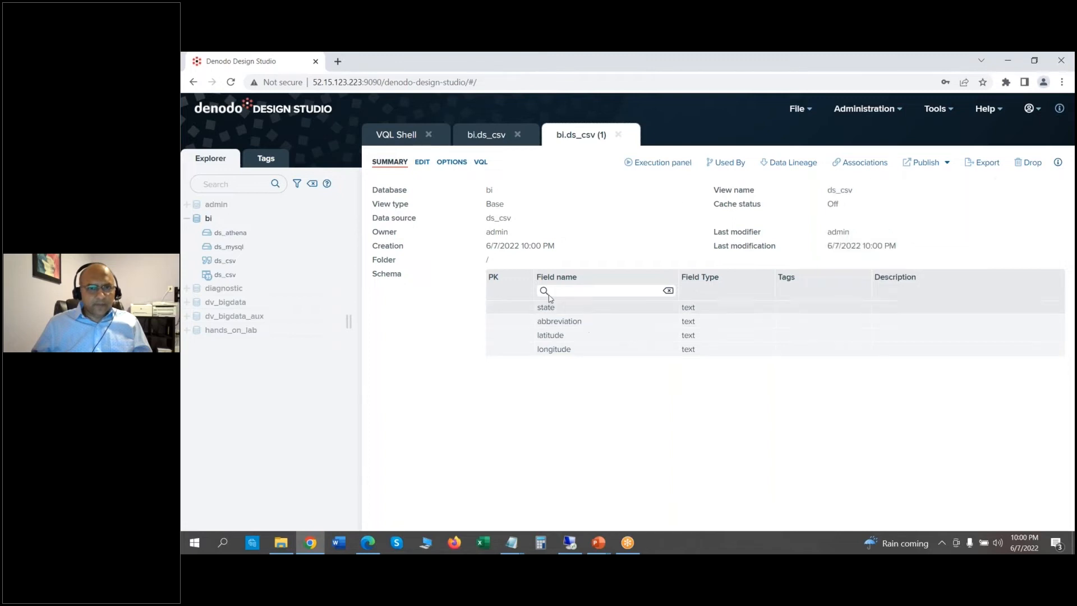
click(422, 162)
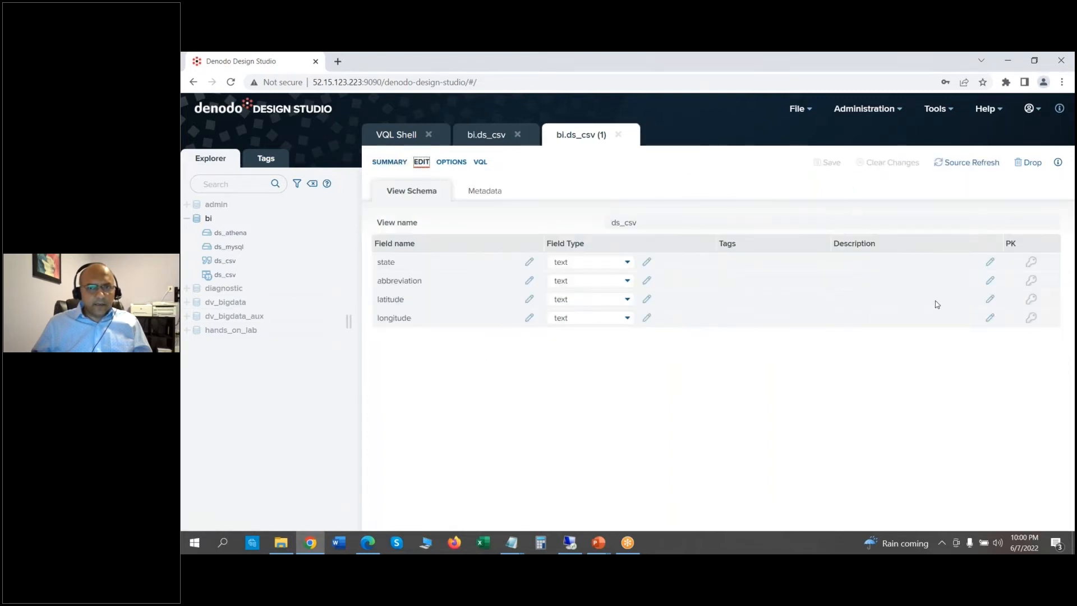
click(1031, 281)
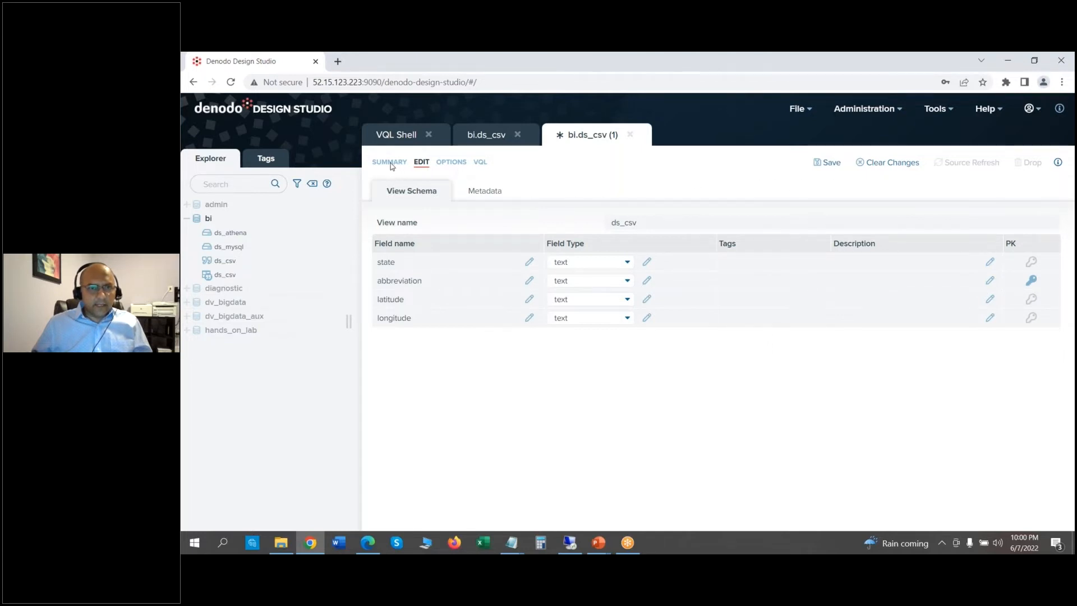
- Rename the new CSV base view as bv_state_abbrv and save it
click(830, 165)
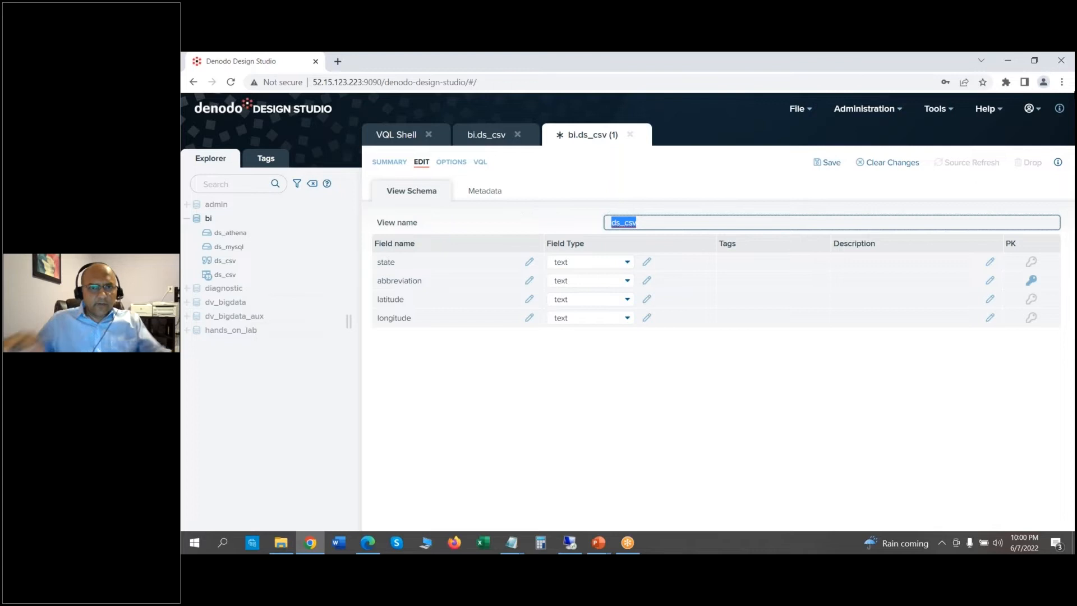
text(bv_stage_abbr)
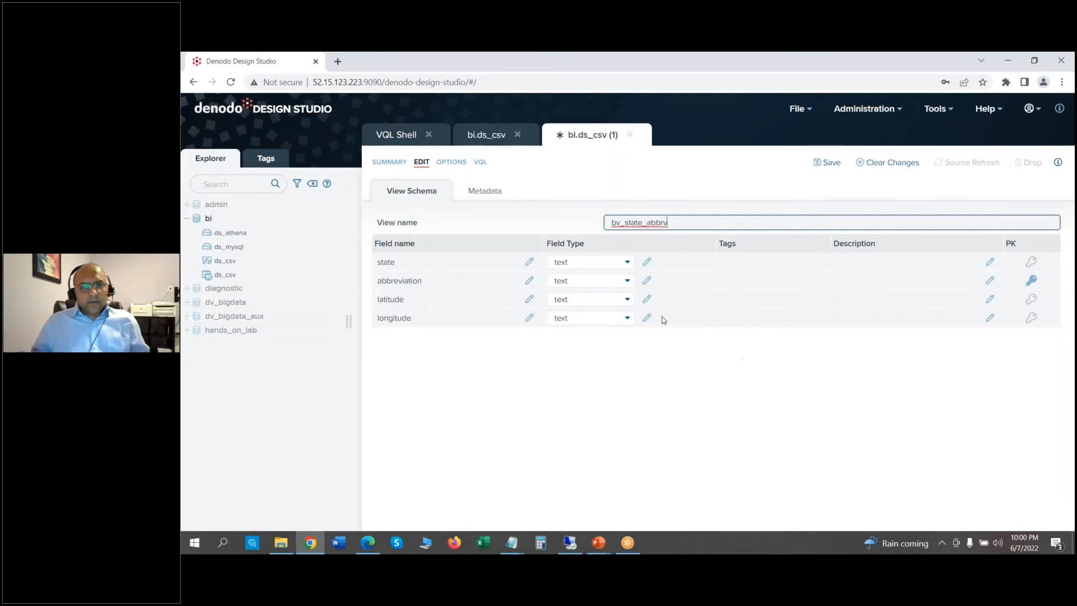
click(824, 168)
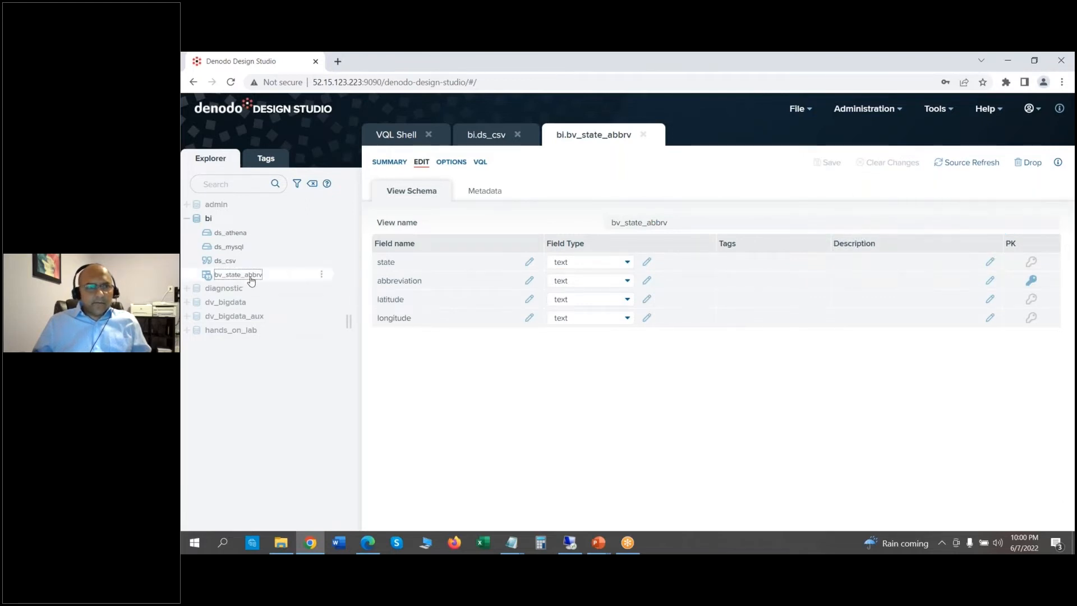
- Enable statistics for the bv_state_abbrv view with all fields selected and save the view options
click(448, 164)
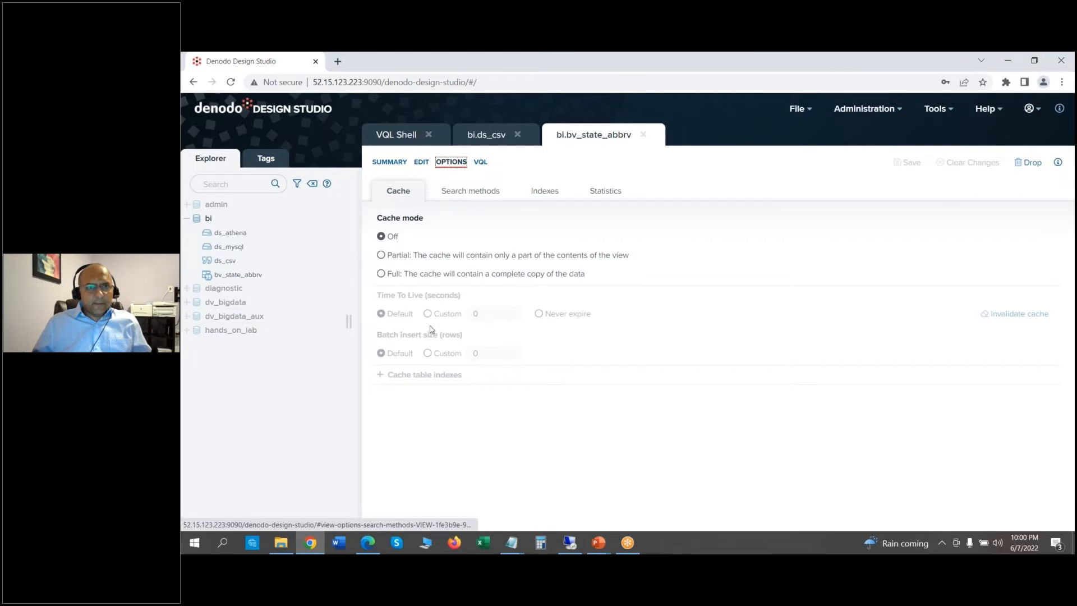
click(614, 197)
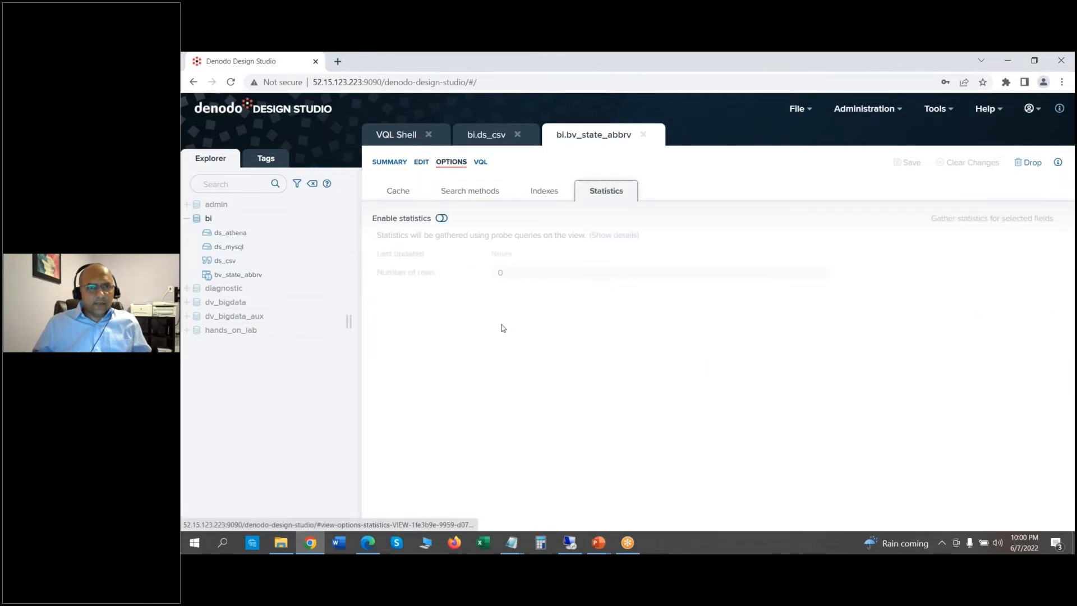
click(443, 219)
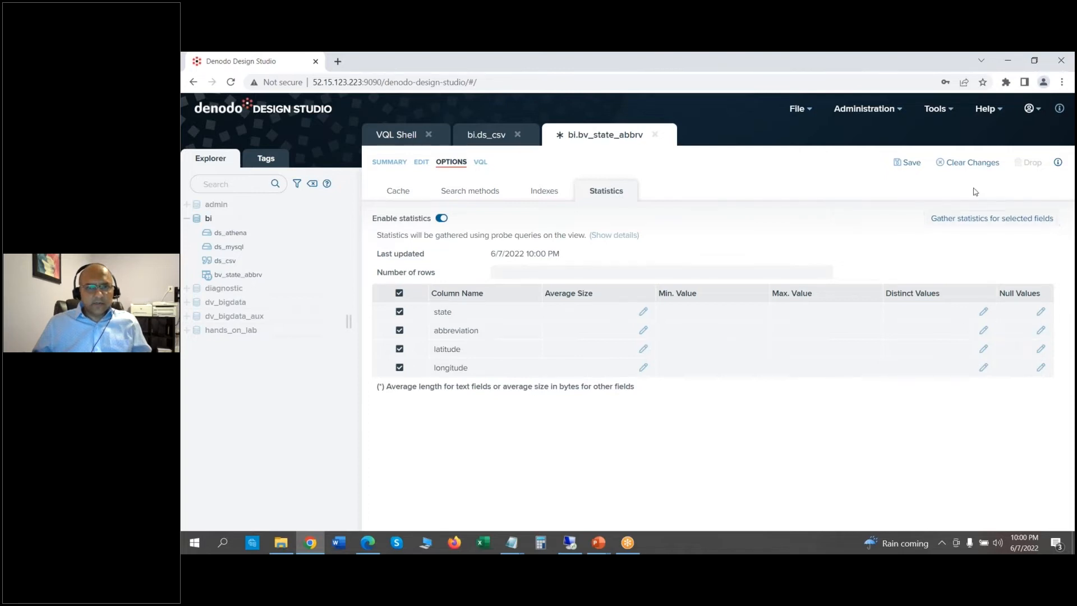
click(910, 164)
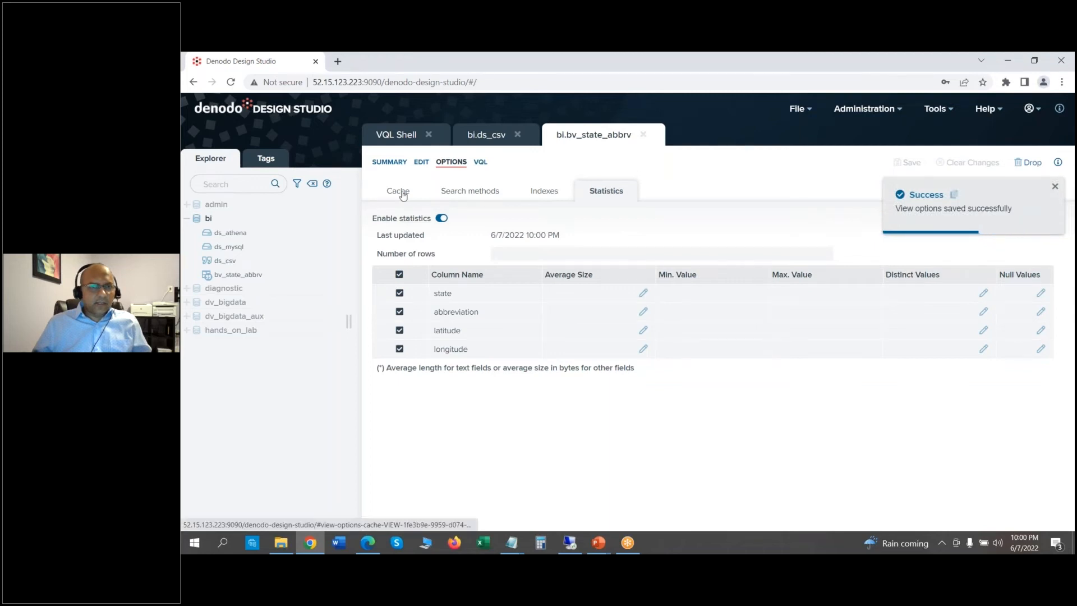
- Execute bv_state_abbrv with the default query, look through the returned state rows and close the view
click(388, 162)
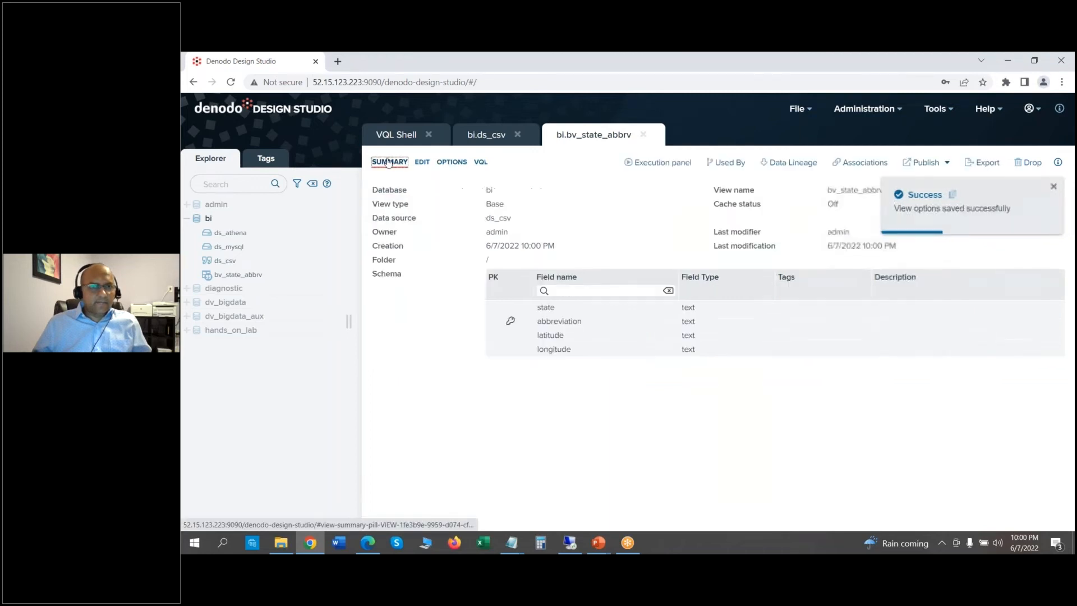
click(660, 163)
click(953, 378)
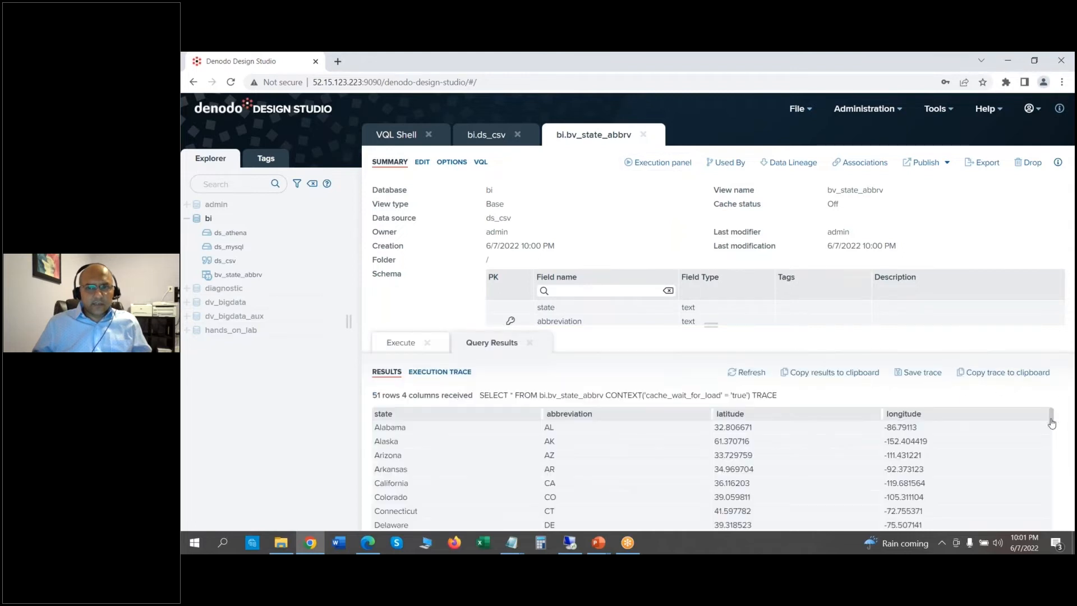
scroll(1052, 423, down, 1)
scroll(1052, 424, up, 1)
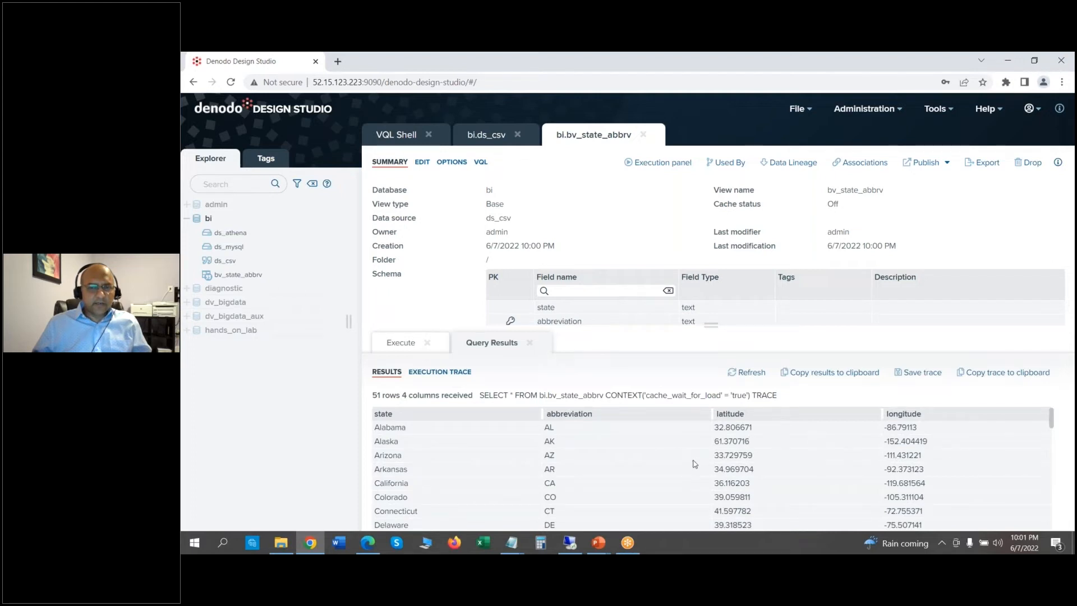
click(644, 136)
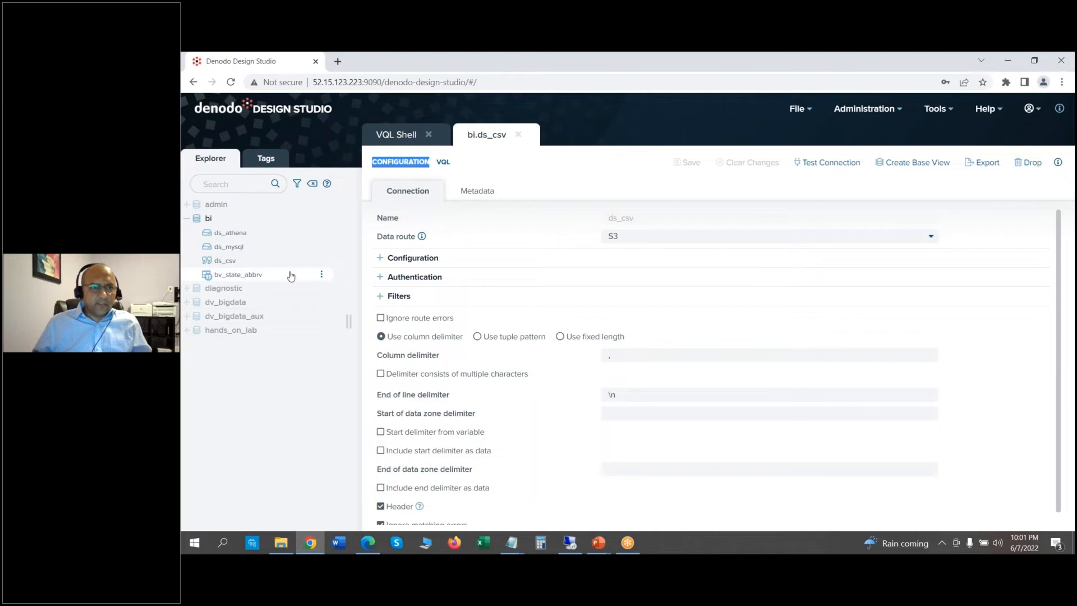
- Create base views from ds_mysql for the current_year_sales tables date_dim, store and store_sales in the bi database
click(322, 246)
mouse_move(359, 274)
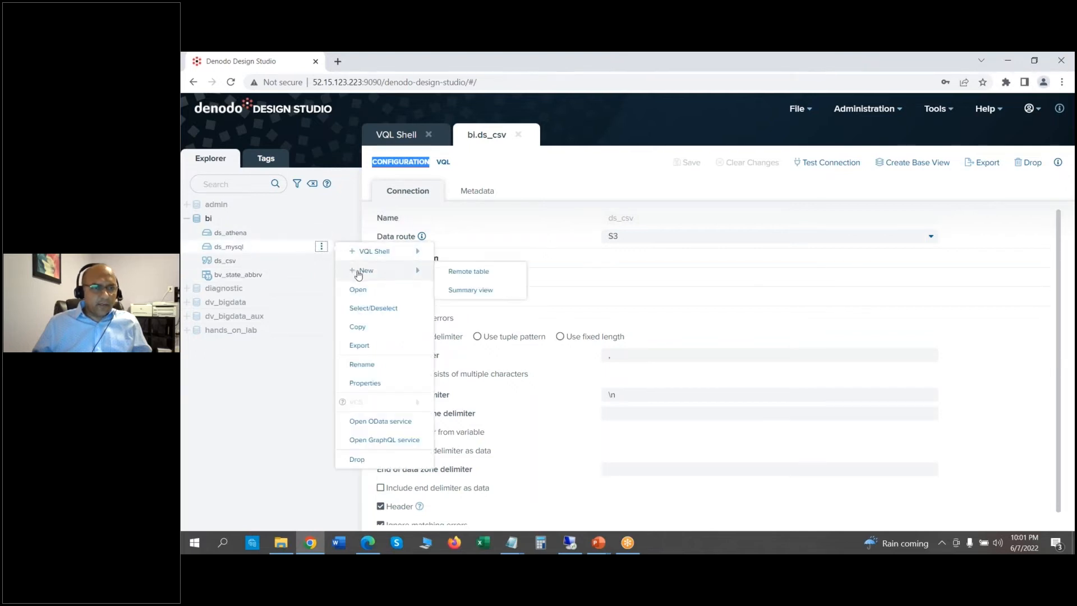
click(358, 289)
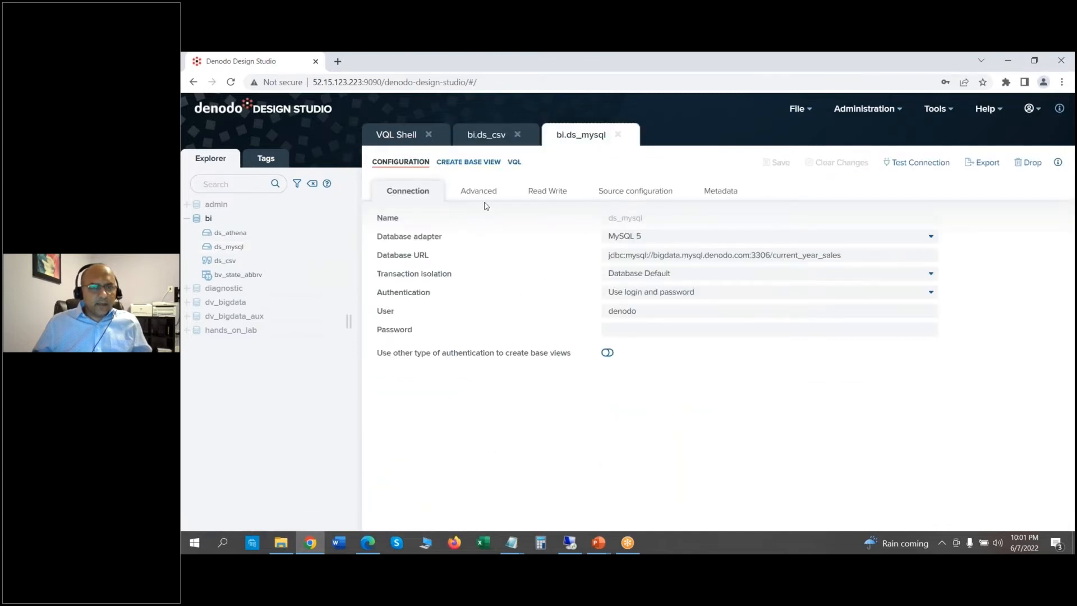
click(469, 164)
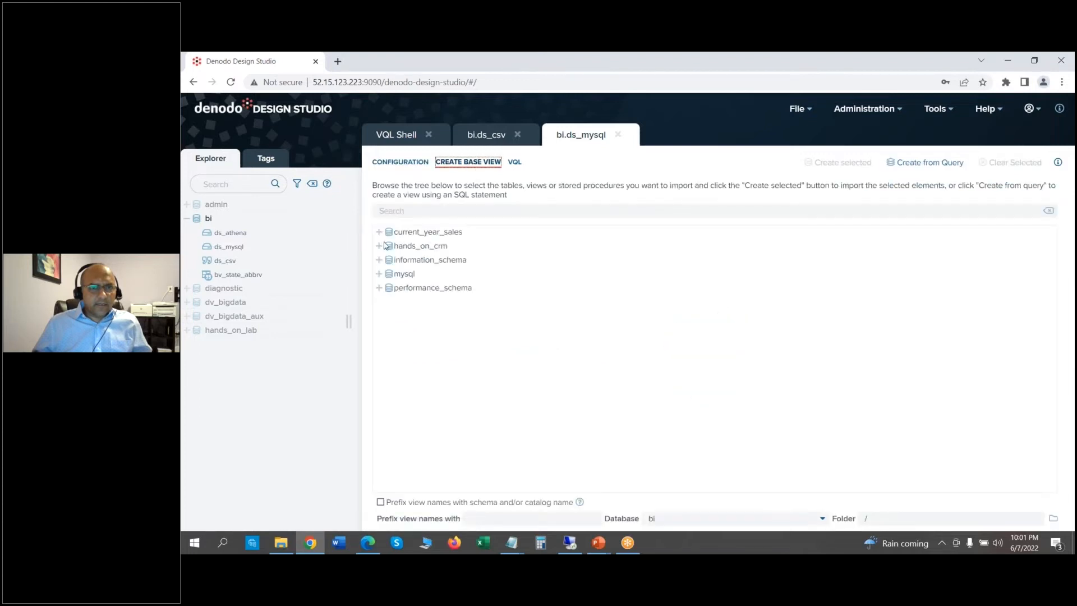
click(379, 231)
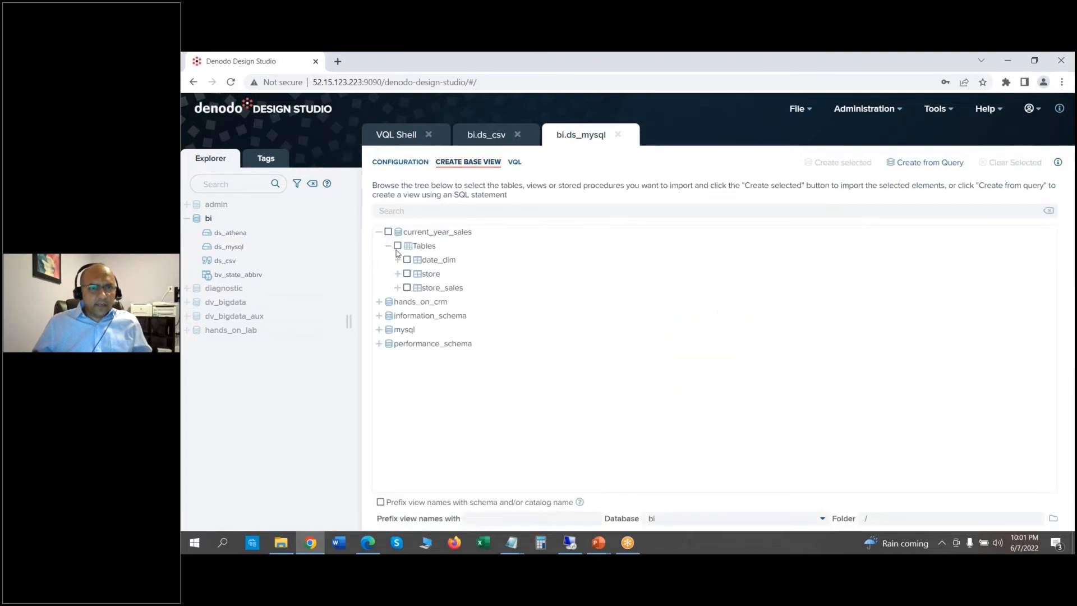
click(397, 247)
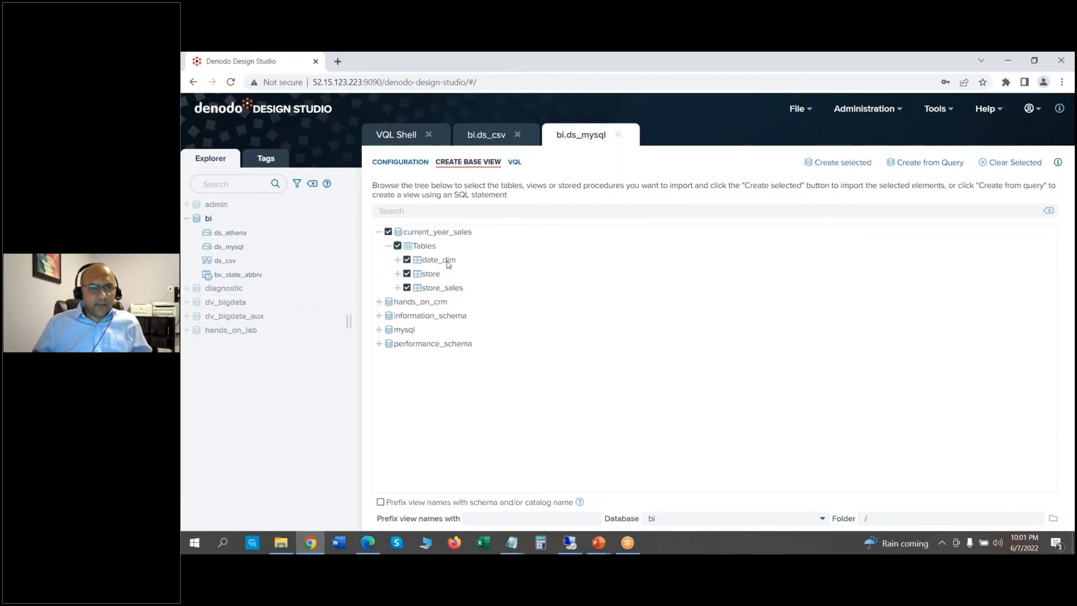
click(823, 164)
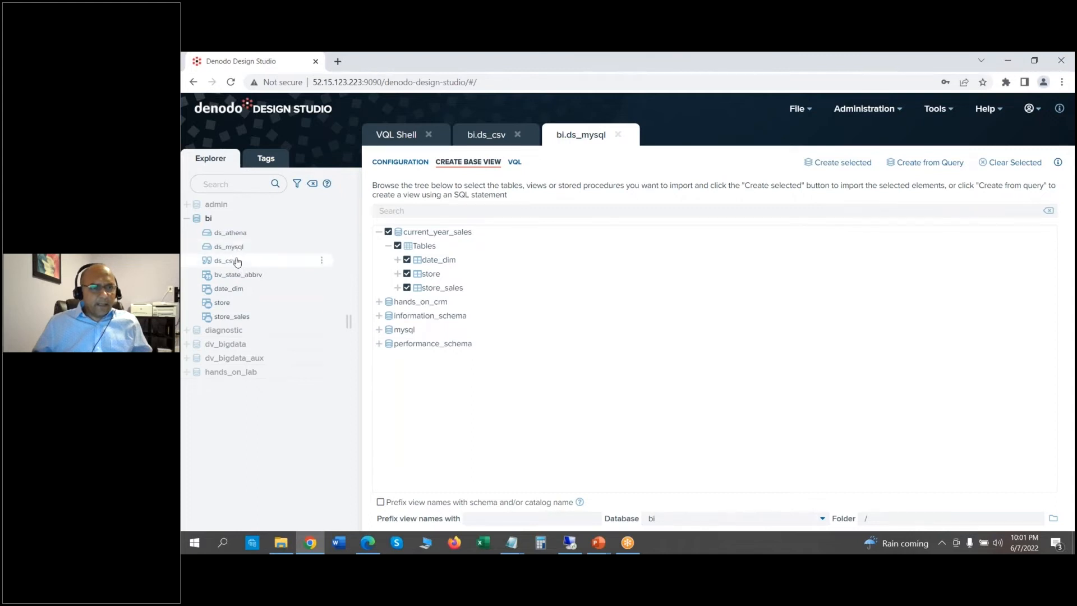
- Create base views from ds_athena for the tpcds tables tpcds_date_dim, tpcds_store_dim and tpcds_store_sales in the bi database
click(238, 234)
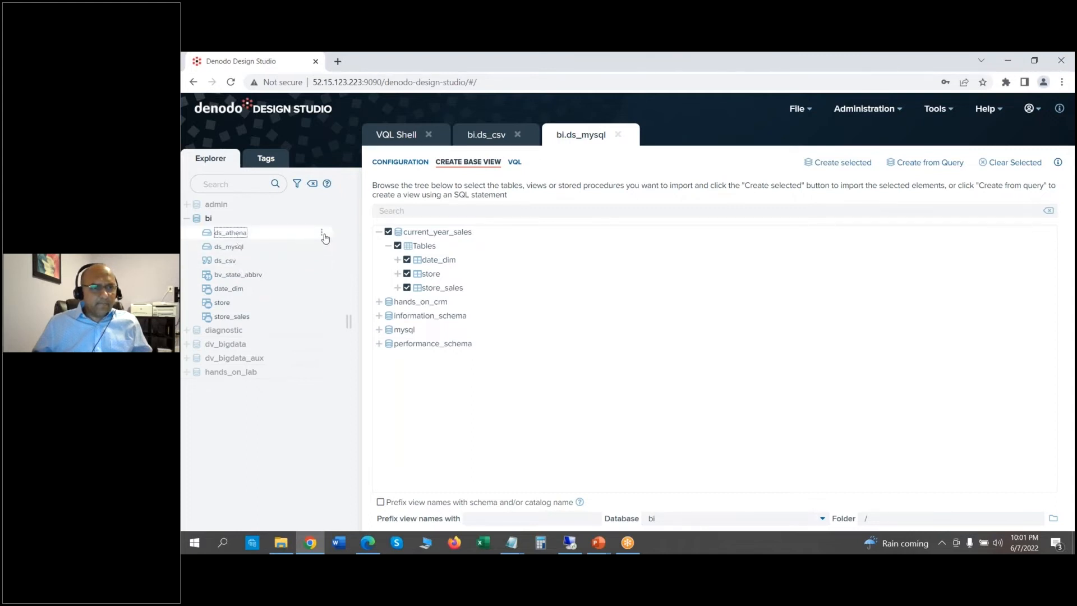
double_click(237, 235)
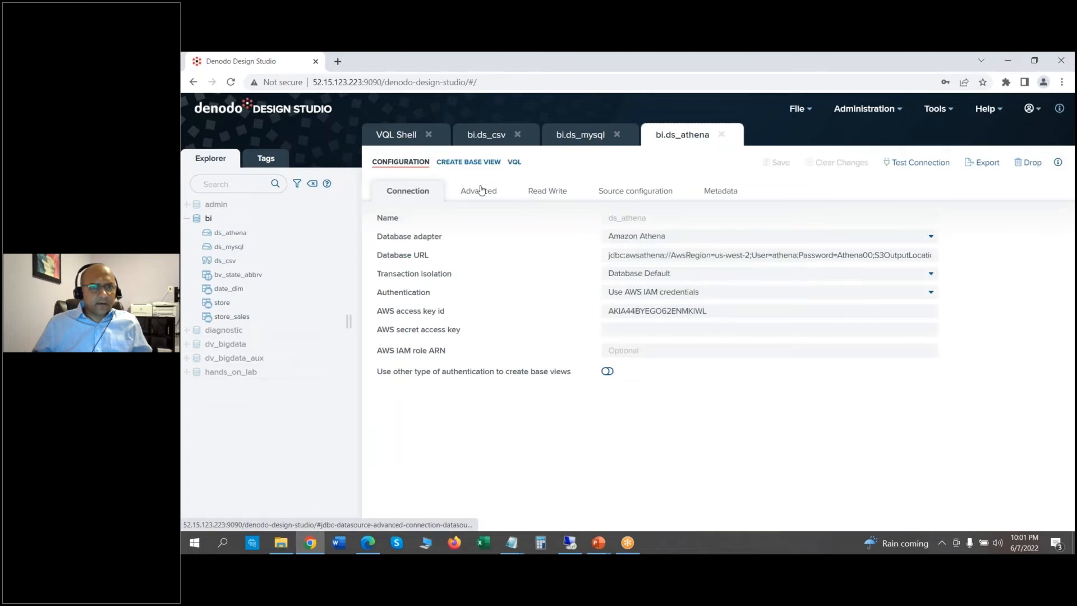
click(468, 162)
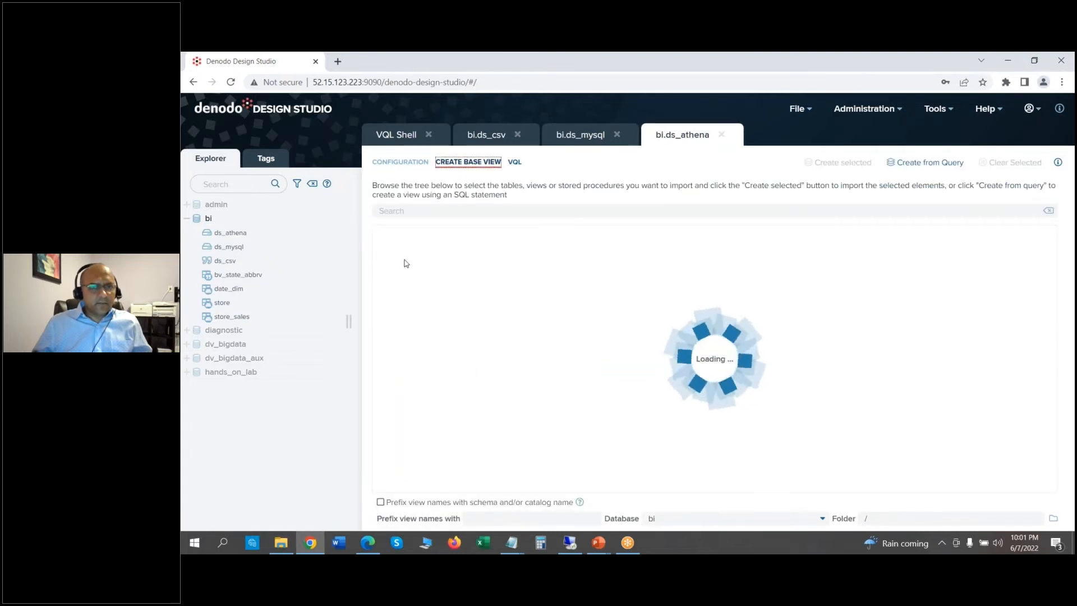
click(379, 247)
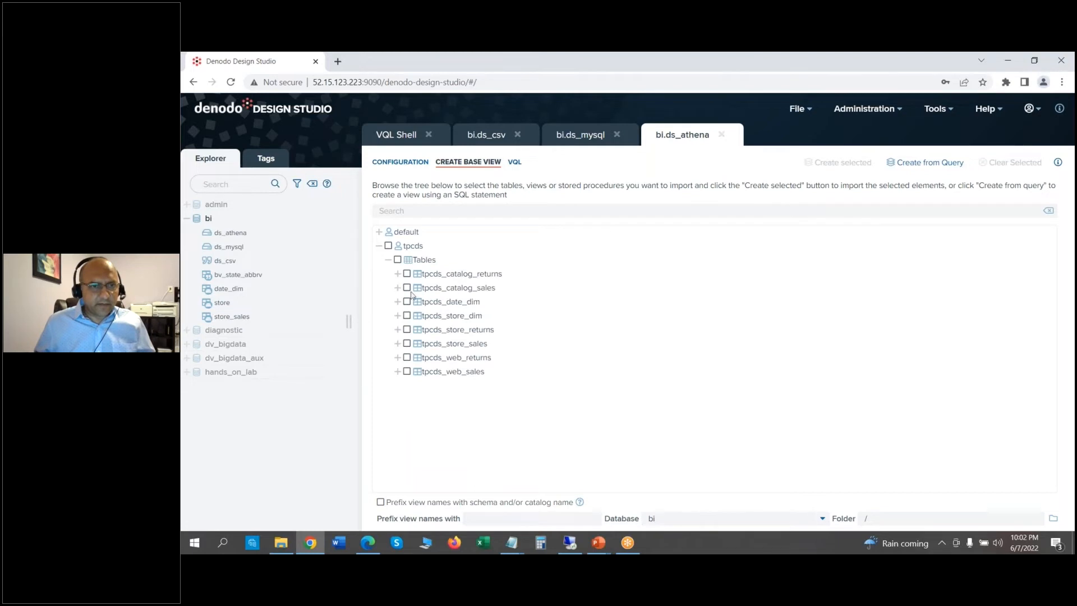
click(408, 345)
click(408, 317)
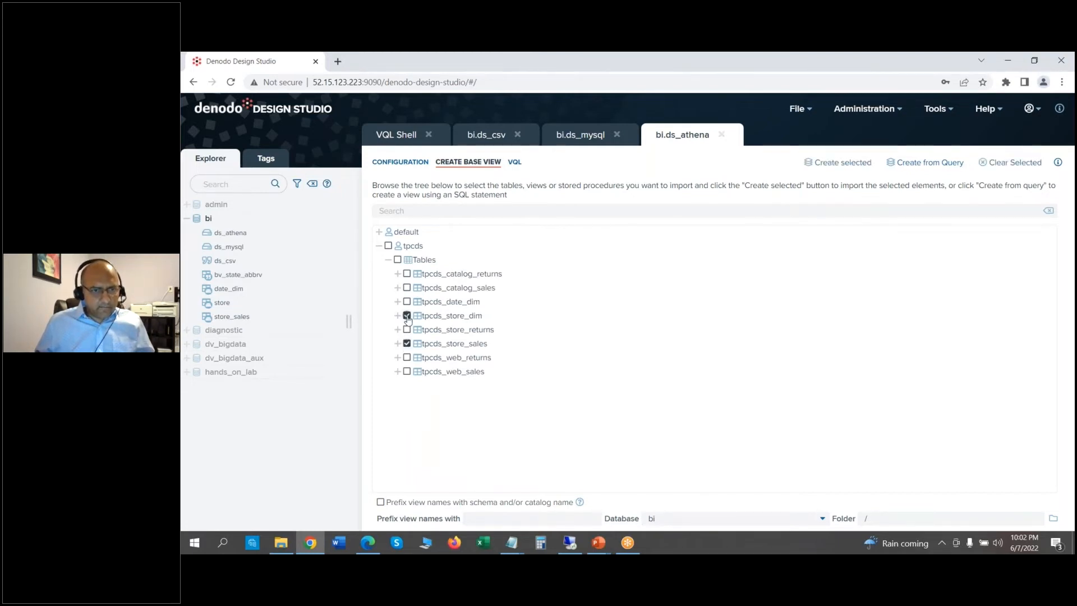
click(407, 303)
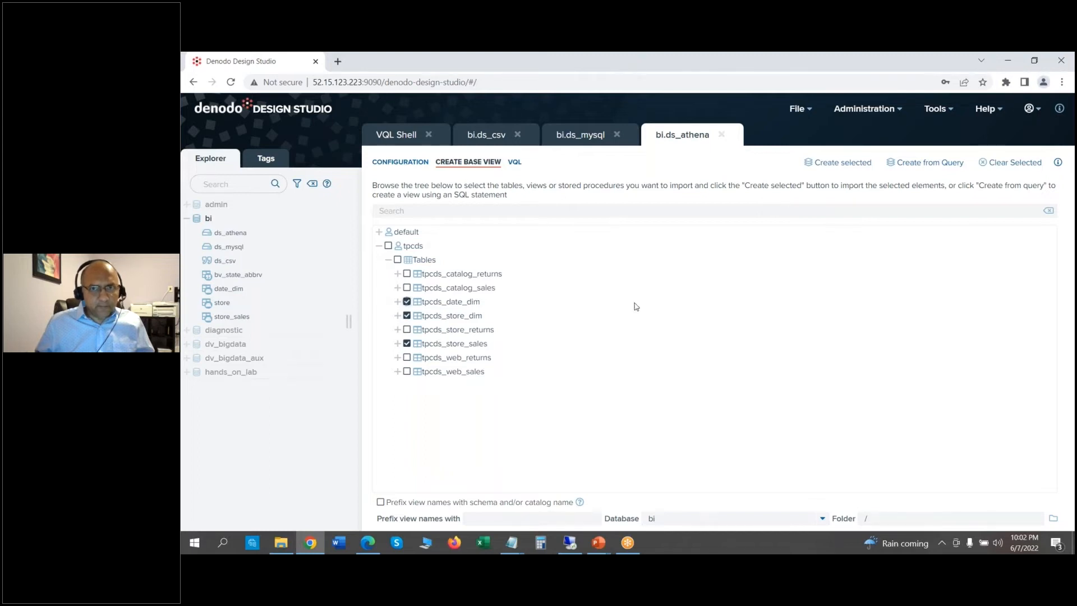
click(843, 164)
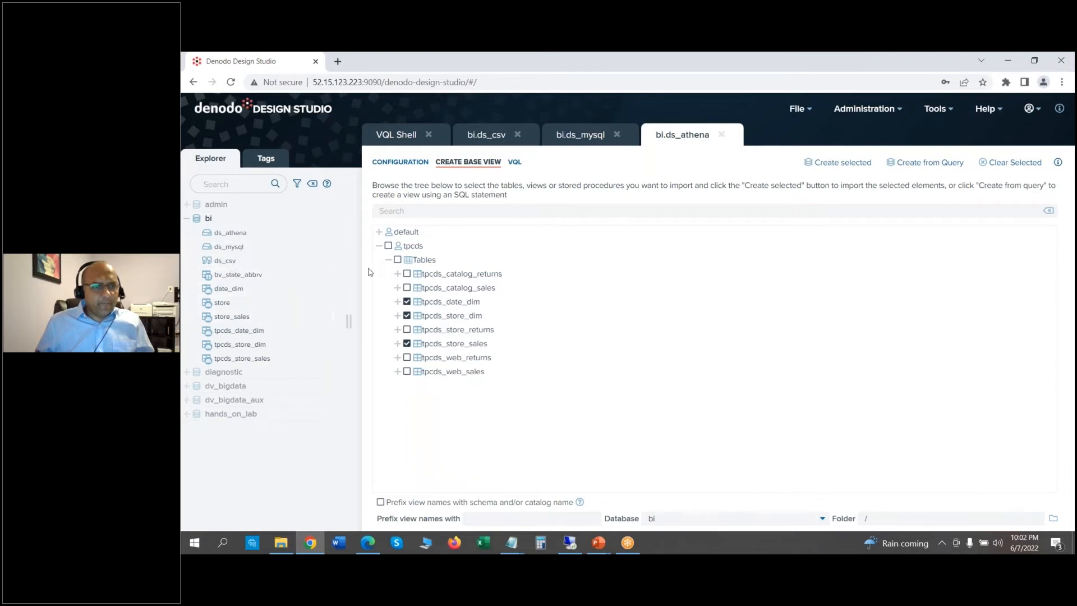
- Close the open ds_athena, ds_mysql and ds_csv data sources
click(722, 135)
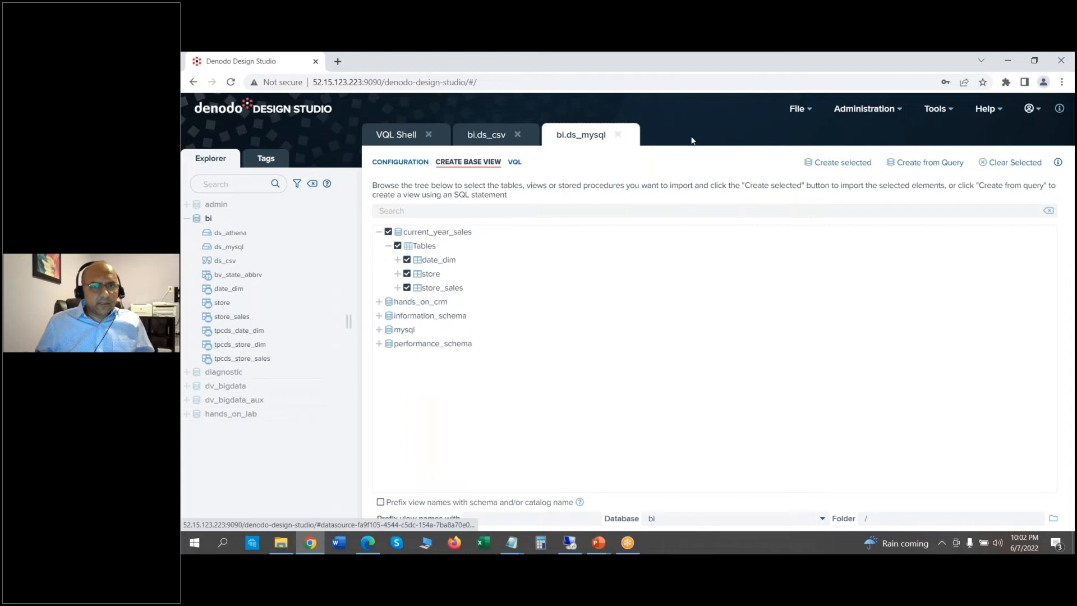
click(619, 137)
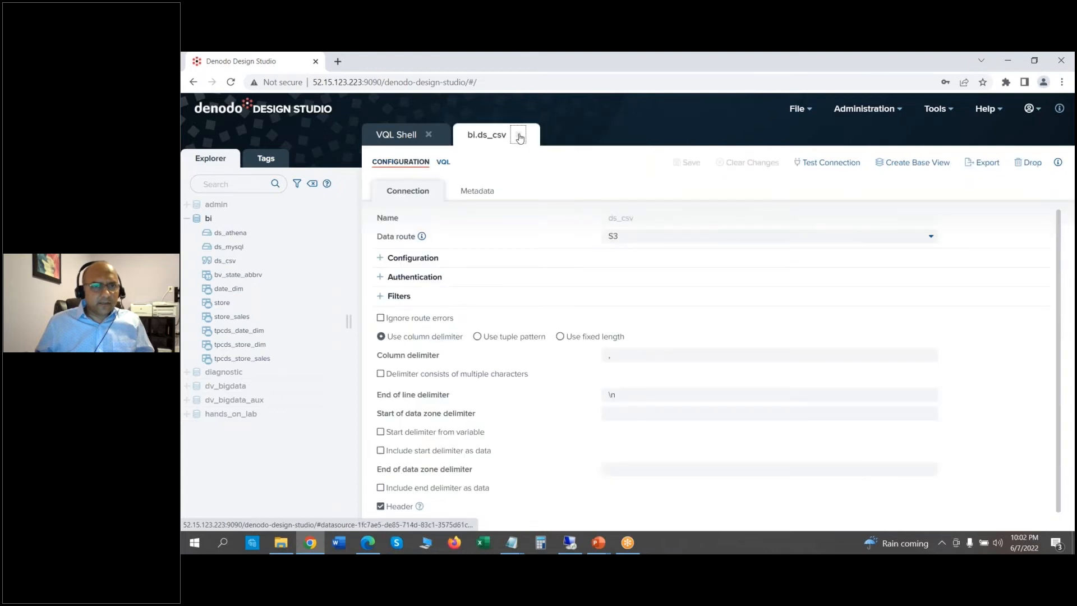
click(518, 135)
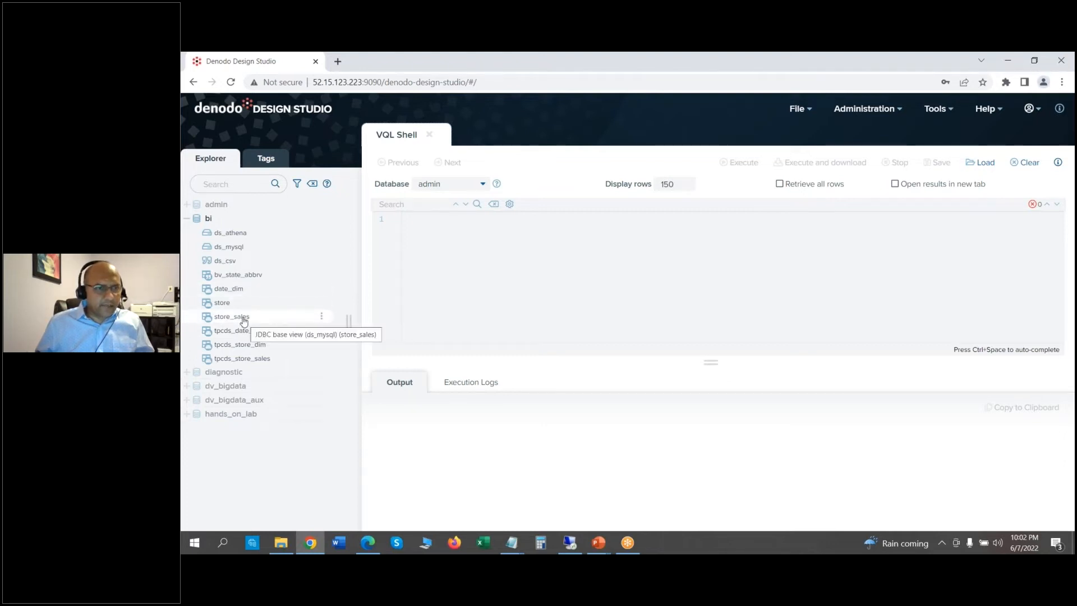
- Start a new join view from store_sales, add date_dim to its model and link store_sales to date_dim
click(321, 317)
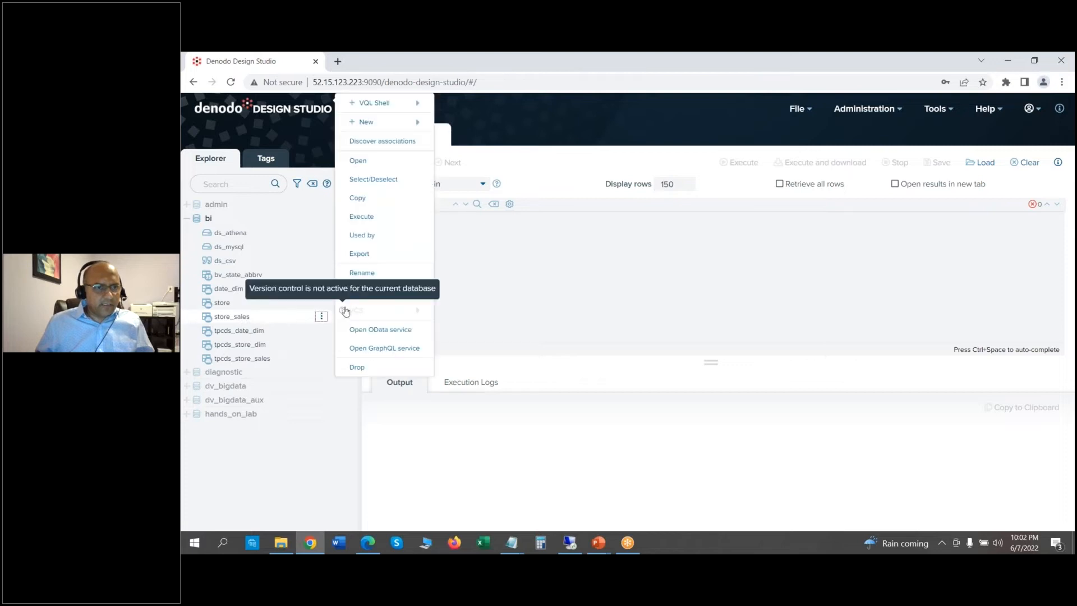
mouse_move(382, 125)
click(449, 125)
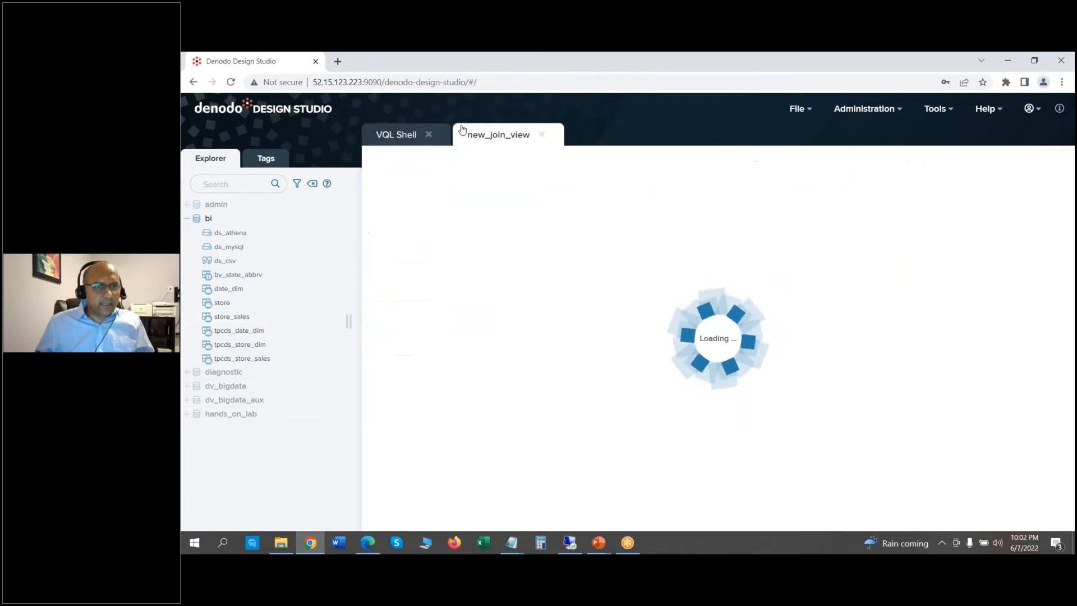
click(228, 289)
drag(251, 288, 596, 296)
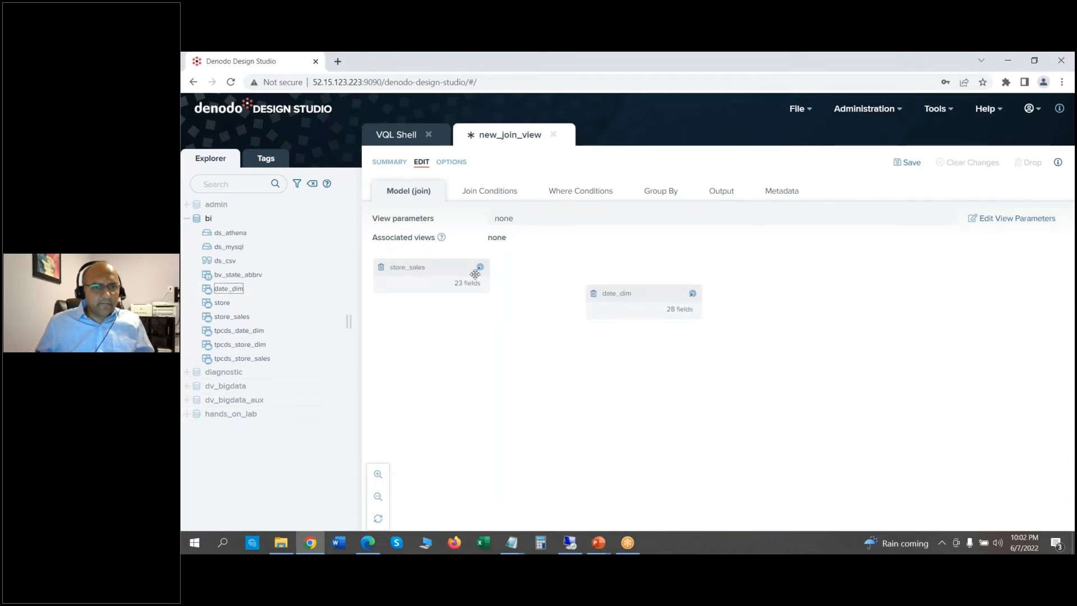
drag(480, 271, 588, 296)
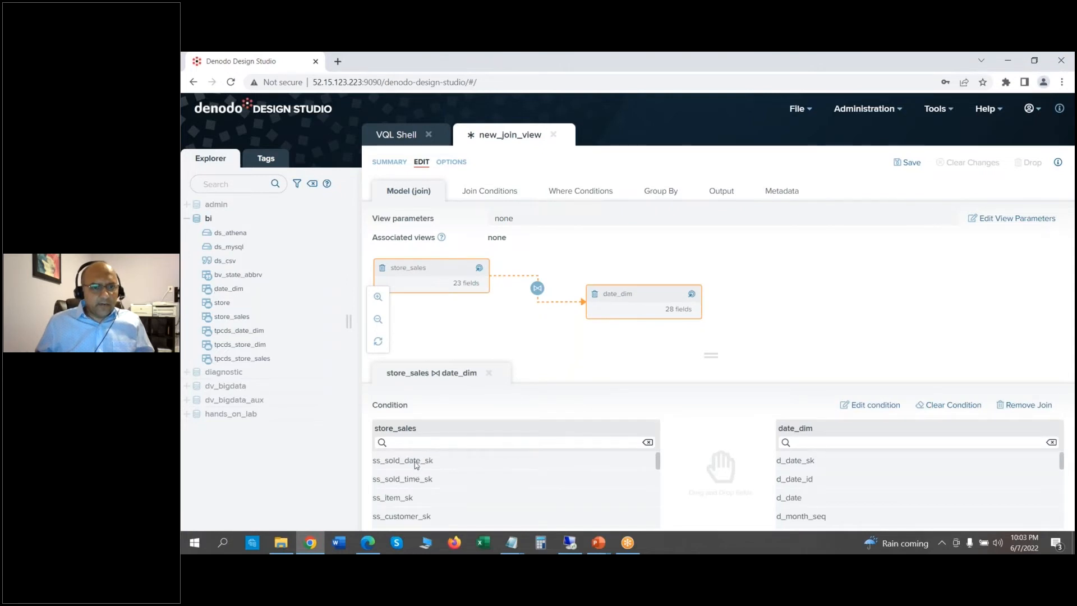
- Join store_sales to date_dim on ss_sold_date_sk = d_date_sk and add the where condition date_dim.d_year >= 2002
drag(418, 462, 785, 460)
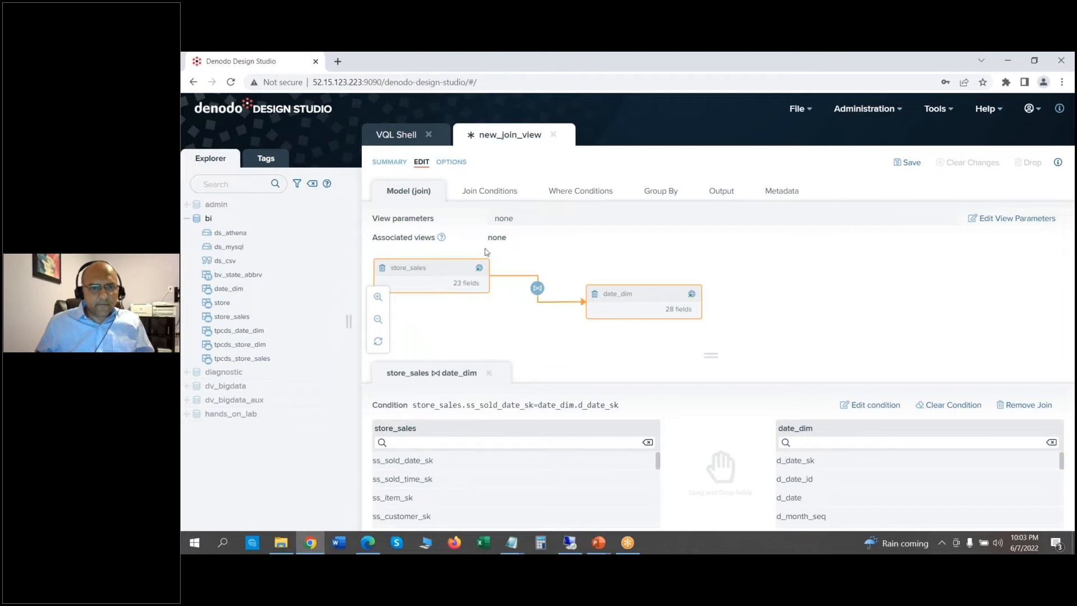
click(490, 191)
click(592, 193)
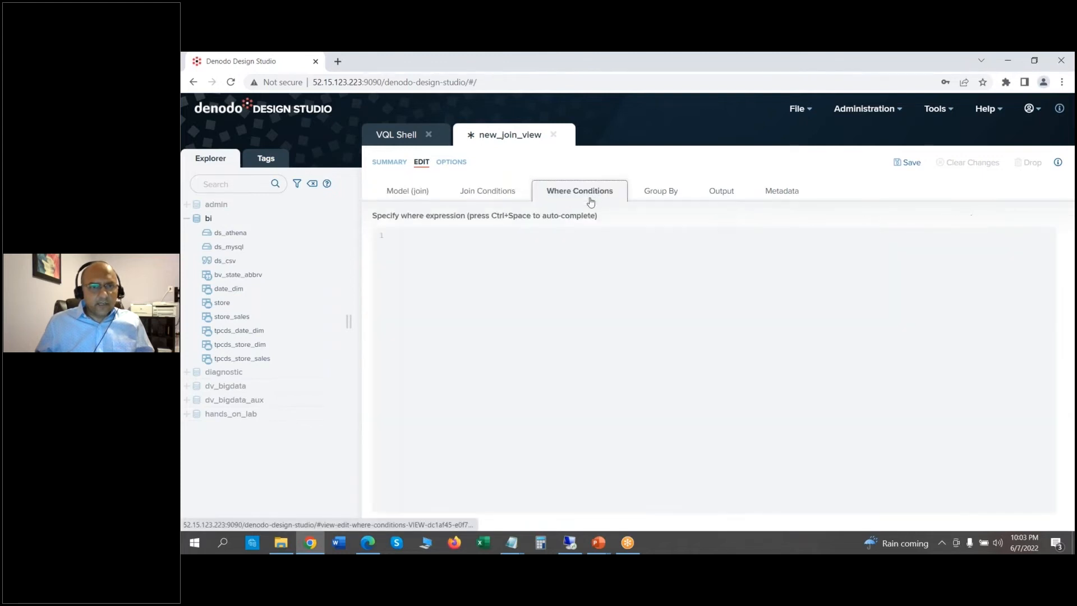
click(592, 250)
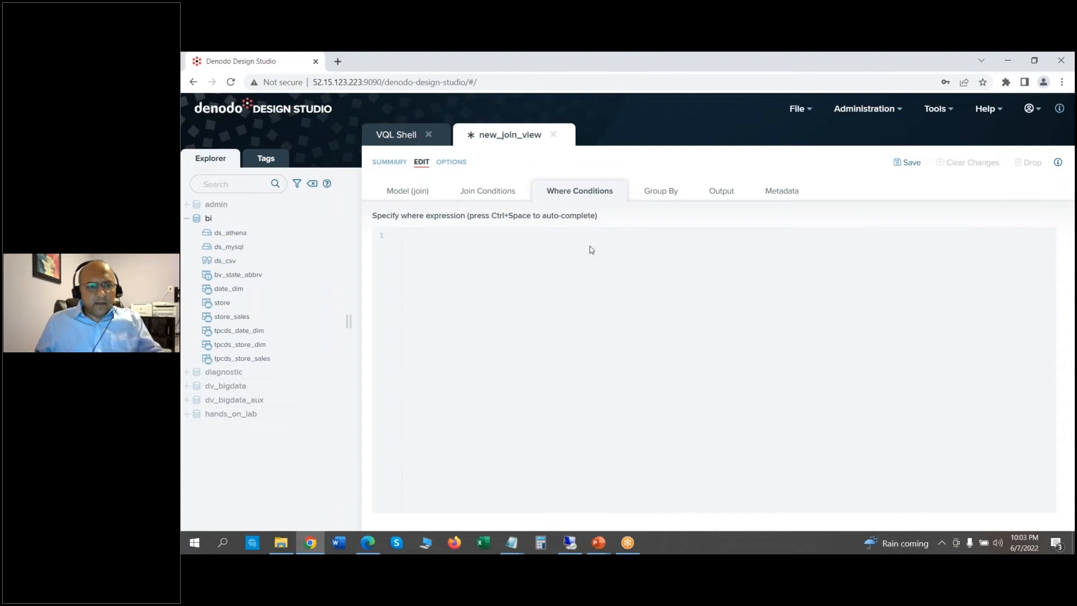
key(ctrl+space)
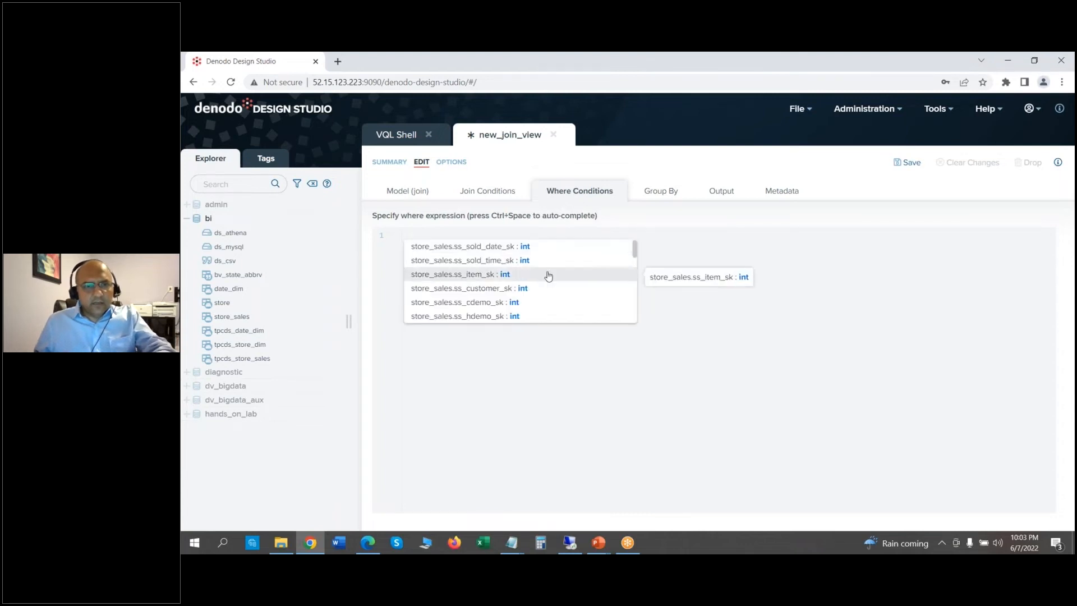
text(year)
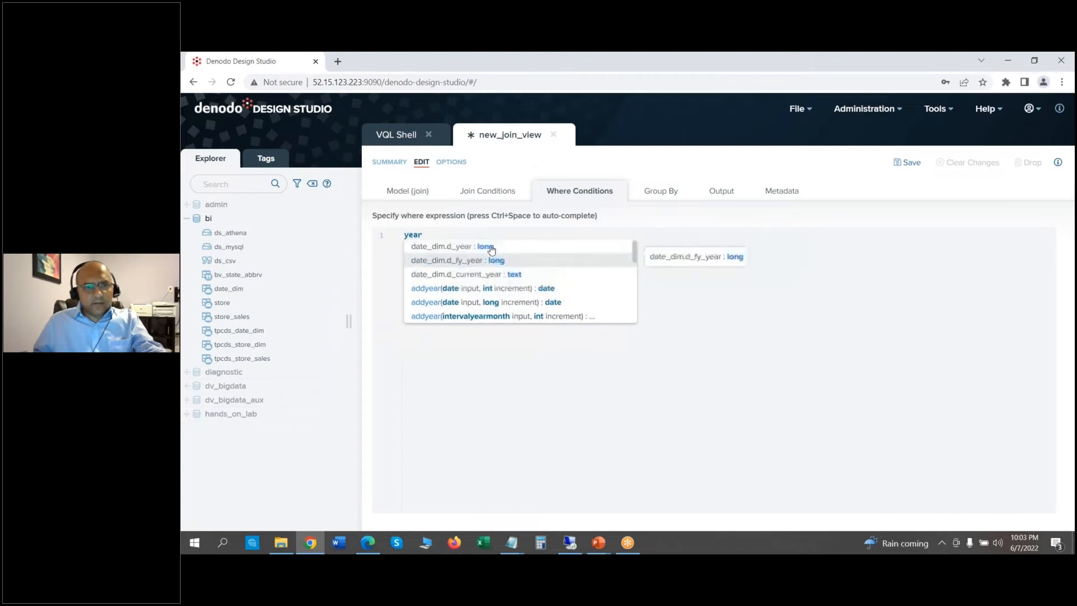
click(443, 250)
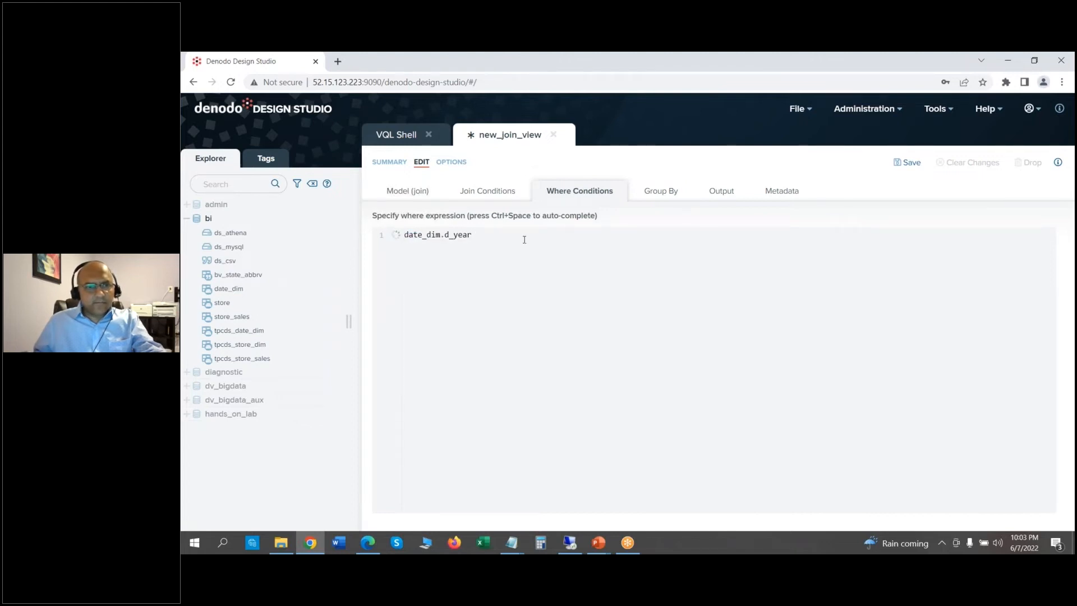
text(>= 2002)
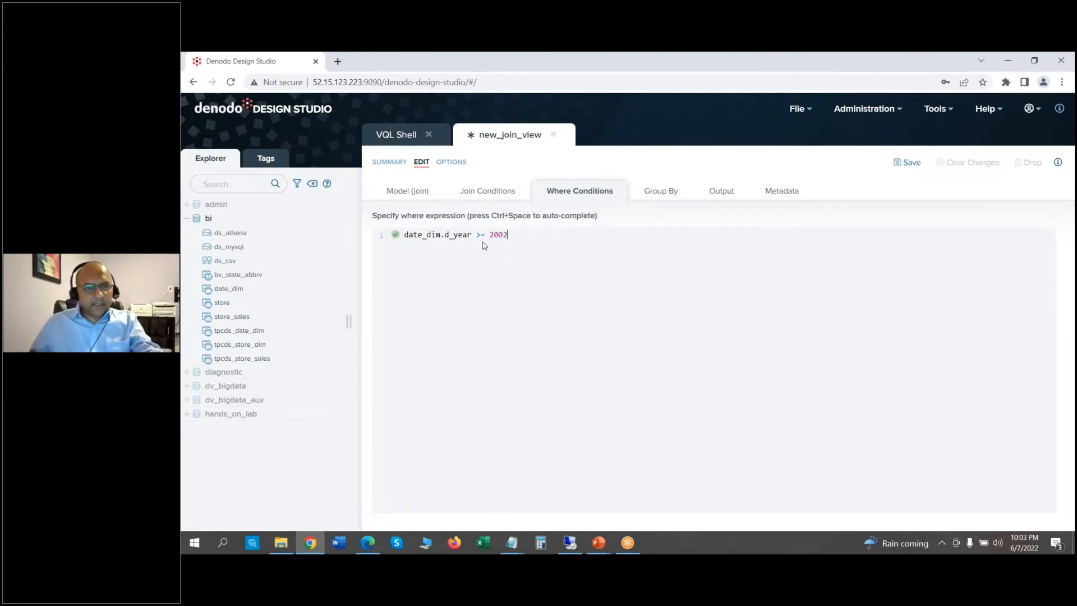
- Mark the output fields ss_item_sk and ss_ticket_number as the join view's primary key
click(722, 192)
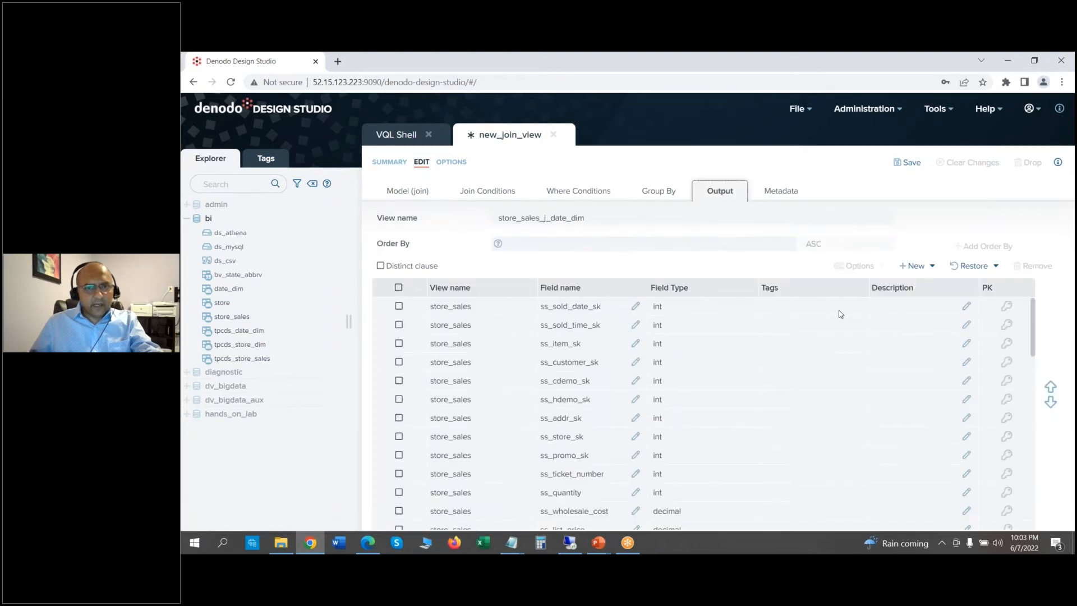
drag(1034, 325, 1034, 329)
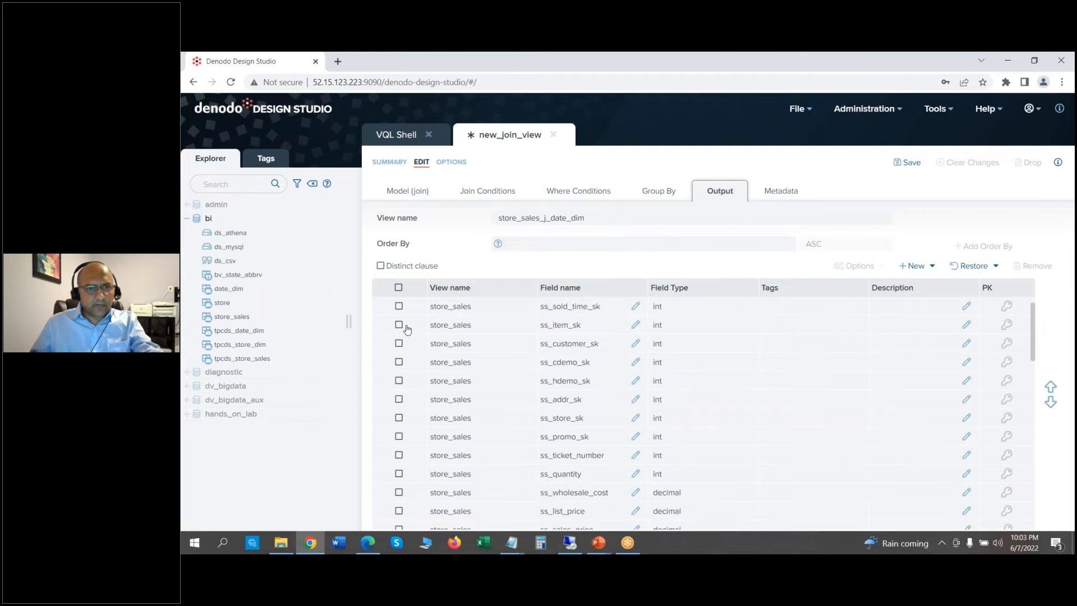
click(1007, 324)
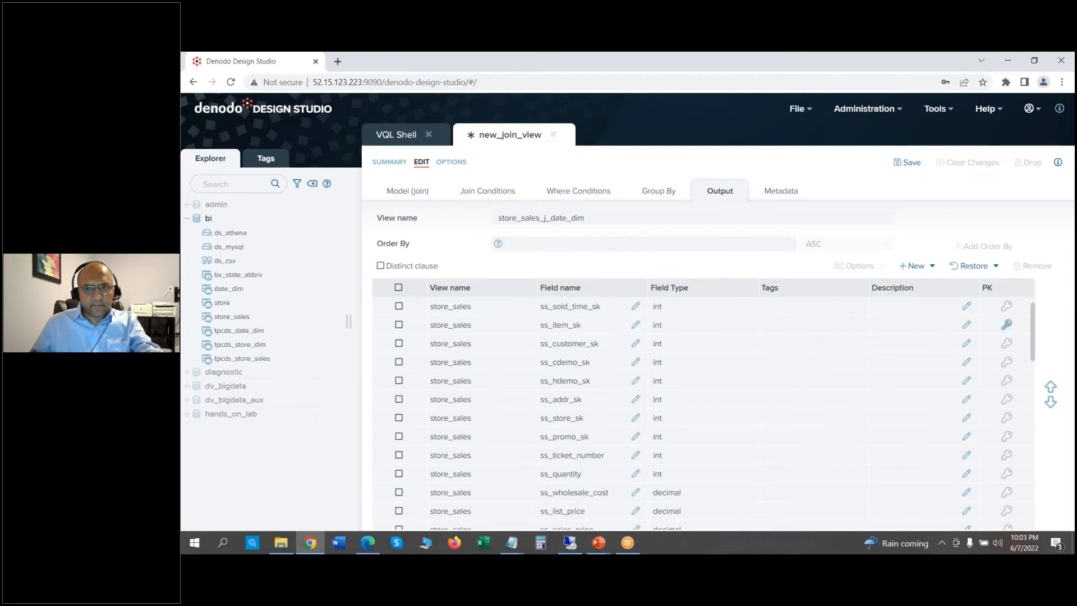
drag(1035, 324, 1035, 331)
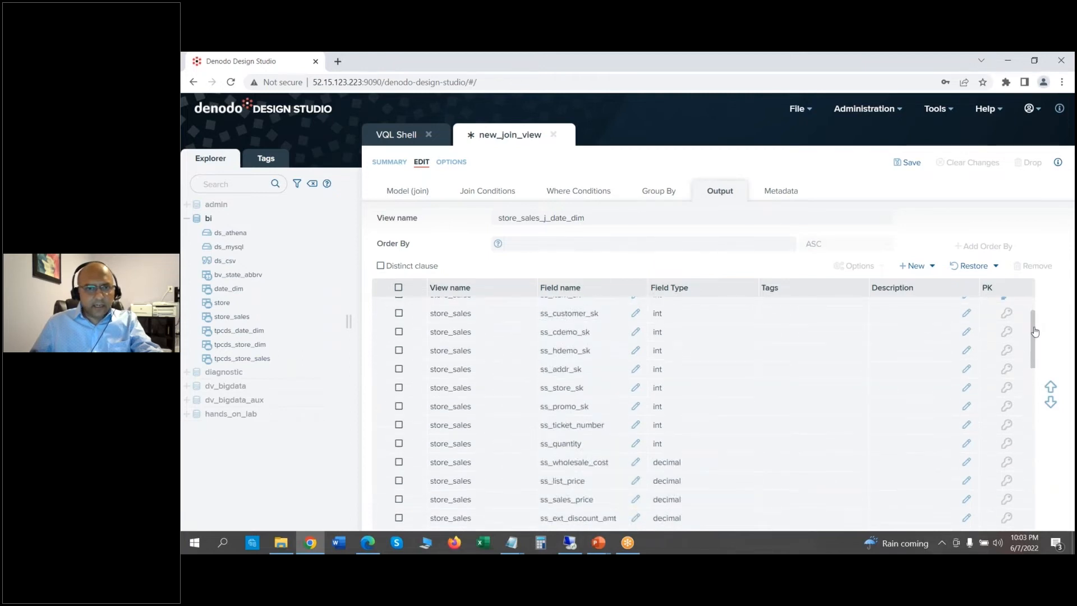
click(1008, 426)
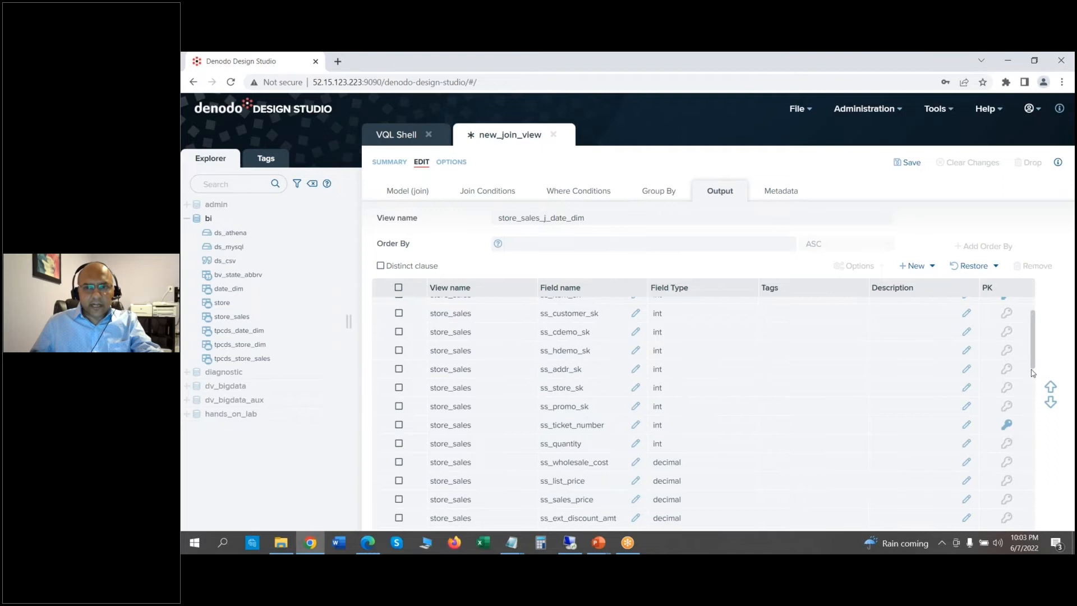
drag(1038, 360, 1036, 331)
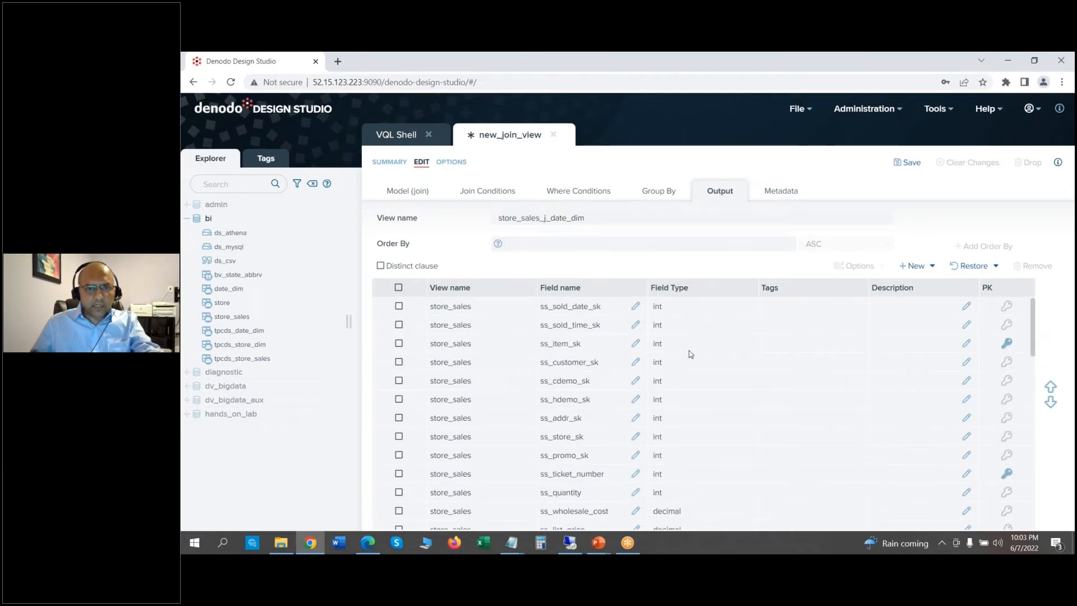
- Name the join view iv_current_sales
drag(599, 218, 462, 222)
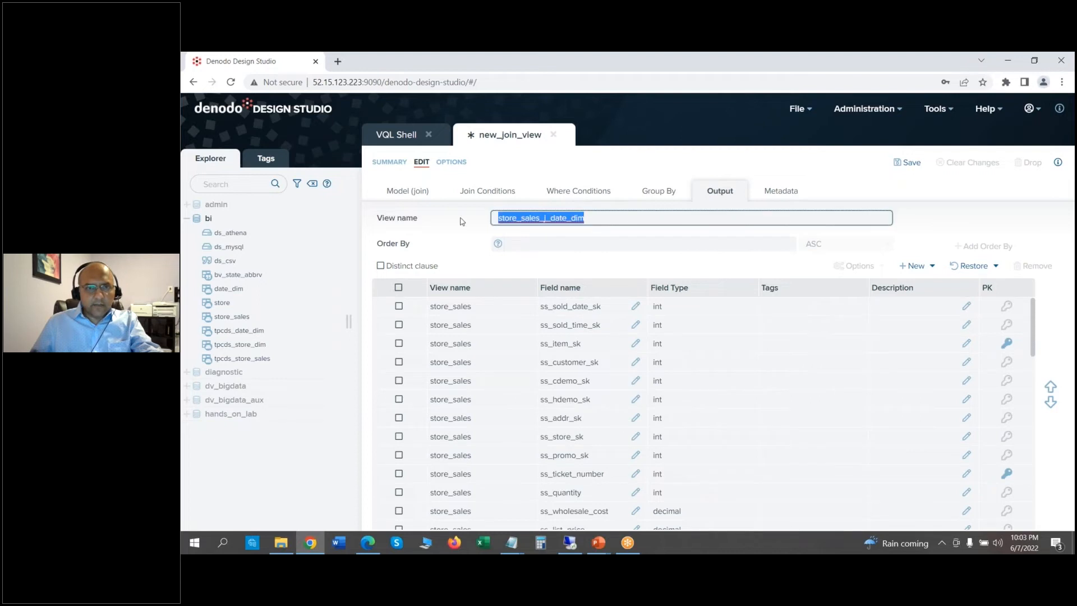
key(BackSpace)
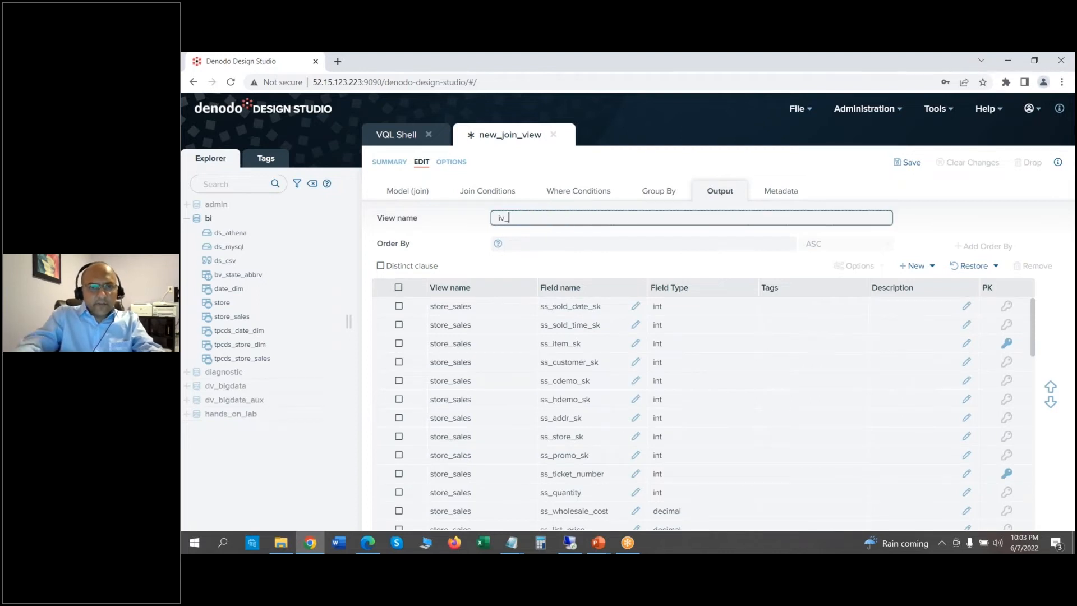
text(iv_current_sales)
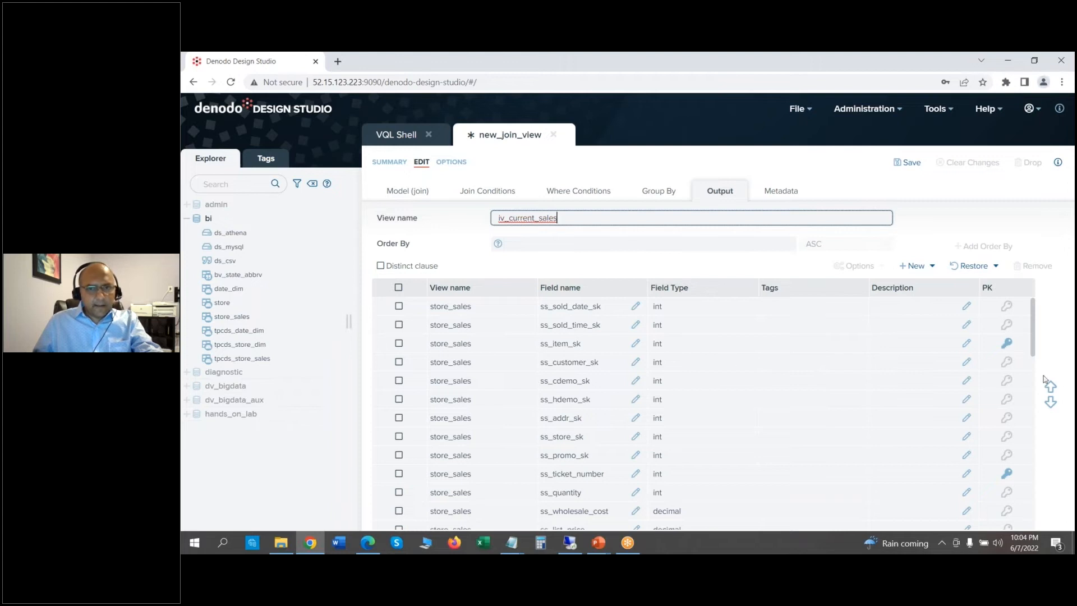
- Remove all date_dim fields except d_date_sk from the view's output, keeping every store_sales field
drag(1033, 347, 1007, 530)
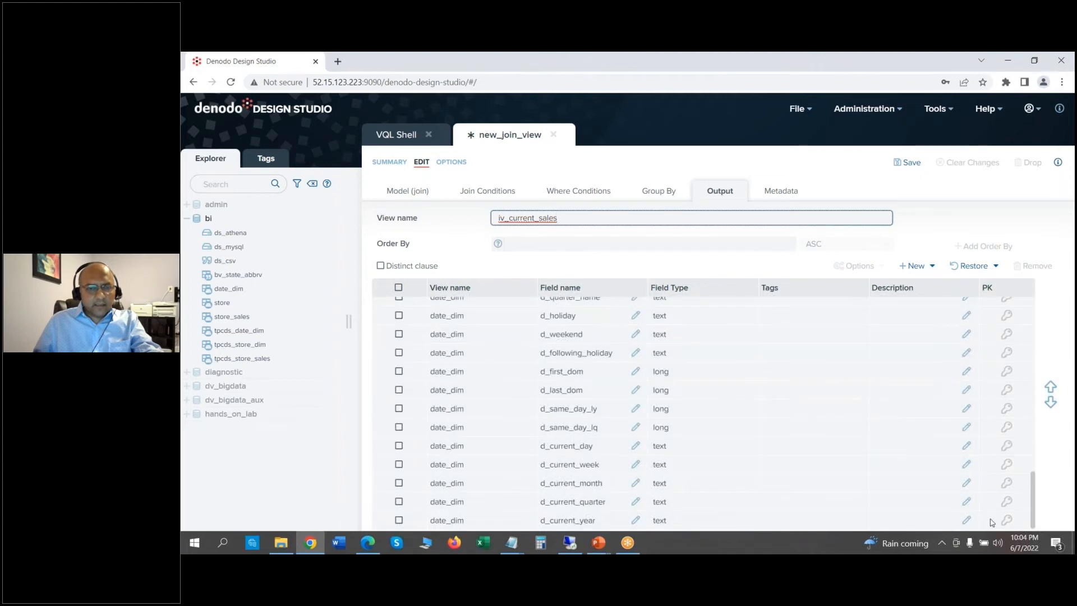
scroll(673, 418, up, 2)
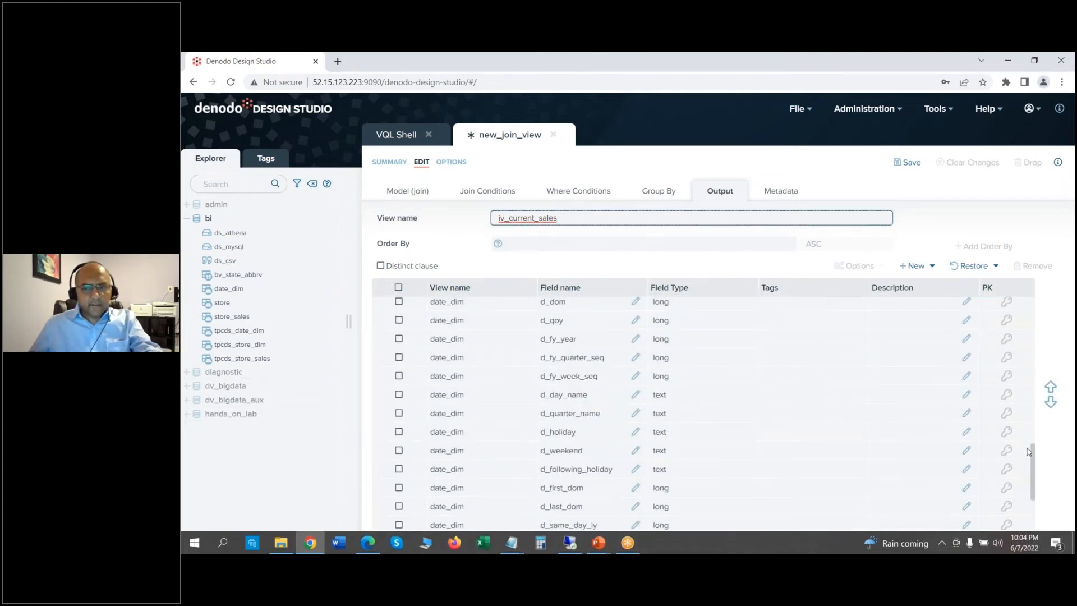
drag(1033, 456, 1035, 310)
click(399, 287)
scroll(402, 294, down, 2)
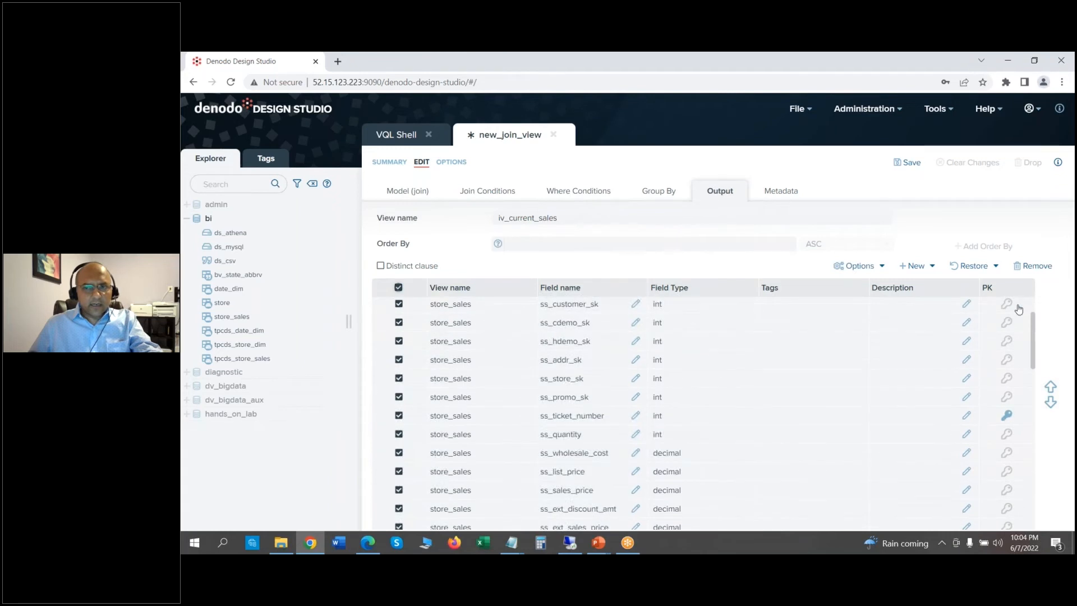
scroll(1034, 308, up, 2)
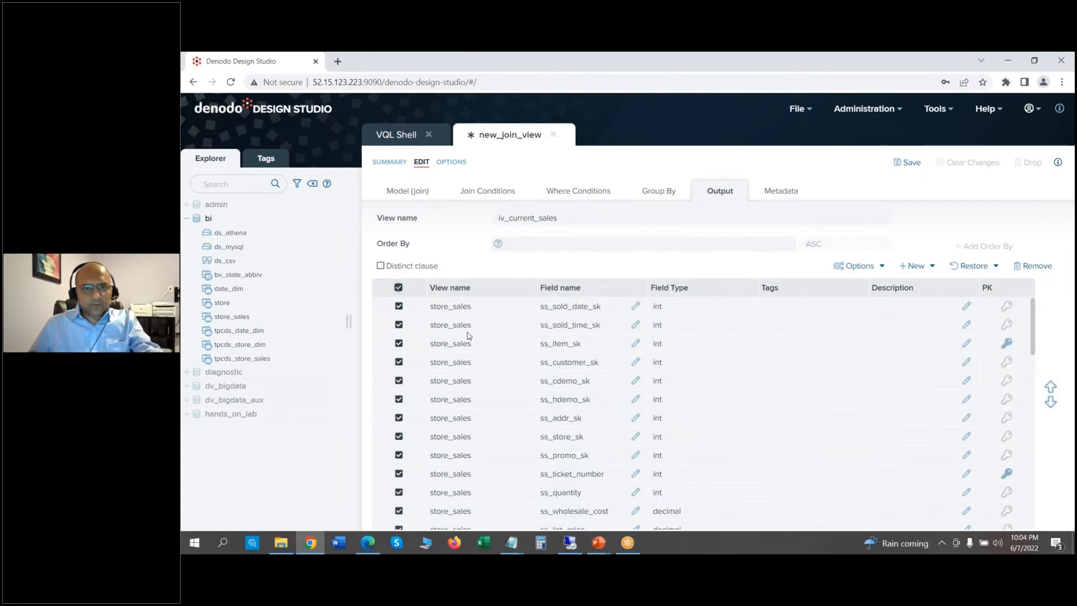
click(399, 307)
click(399, 343)
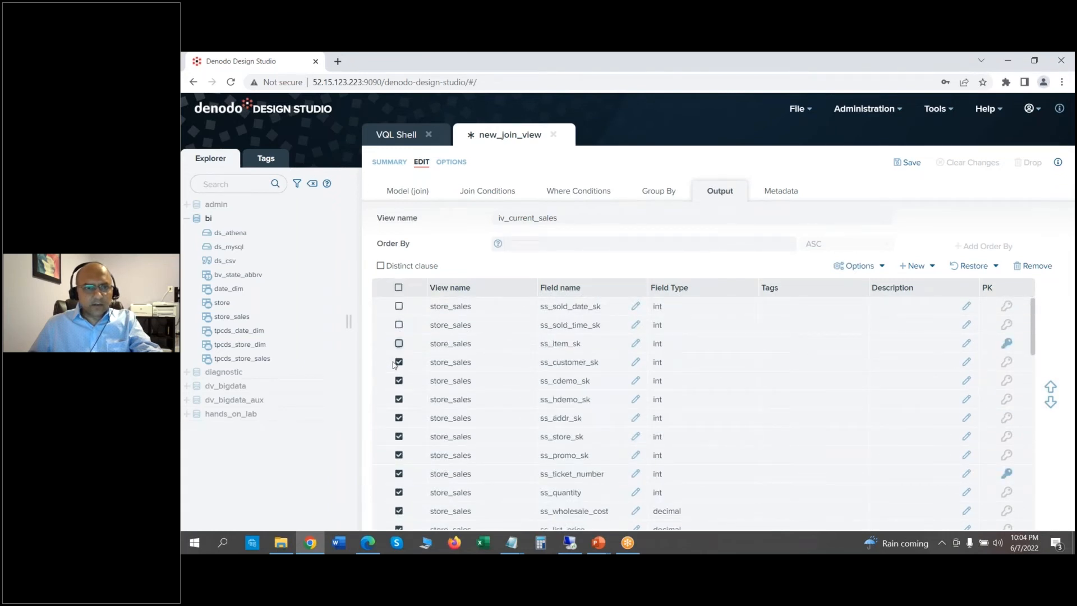
click(399, 363)
click(399, 381)
click(399, 400)
click(399, 418)
click(399, 435)
click(399, 455)
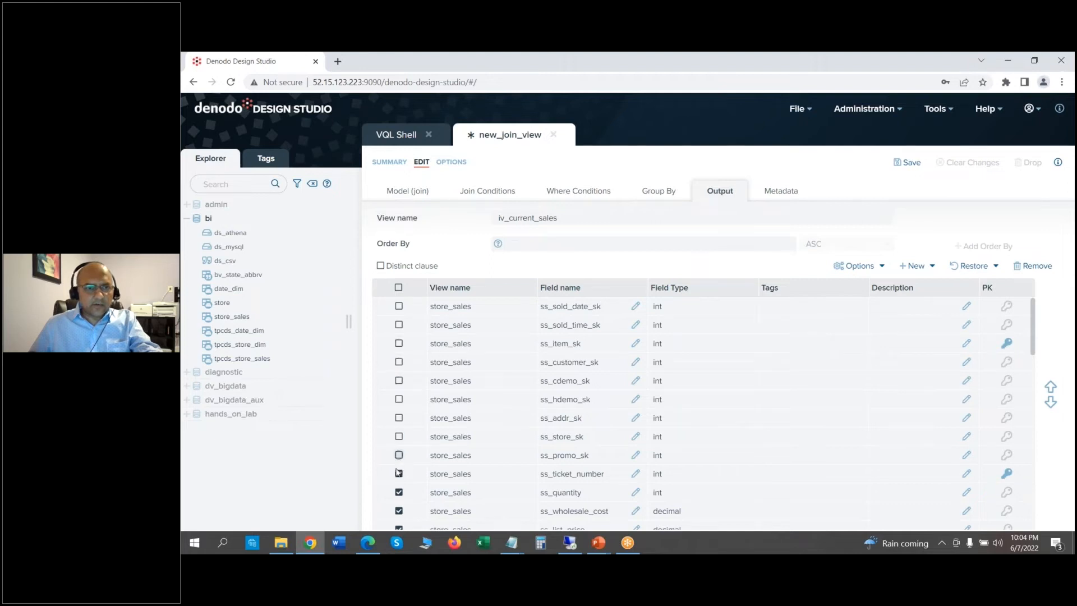
click(399, 475)
click(399, 492)
click(399, 511)
scroll(1031, 362, down, 2)
scroll(1031, 365, down, 3)
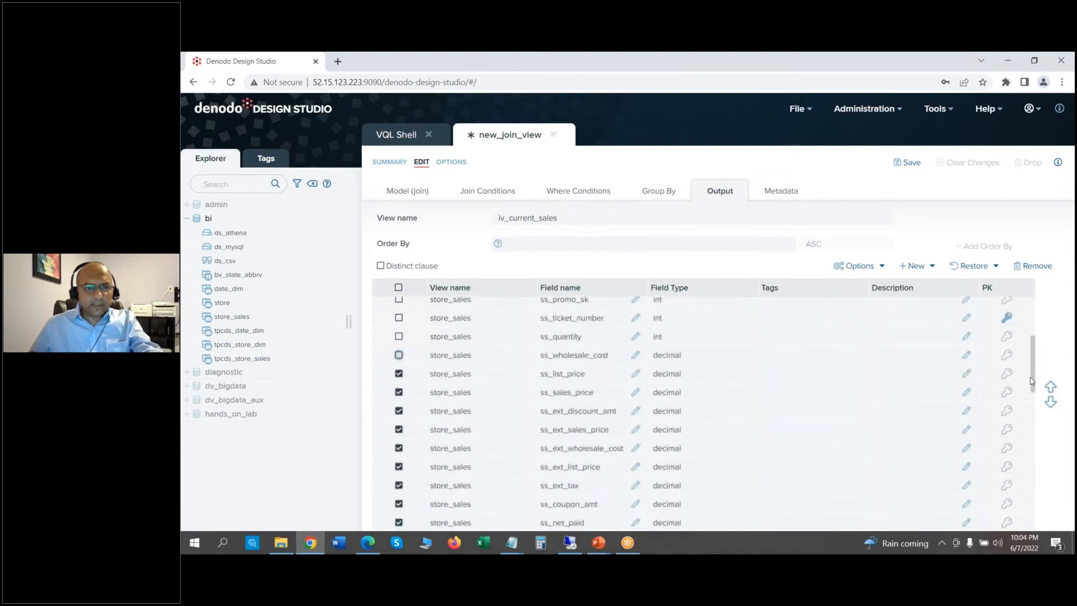
click(399, 357)
click(399, 375)
click(399, 394)
click(399, 430)
click(399, 449)
click(399, 468)
click(399, 486)
click(399, 505)
scroll(1034, 386, down, 3)
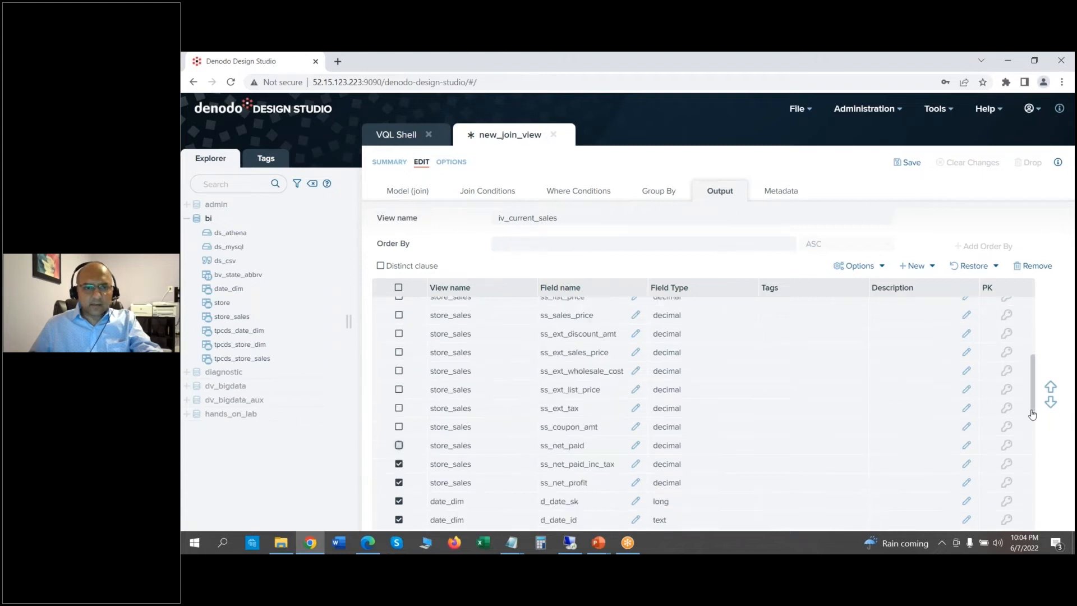
click(399, 394)
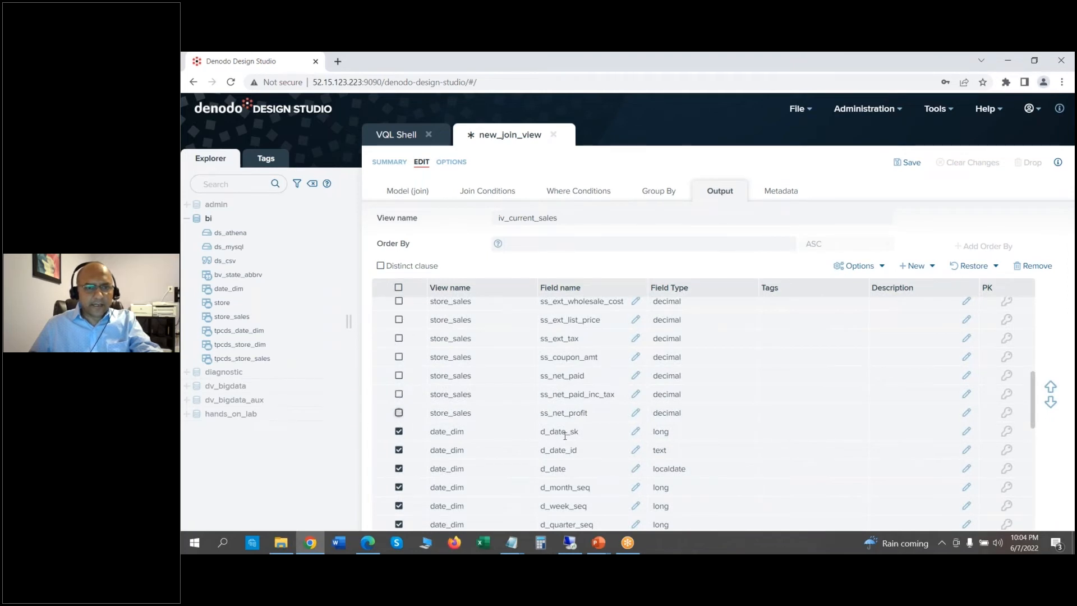
click(399, 432)
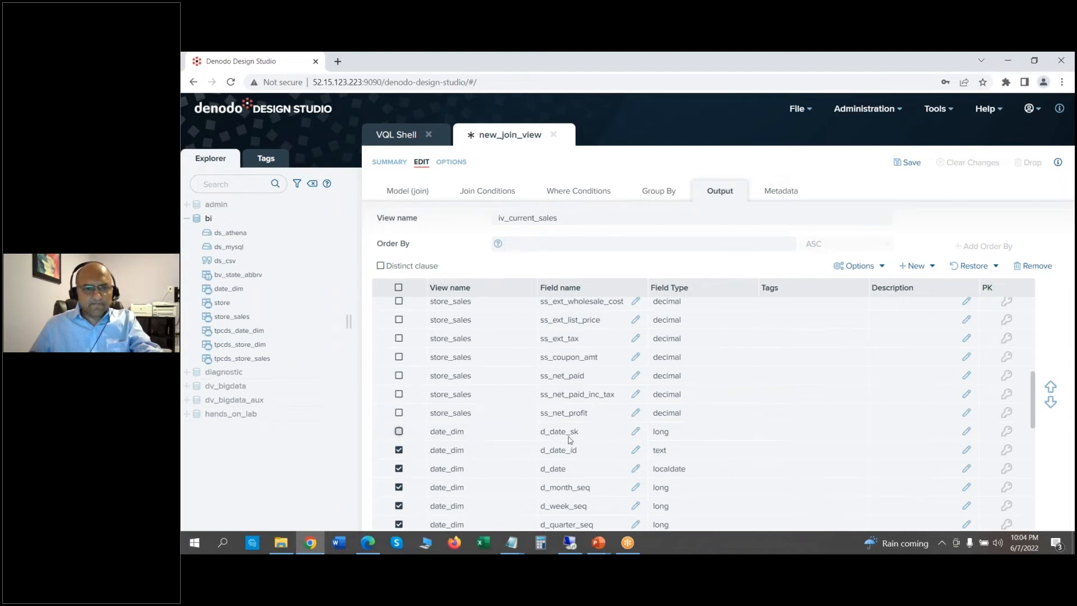
click(1034, 266)
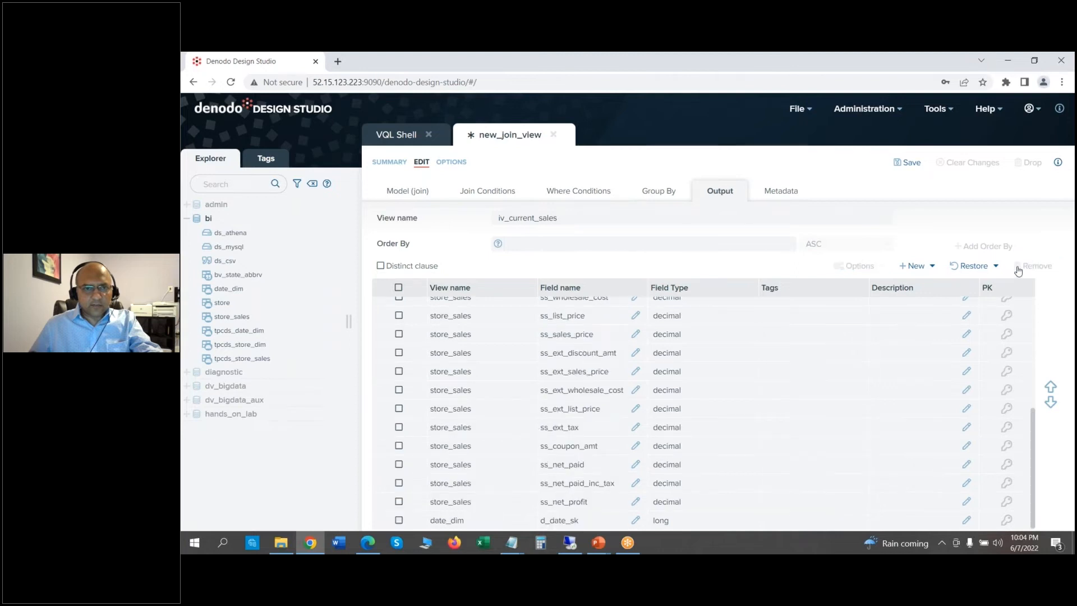
- Save the iv_current_sales view, execute it to check its rows, and close it
click(908, 162)
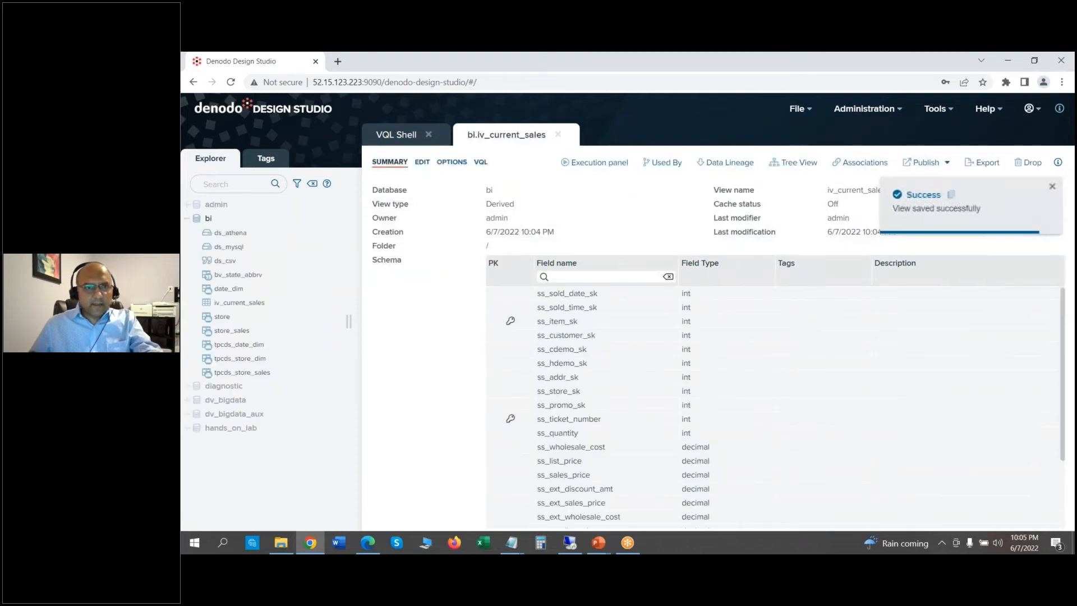
click(595, 168)
click(957, 379)
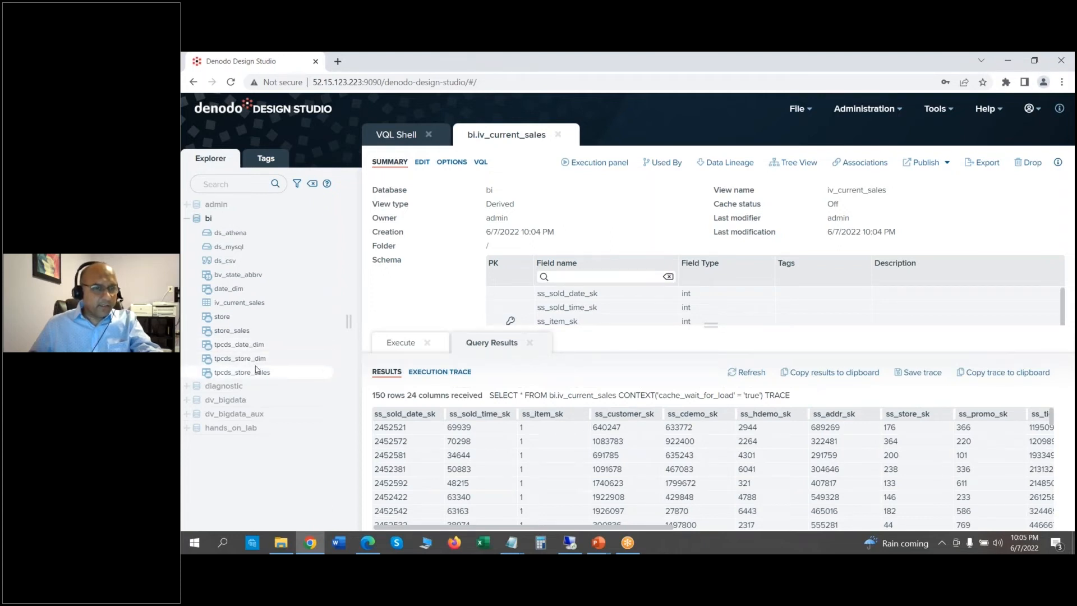
click(559, 136)
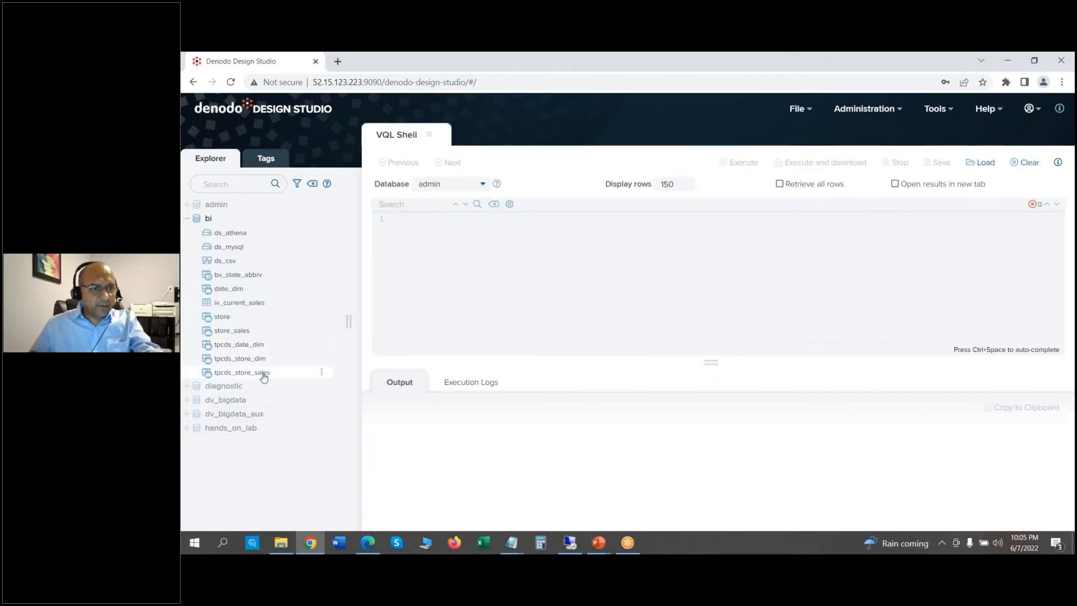
- Start a new join view from tpcds_store_sales, add tpcds_date_dim and join them on ss_sold_date_sk = d_date_sk
click(322, 372)
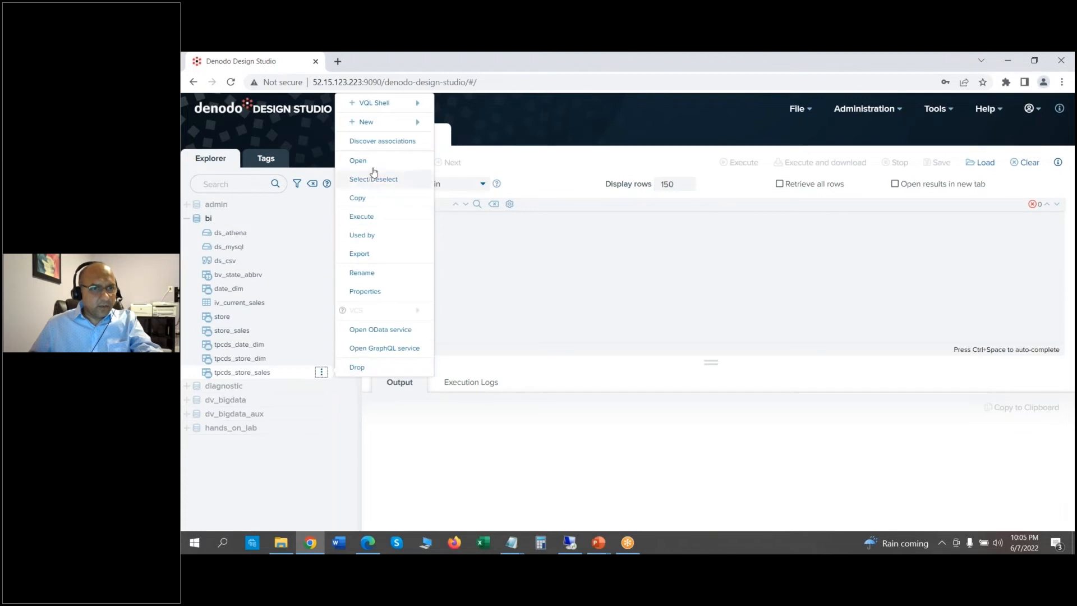
mouse_move(401, 122)
click(482, 121)
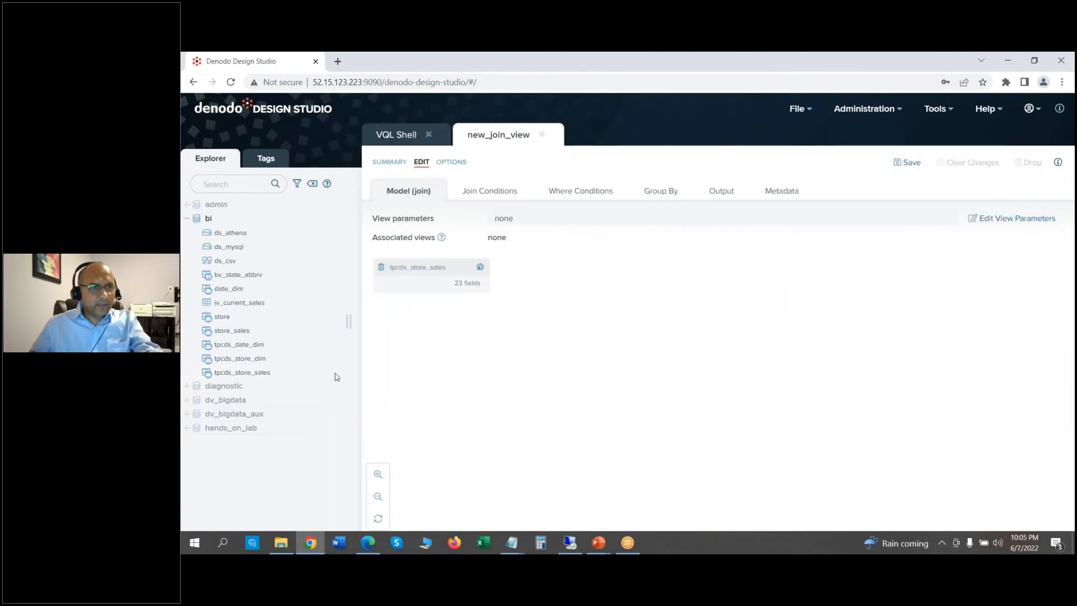
drag(261, 349, 621, 342)
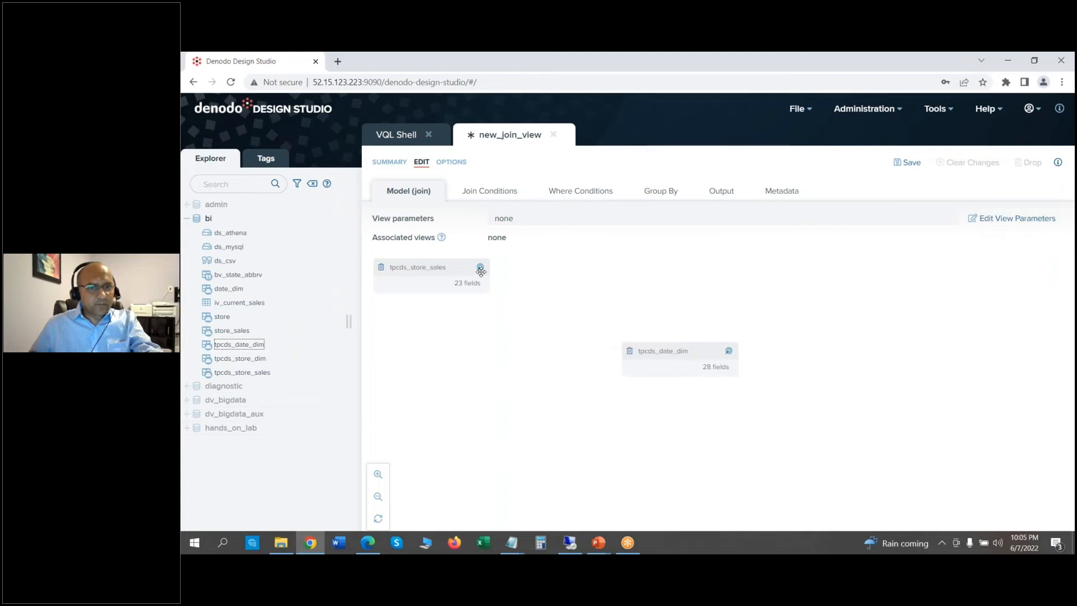
drag(481, 270, 627, 355)
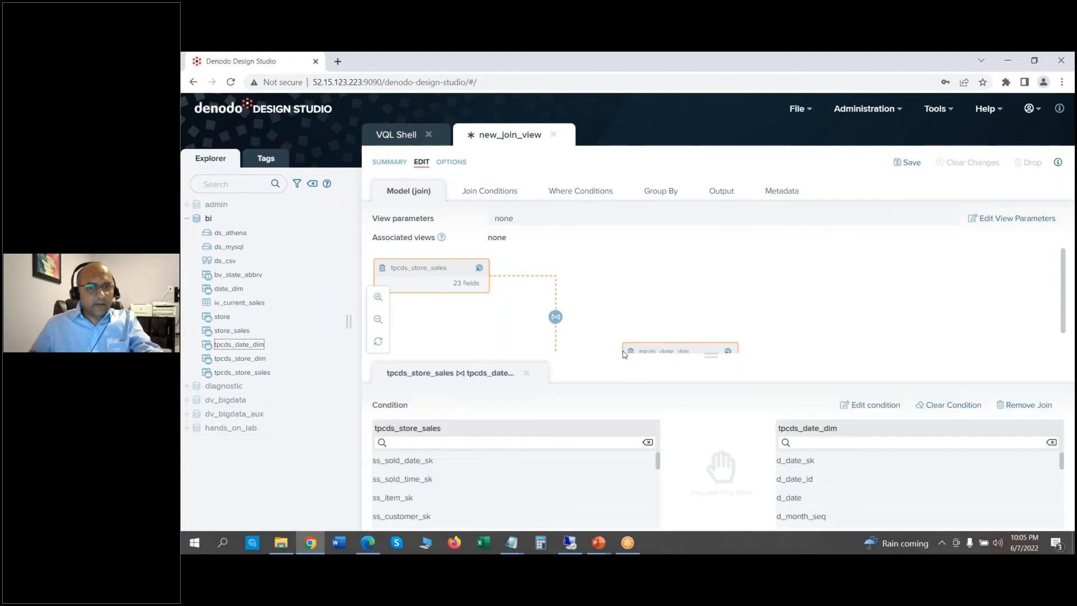
drag(412, 461, 806, 459)
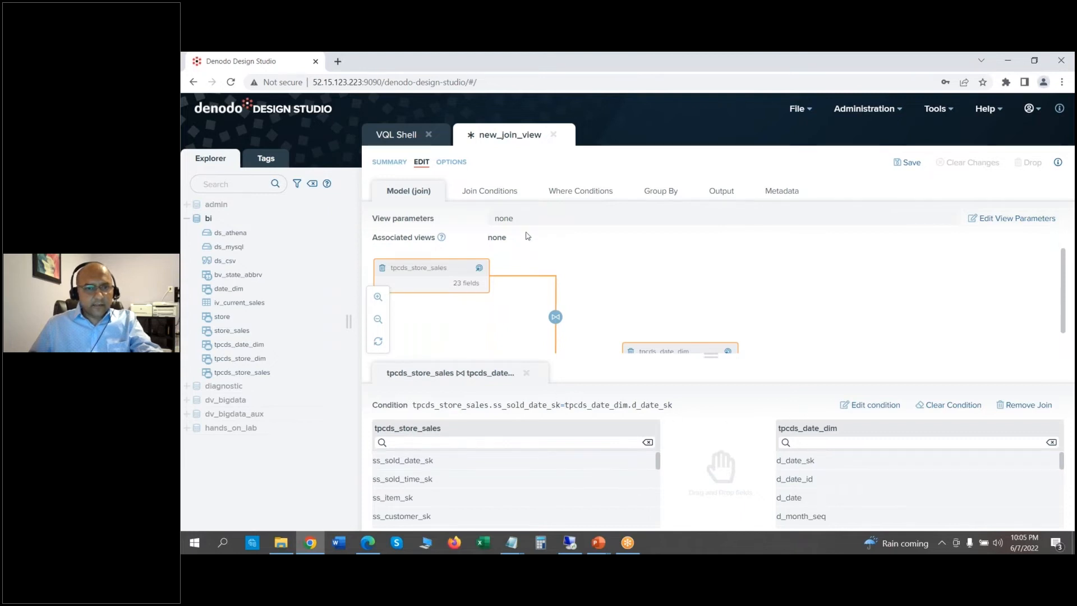
- Add the where condition tpcds_date_dim.d_year < 2002 to the new join view
click(482, 196)
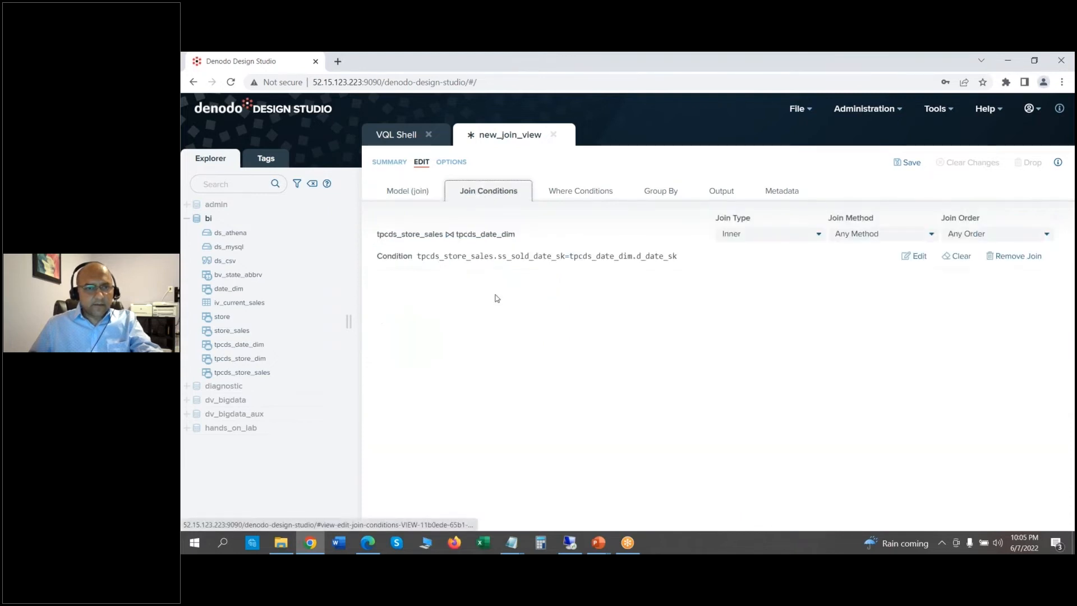
click(589, 197)
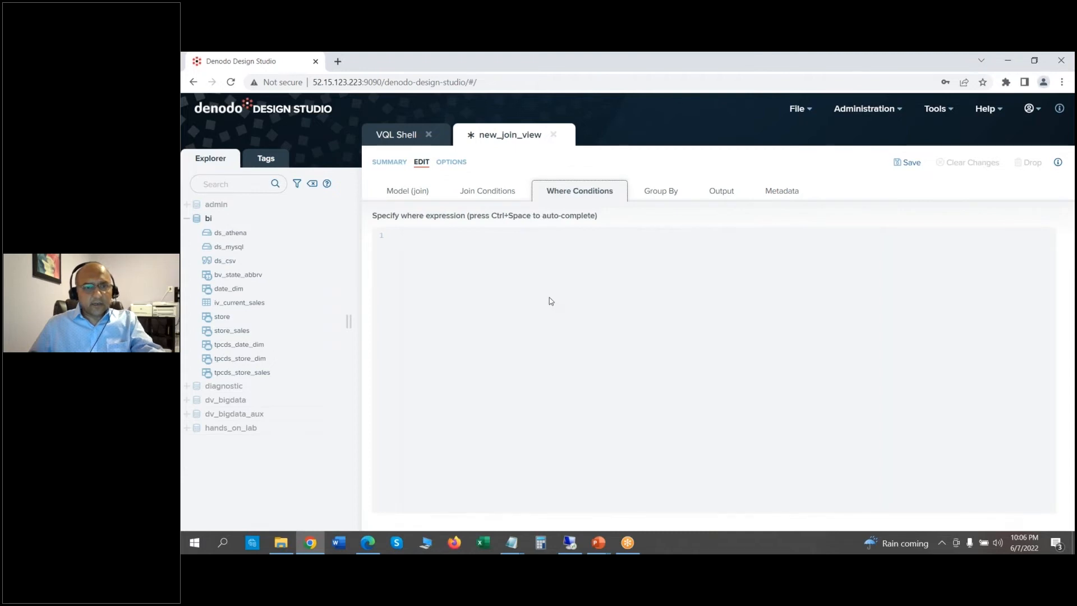
click(565, 269)
key(ctrl+space)
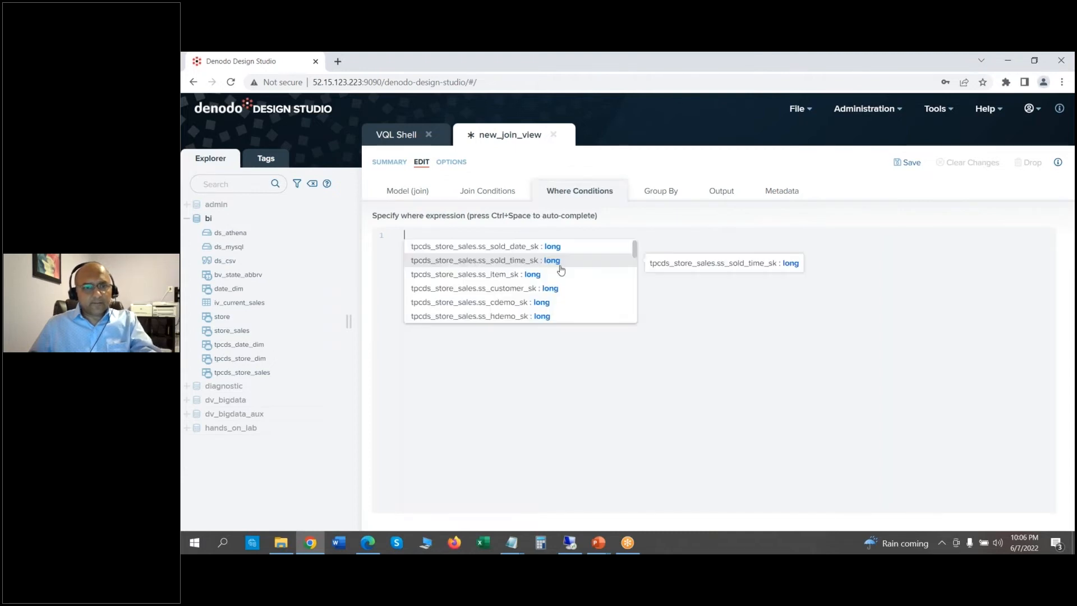
text(year)
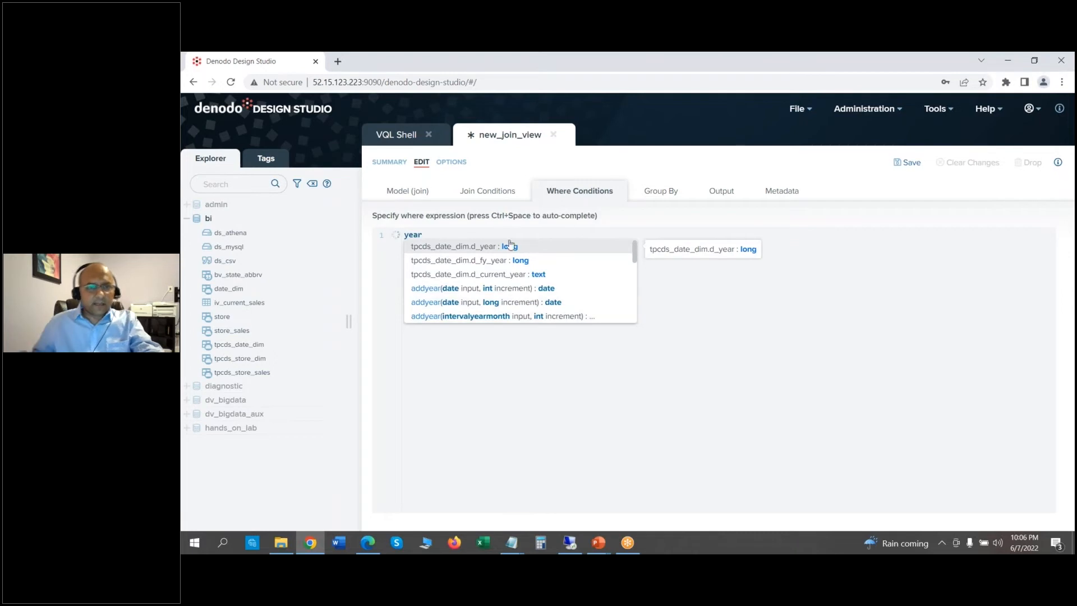
click(494, 247)
text(< 2002)
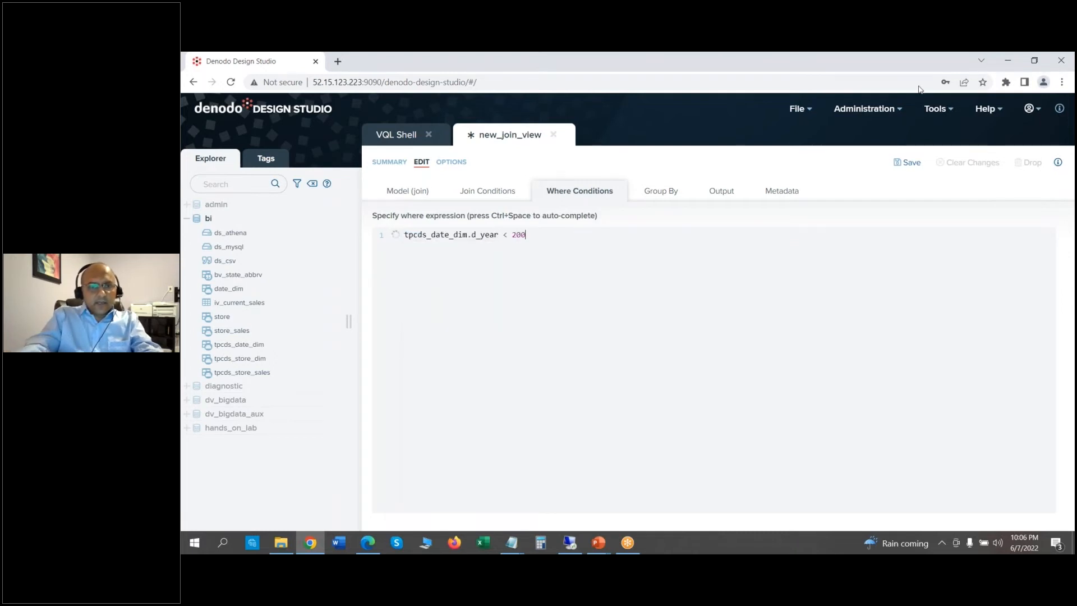
- Mark ss_item_sk and ss_ticket_number as the primary key fields in the join view's output
click(724, 192)
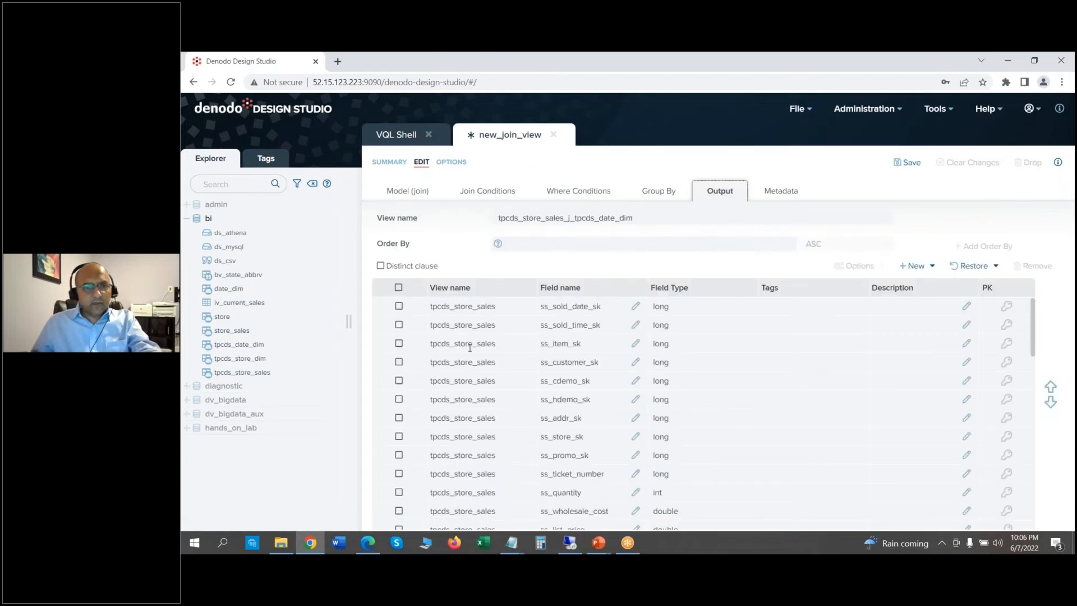
click(1007, 344)
drag(1035, 338, 1041, 366)
click(1008, 359)
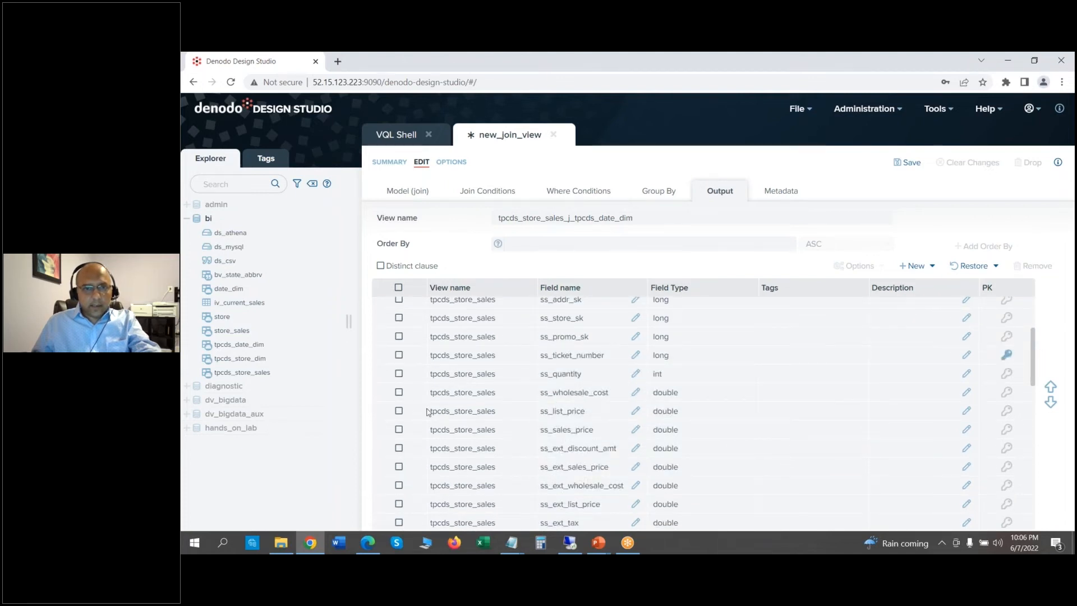
- Remove all tpcds_date_dim fields except d_date_sk from the output, keeping every tpcds_store_sales field, and name the view iv_historical_sales
click(398, 288)
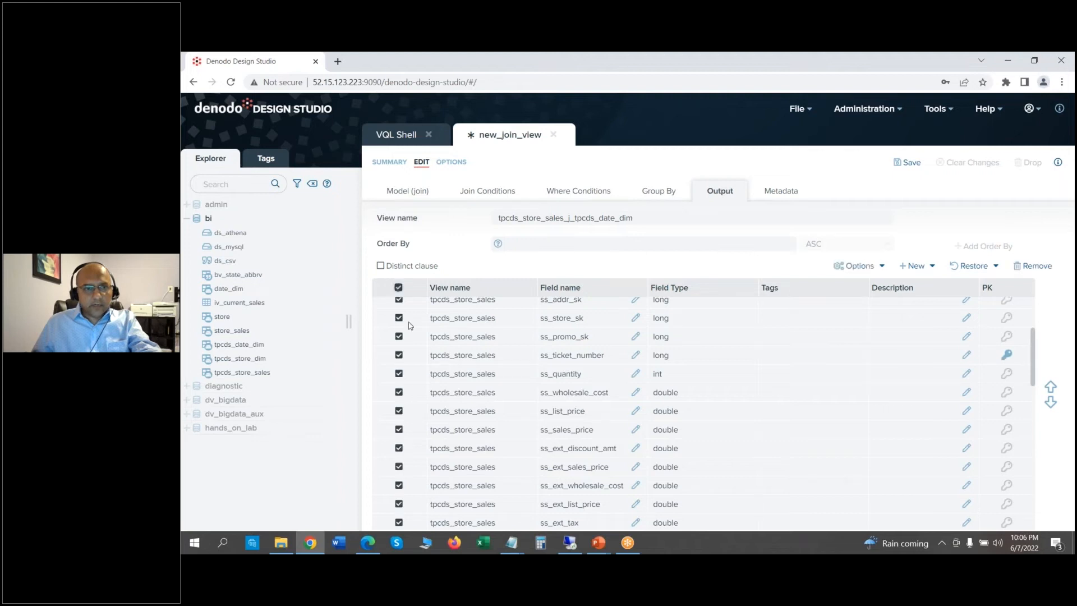
click(399, 318)
click(399, 336)
click(398, 355)
click(399, 374)
click(399, 392)
click(399, 411)
click(399, 429)
click(399, 449)
click(399, 466)
click(399, 485)
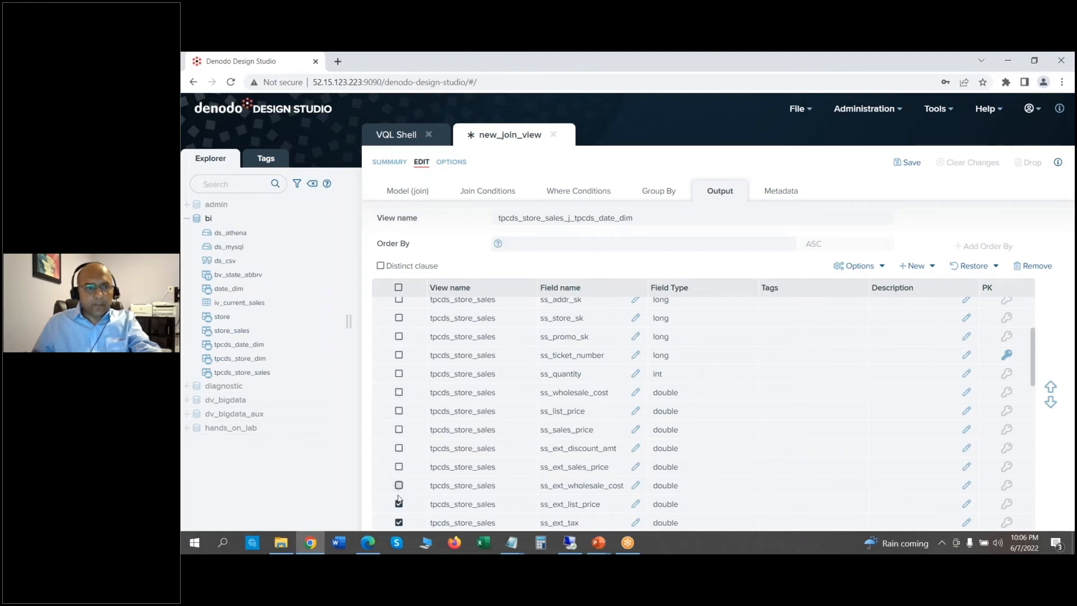
click(399, 504)
click(399, 523)
scroll(1042, 302, up, 3)
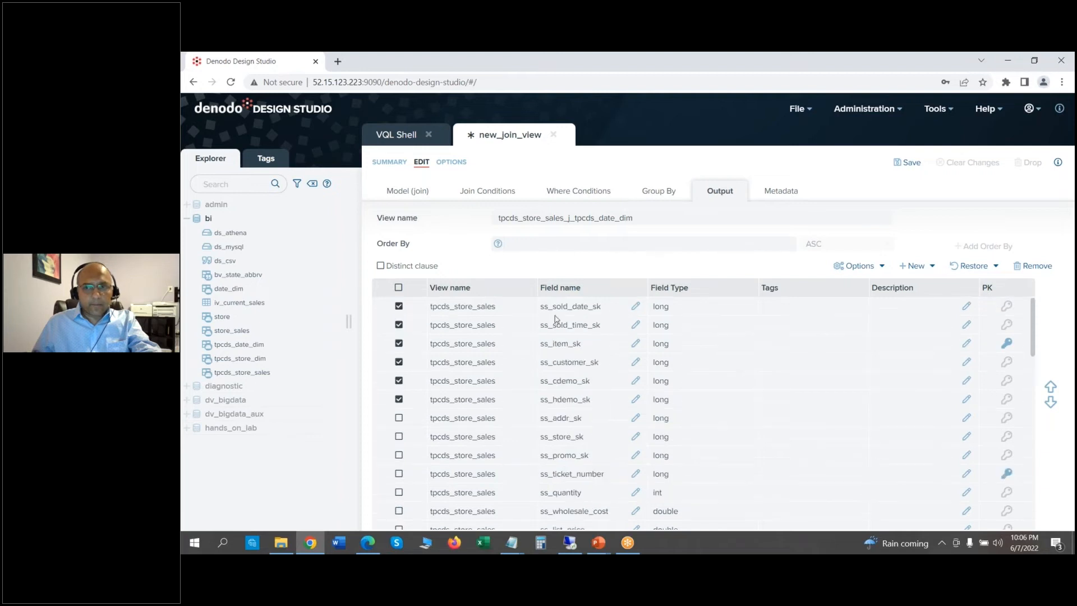
click(399, 307)
click(400, 326)
click(400, 344)
click(400, 362)
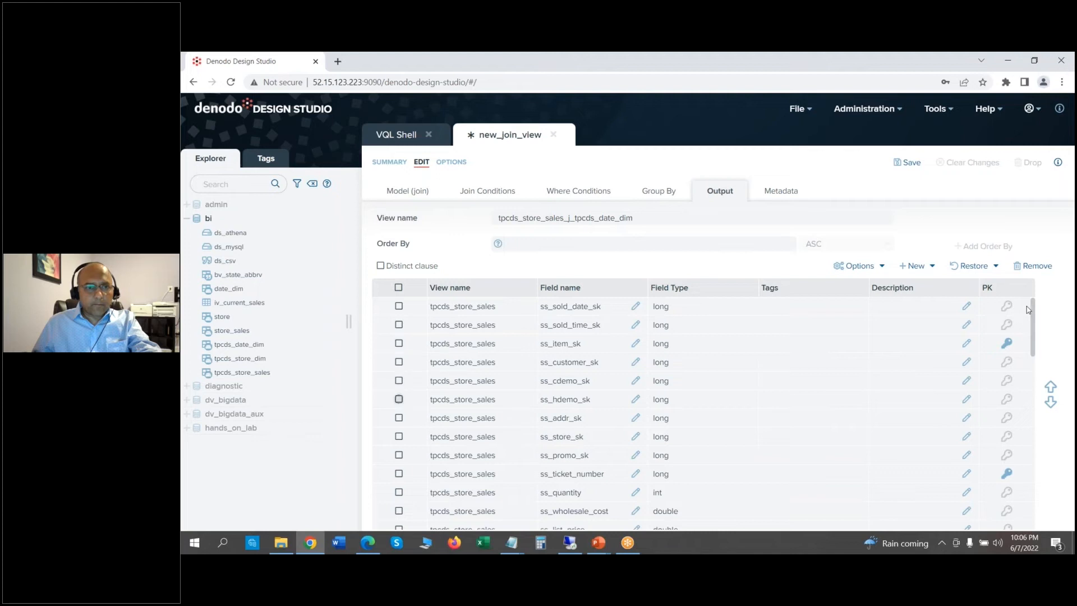
drag(1033, 320, 1033, 389)
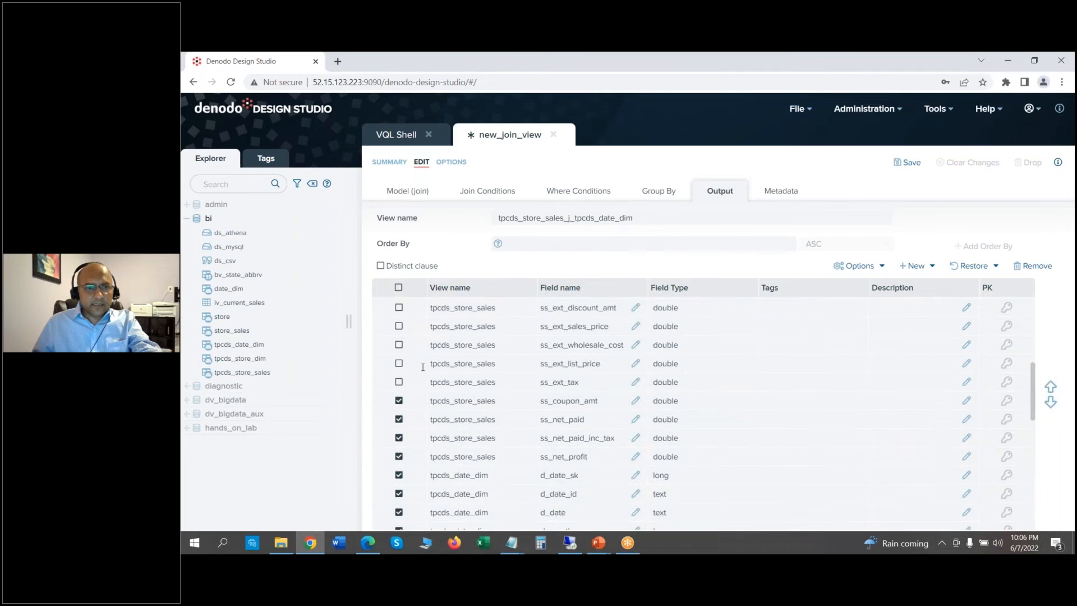
click(398, 401)
click(399, 419)
click(399, 438)
click(399, 457)
click(399, 475)
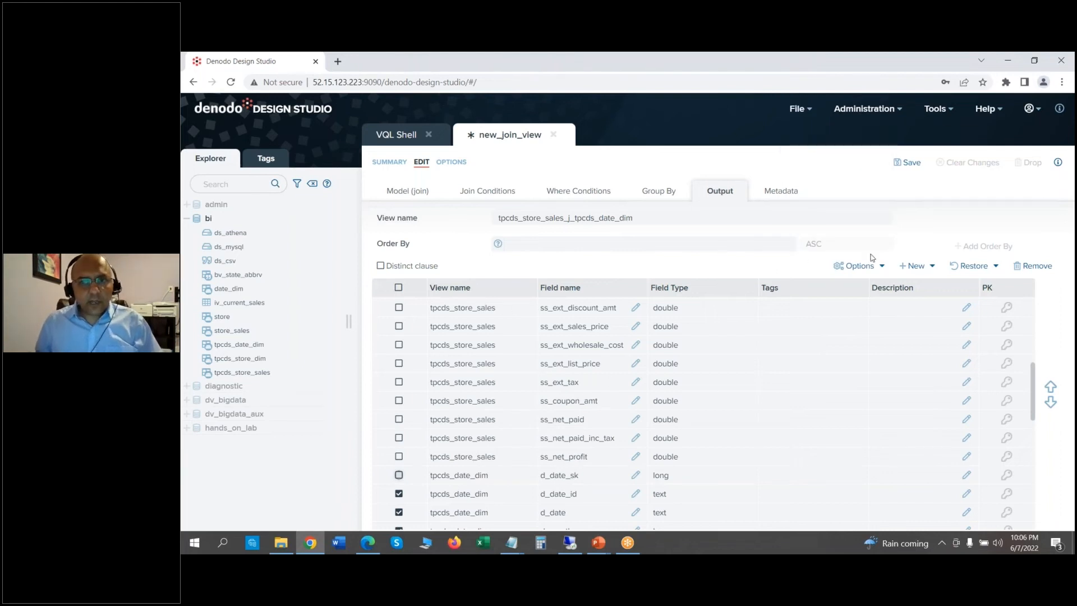
drag(648, 223, 497, 218)
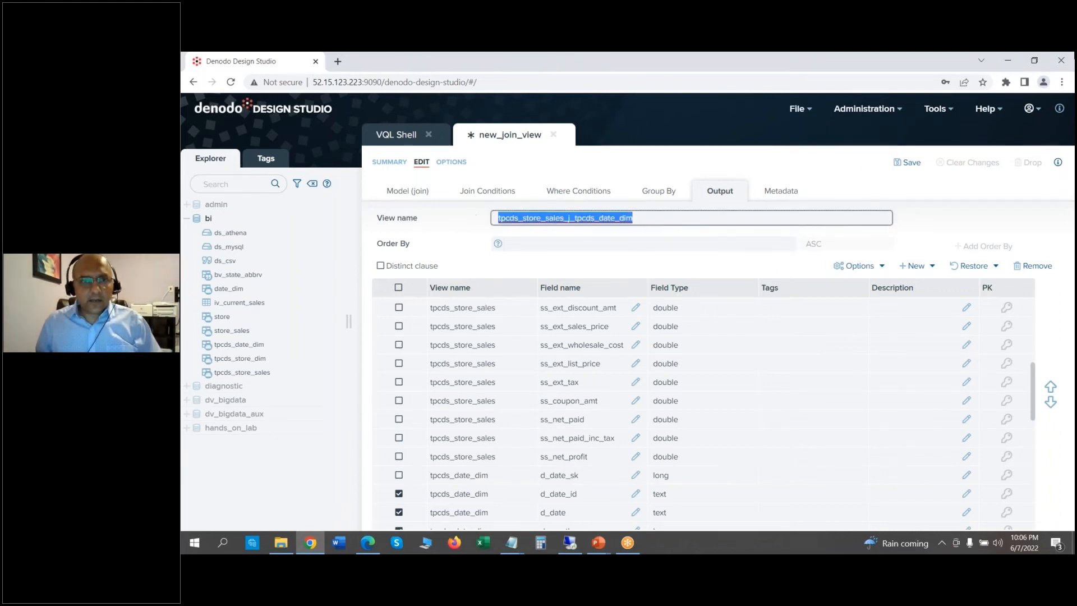
key(BackSpace)
text(iv_historical)
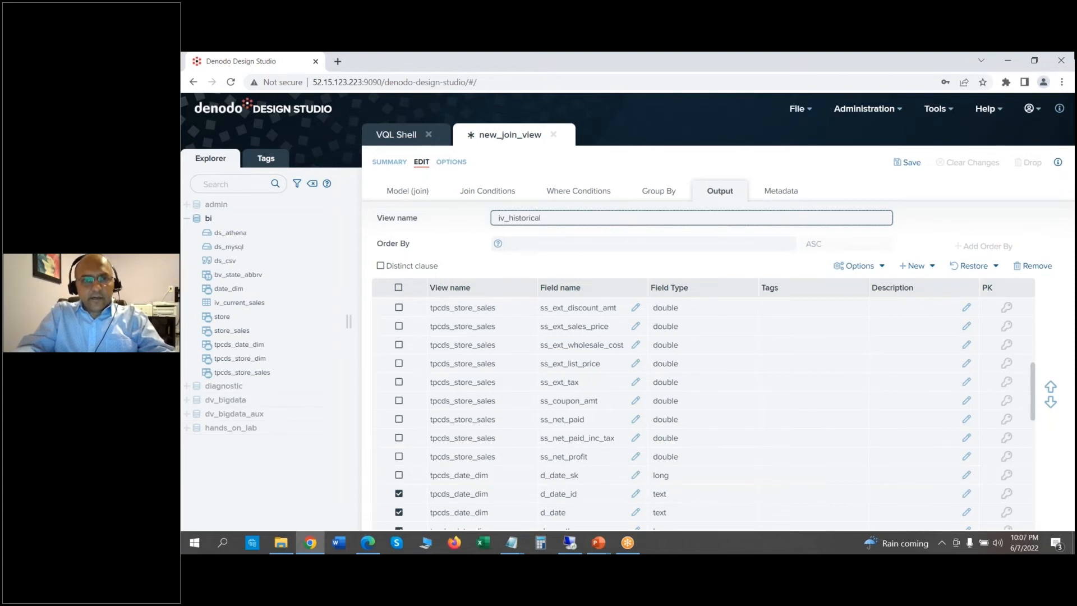
text(_sales)
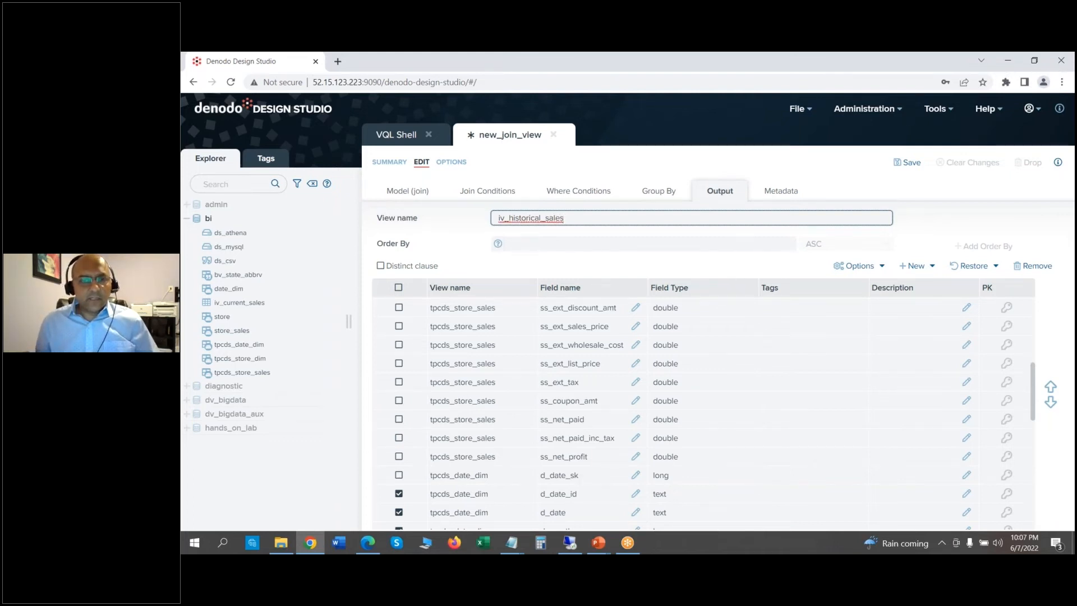
drag(1036, 377, 1035, 397)
click(1036, 272)
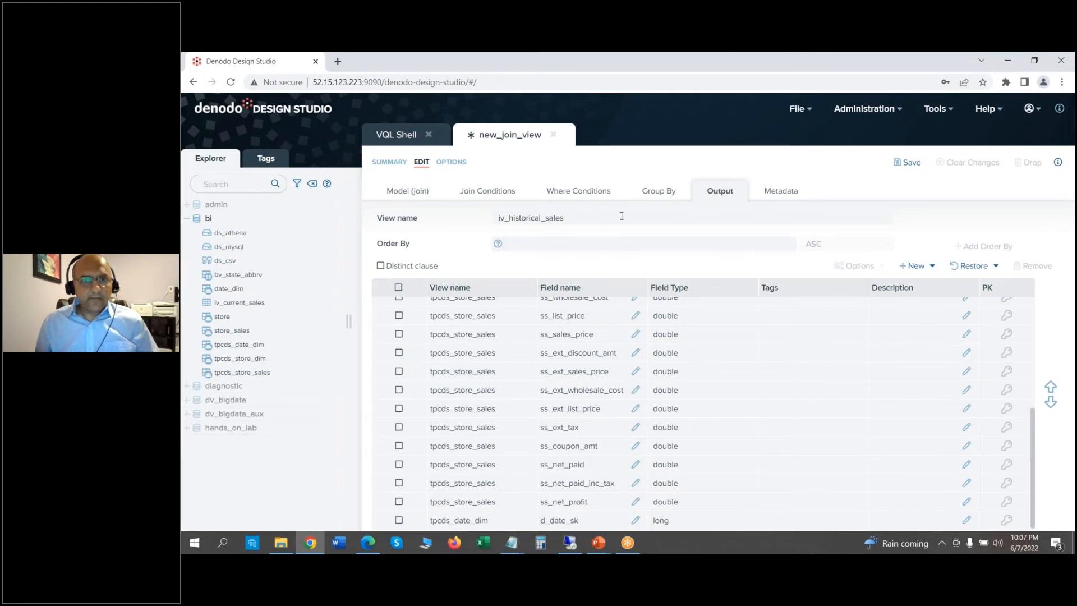
- Save the iv_historical_sales view and execute it with the default 150-row limit to check its rows
click(908, 162)
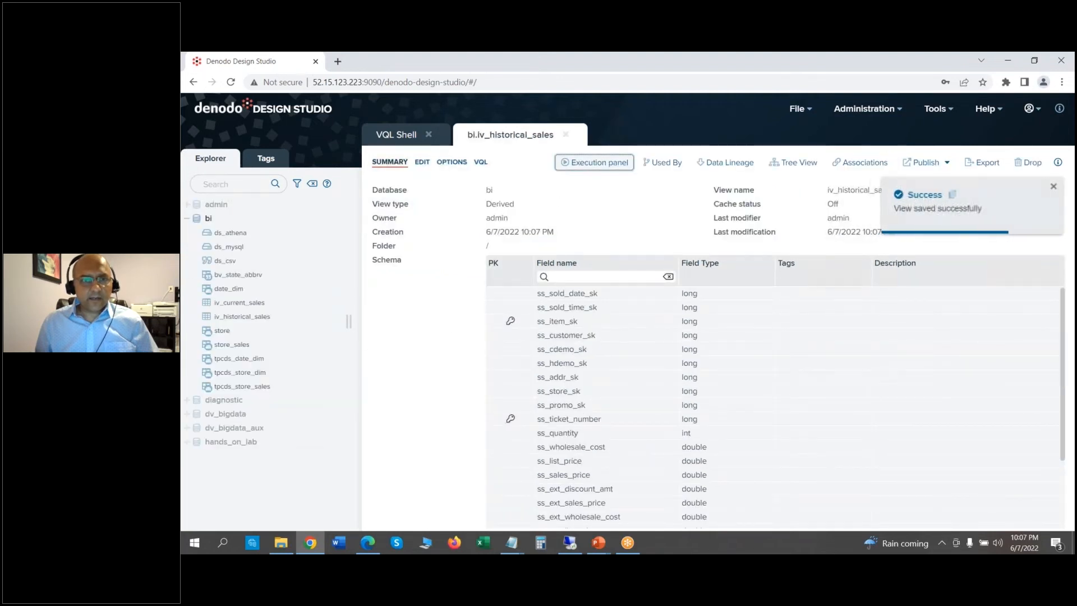
click(599, 165)
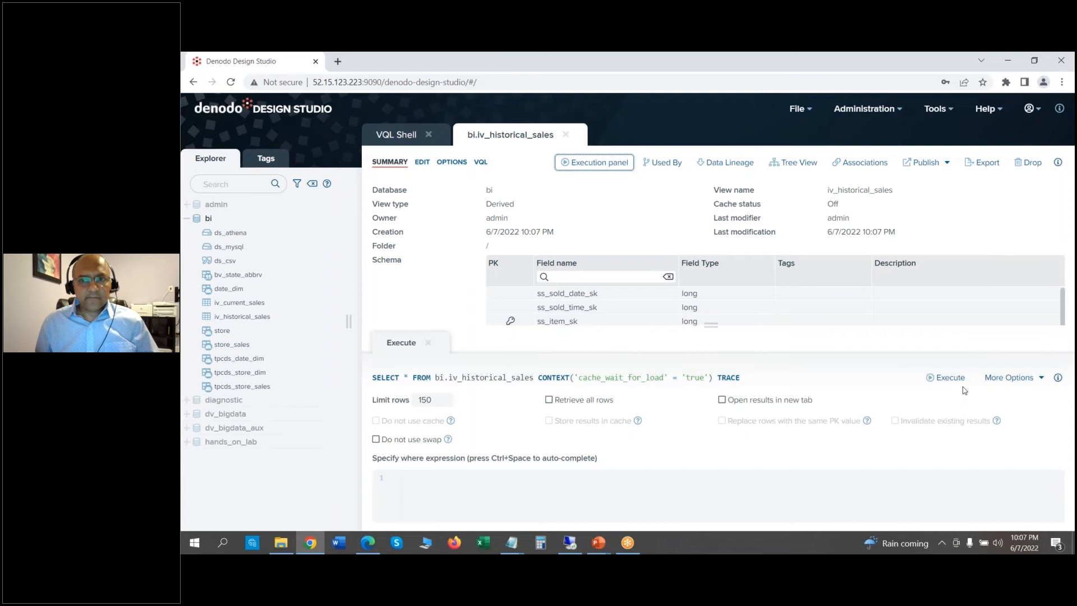
click(948, 377)
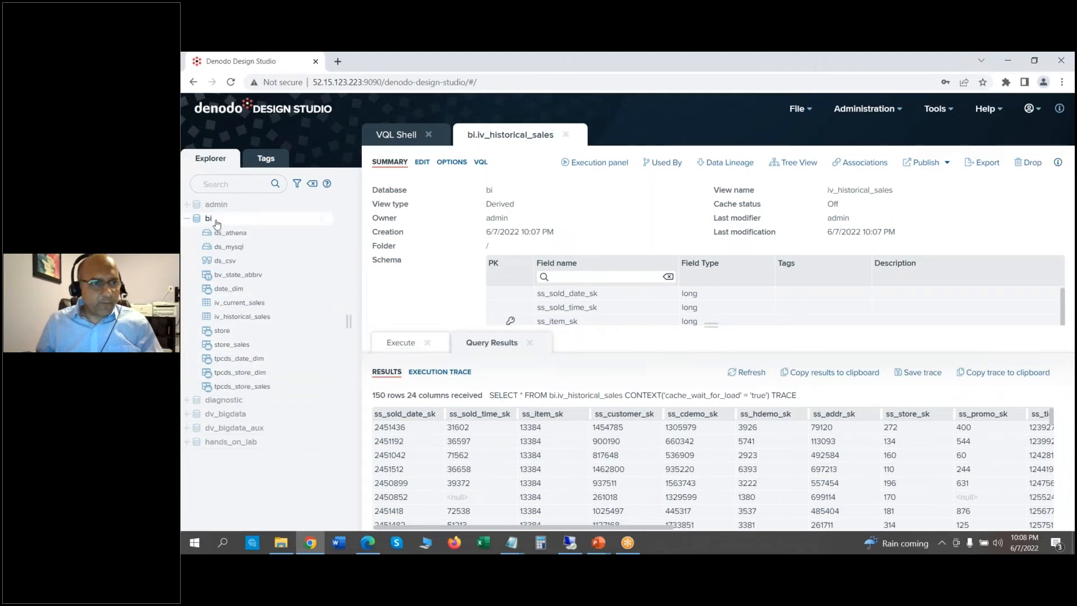
- Create a new folder named BV_folder in the bi database
click(322, 218)
mouse_move(370, 245)
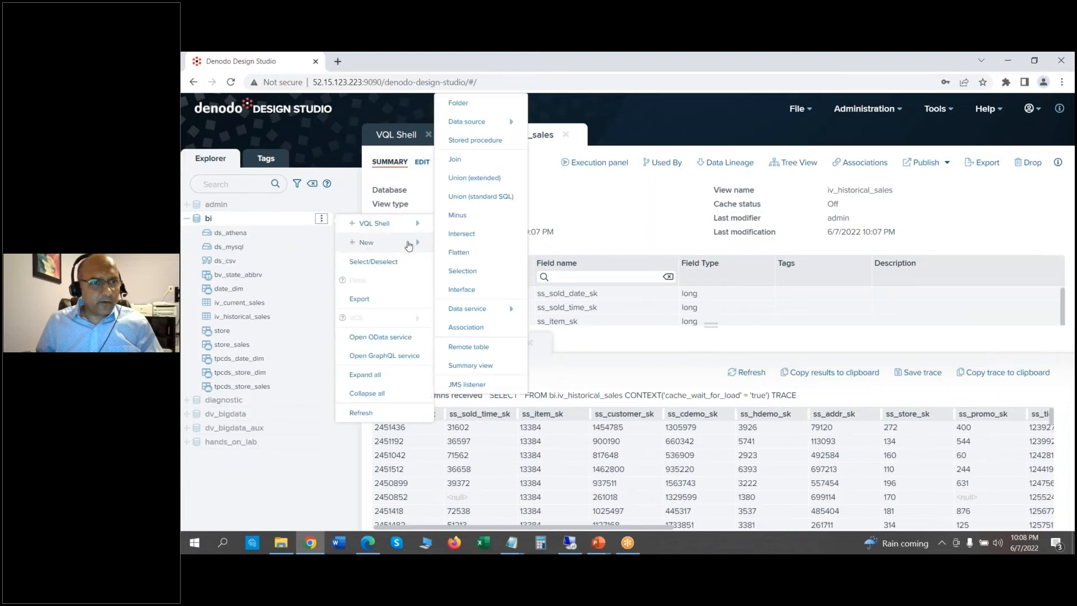
click(471, 104)
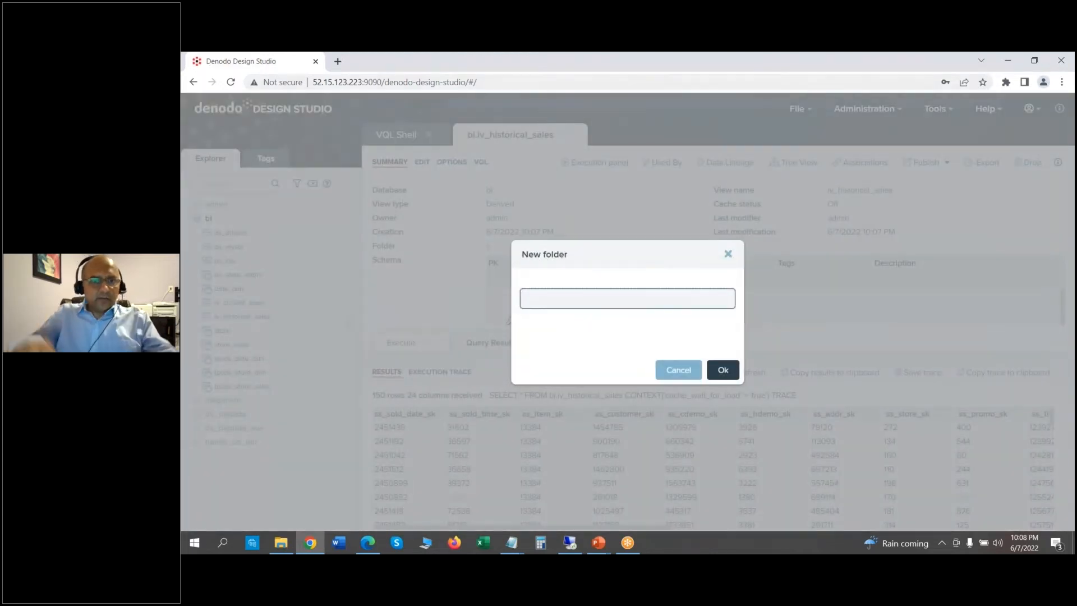
text(BV)
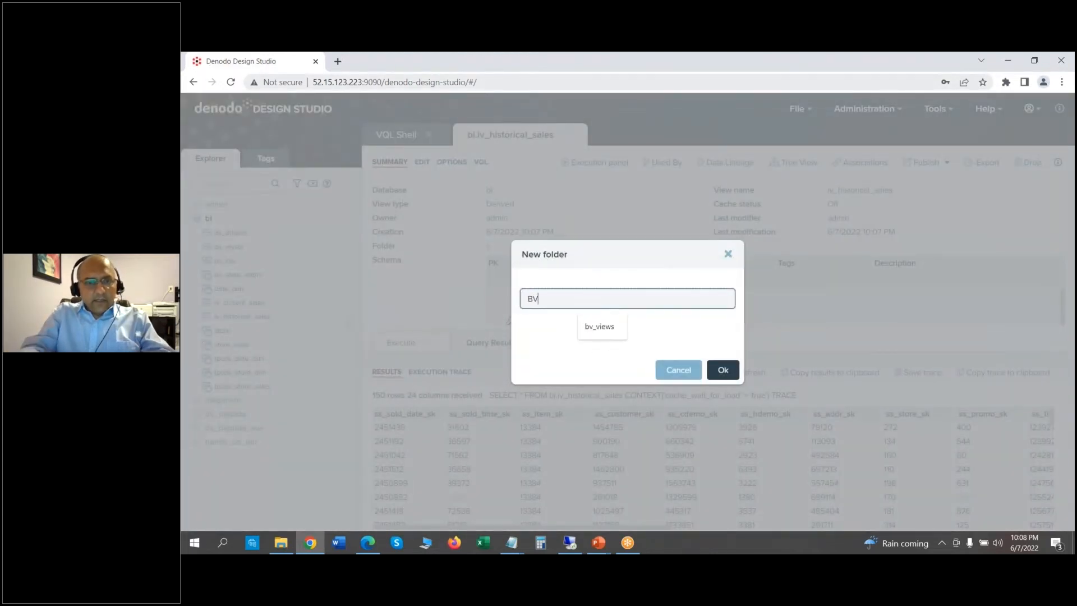
text(_folder)
click(723, 369)
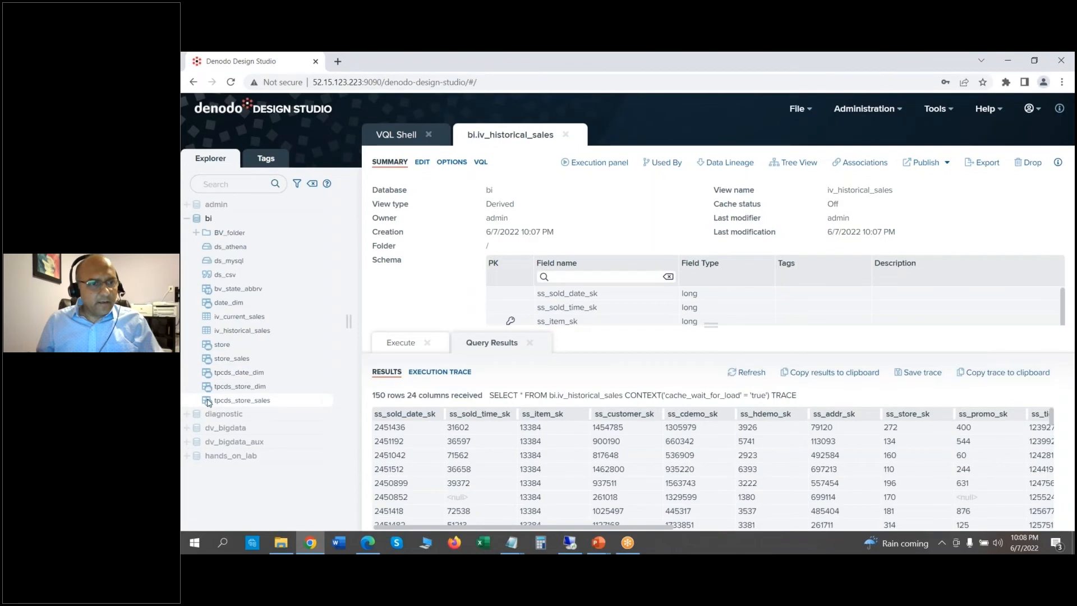
- Move bv_state_abbrv, date_dim, store, store_sales, tpcds_date_dim, tpcds_store_dim and tpcds_store_sales into BV_folder
click(237, 402)
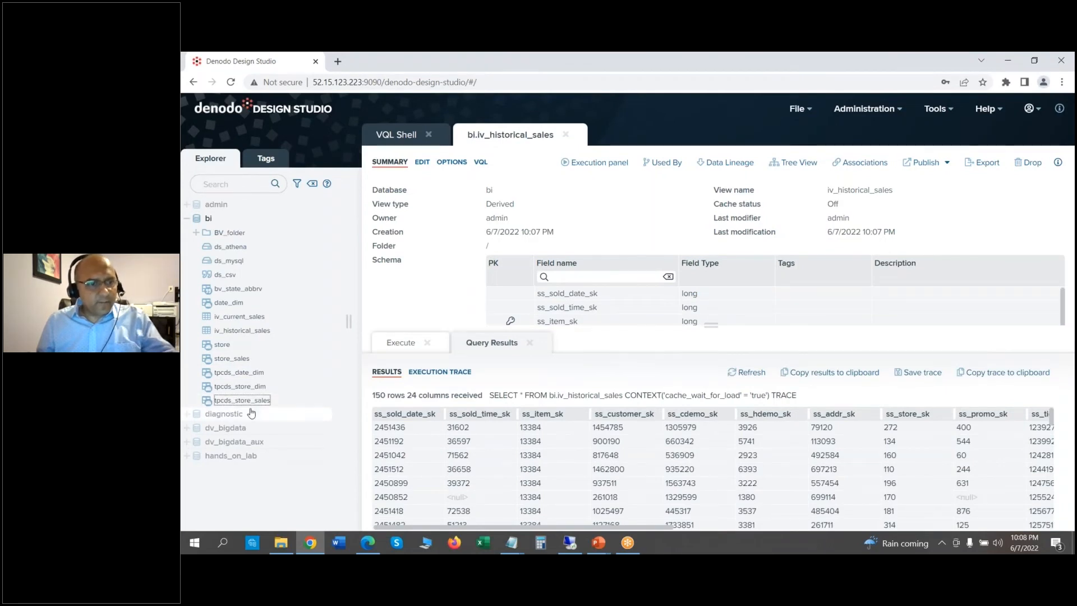
ctrl+click(244, 386)
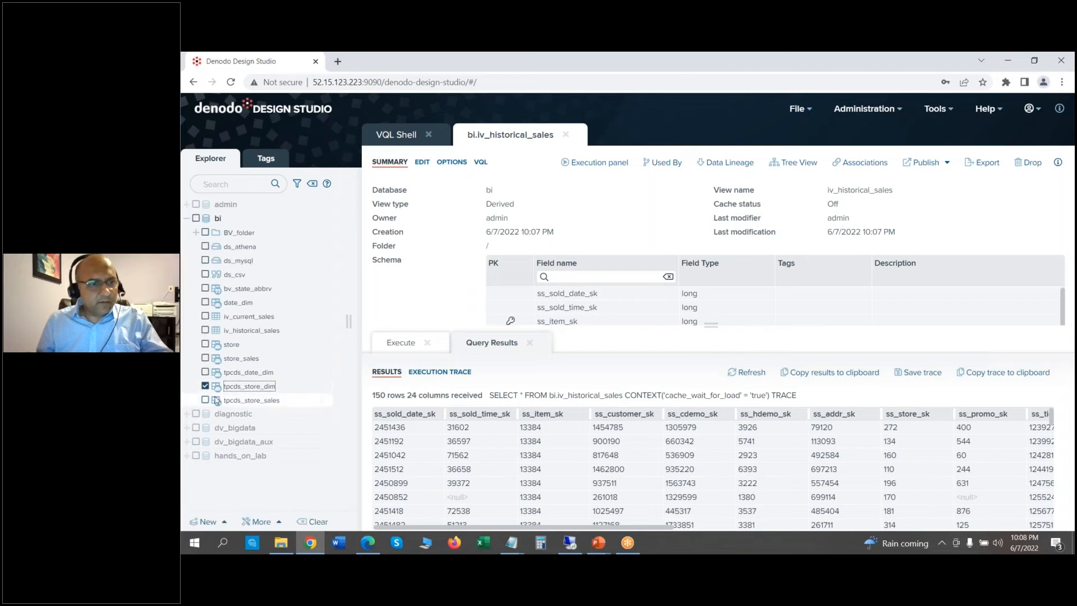
click(205, 400)
click(205, 372)
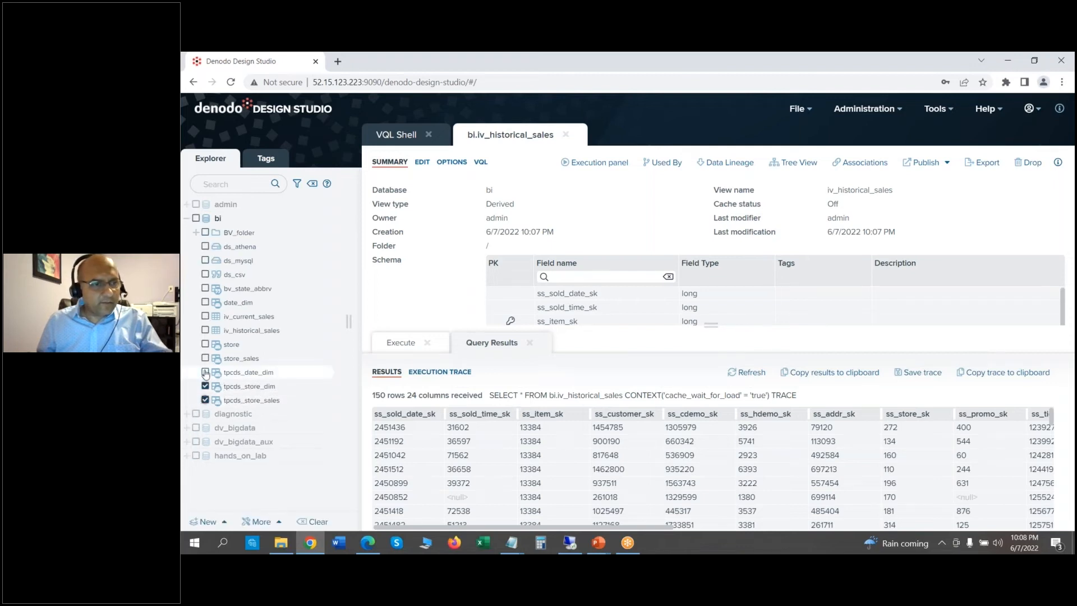
click(205, 358)
click(206, 302)
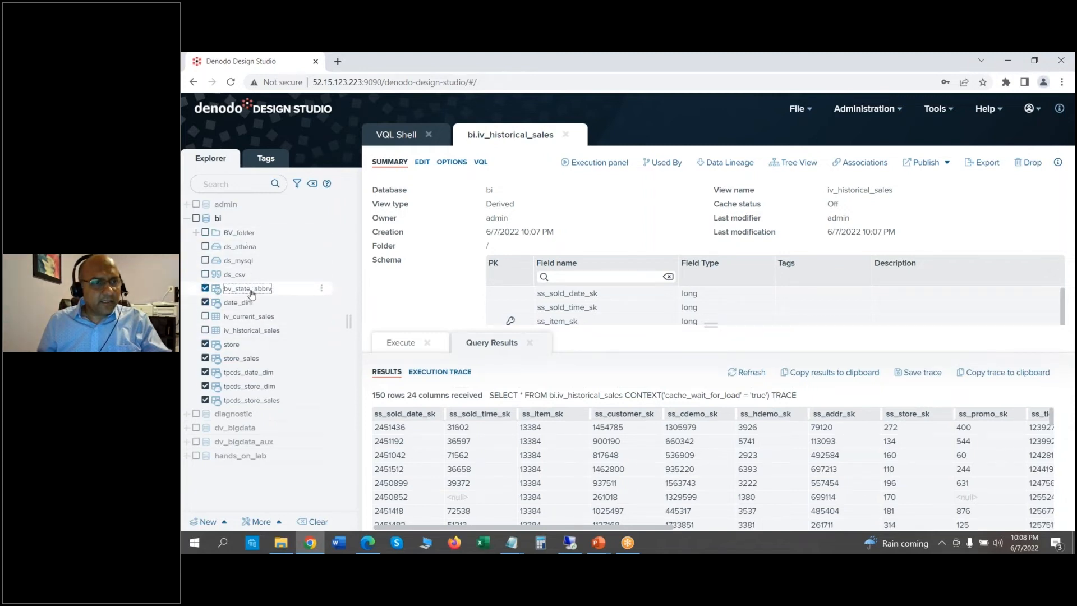
click(244, 233)
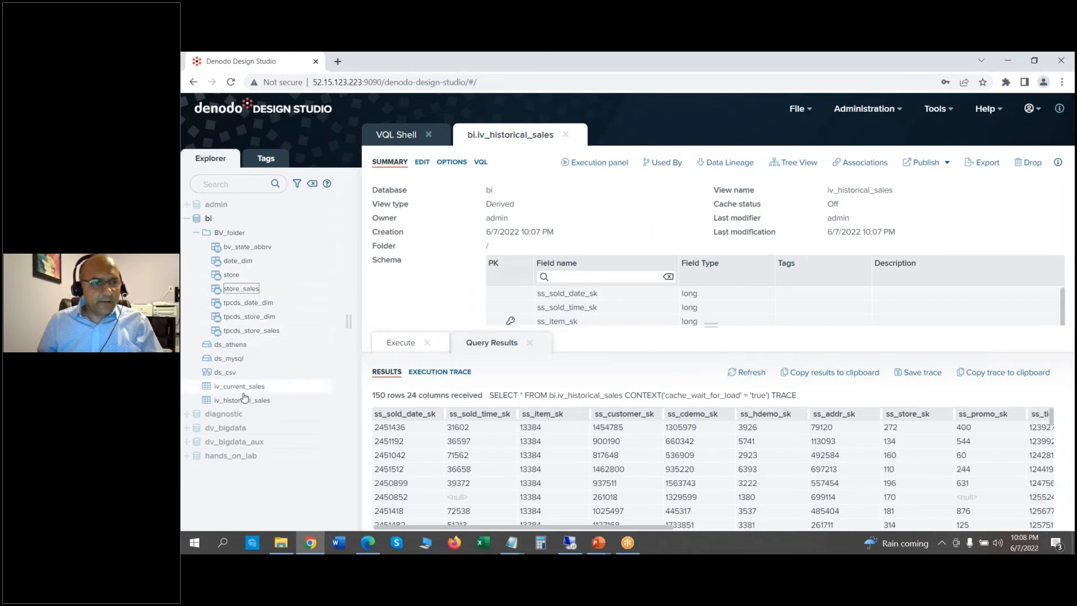
- Start a new extended union view from iv_current_sales and add iv_historical_sales to it
mouse_move(321, 392)
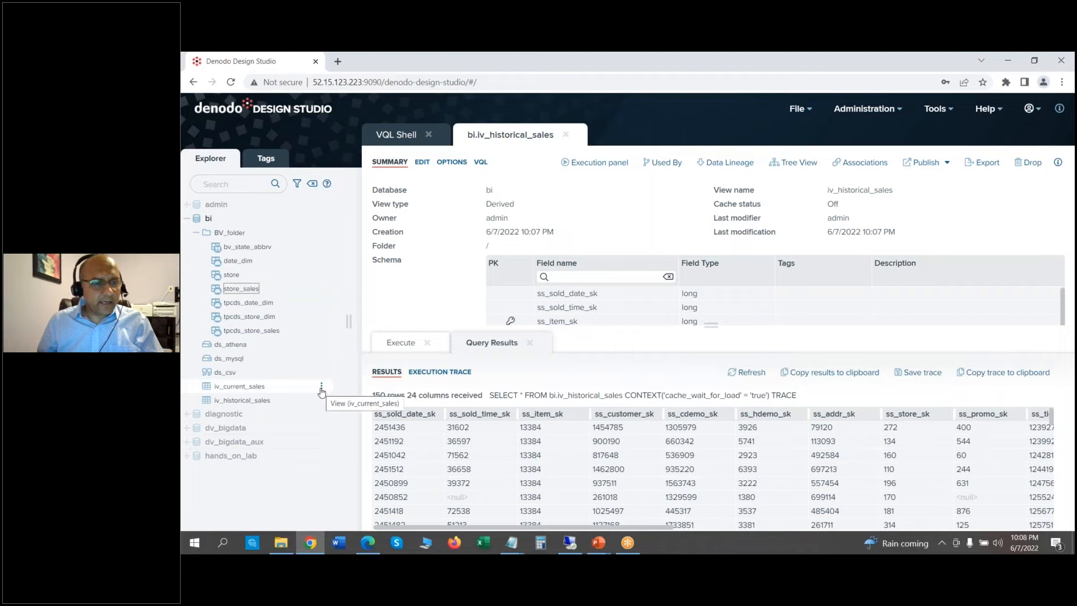
click(320, 388)
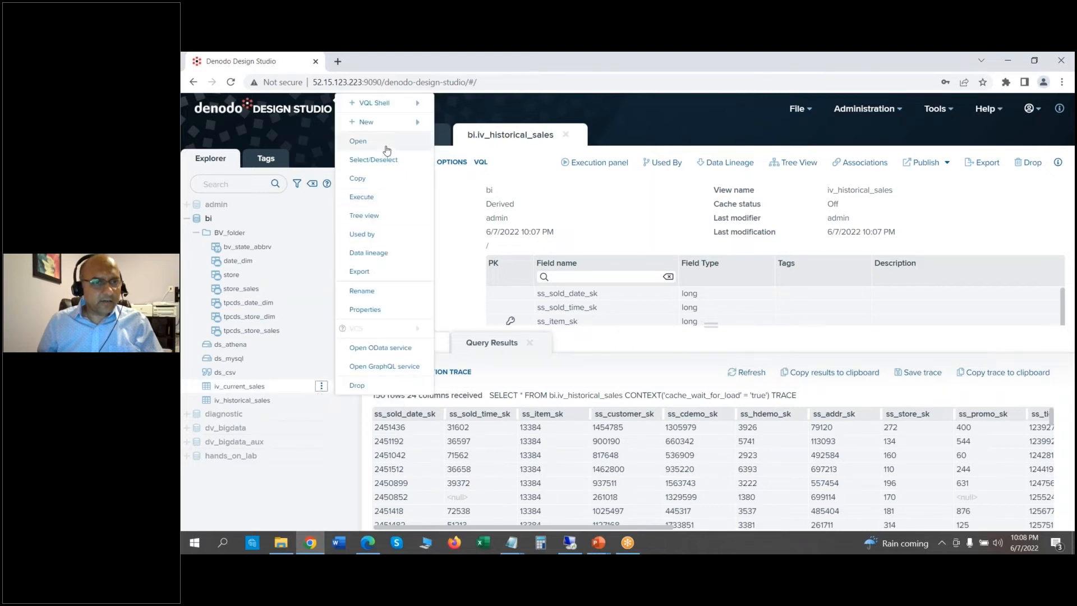
mouse_move(407, 124)
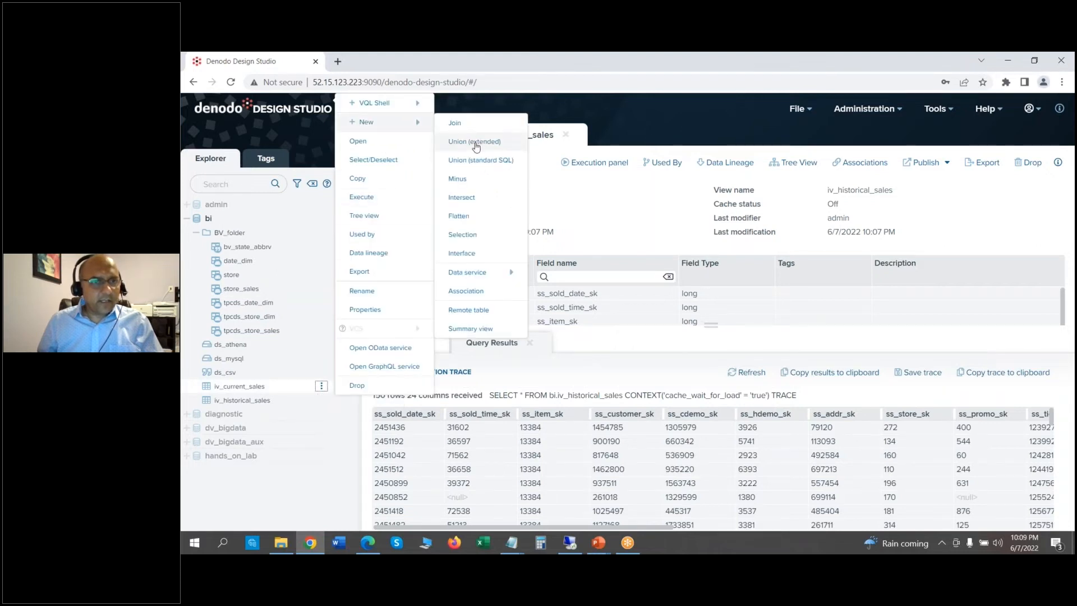
click(477, 147)
drag(242, 400, 541, 290)
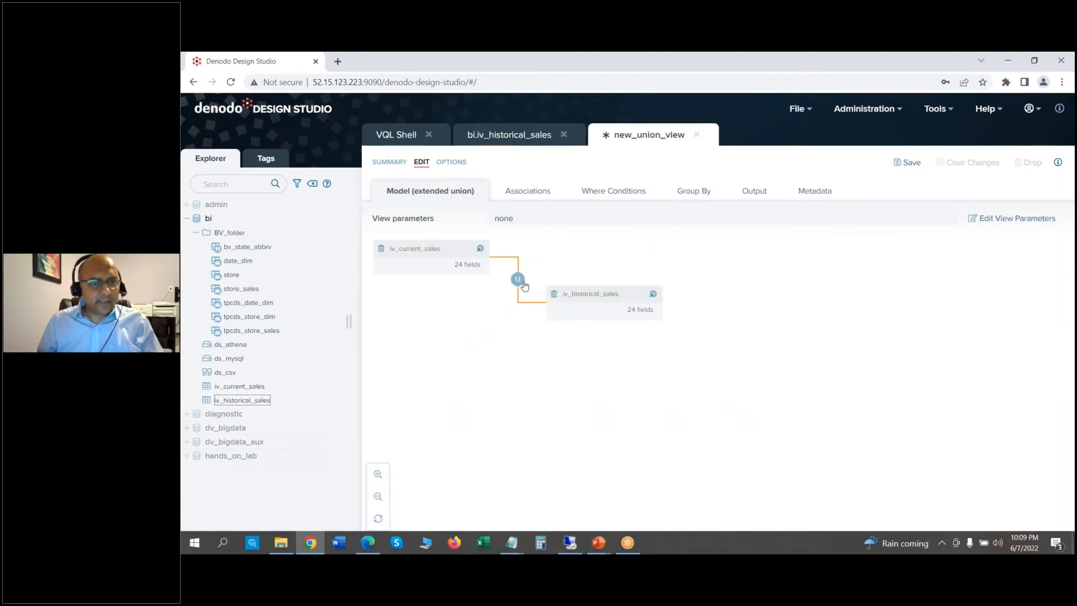
- Name the extended union view total_store_sales and save it
click(553, 194)
click(602, 194)
click(689, 192)
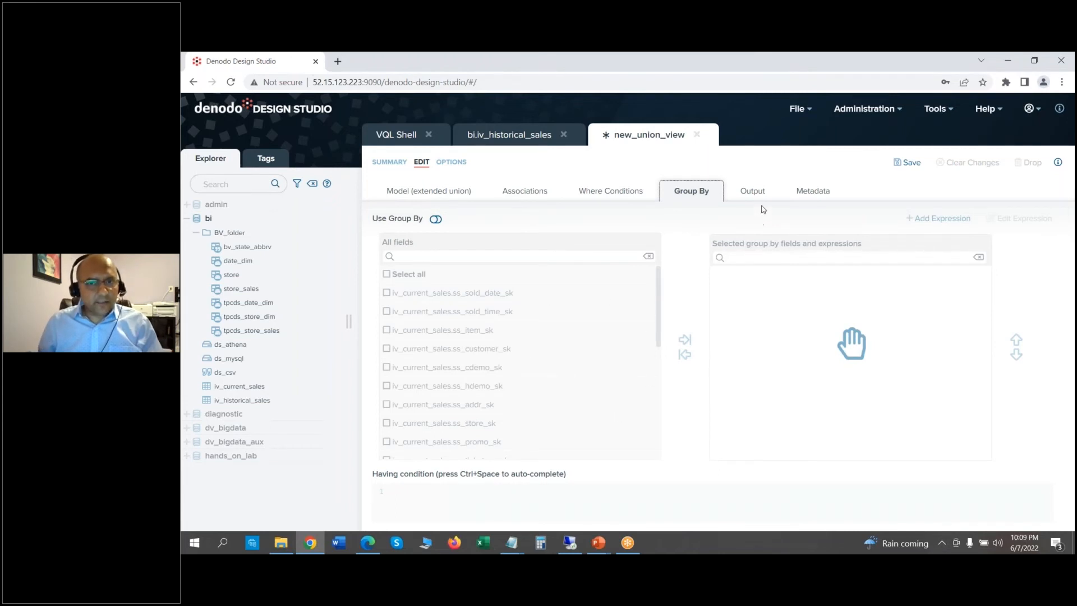
click(760, 197)
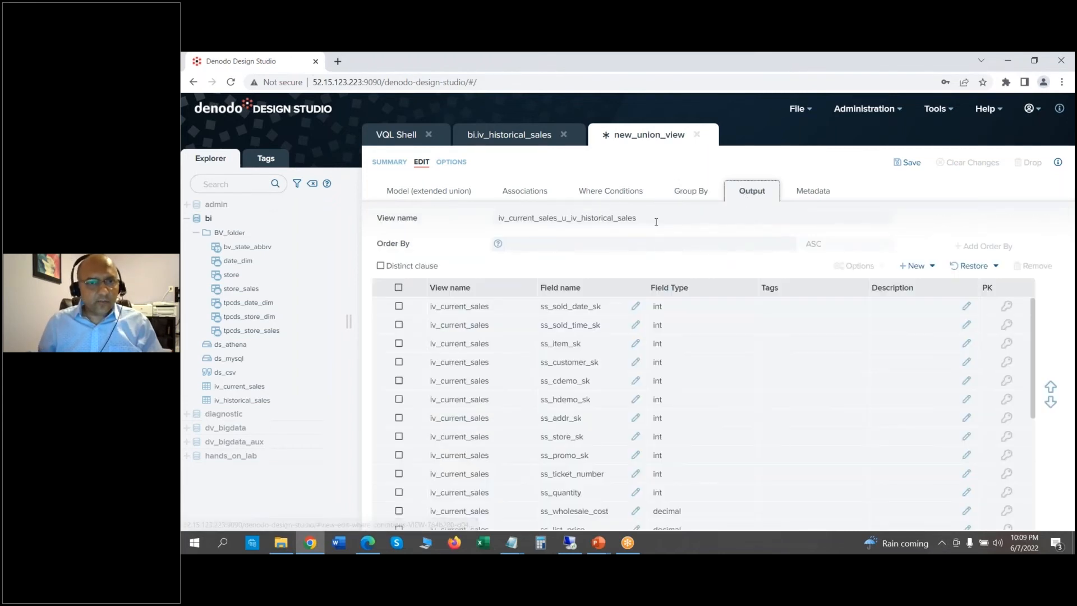
key(Tab)
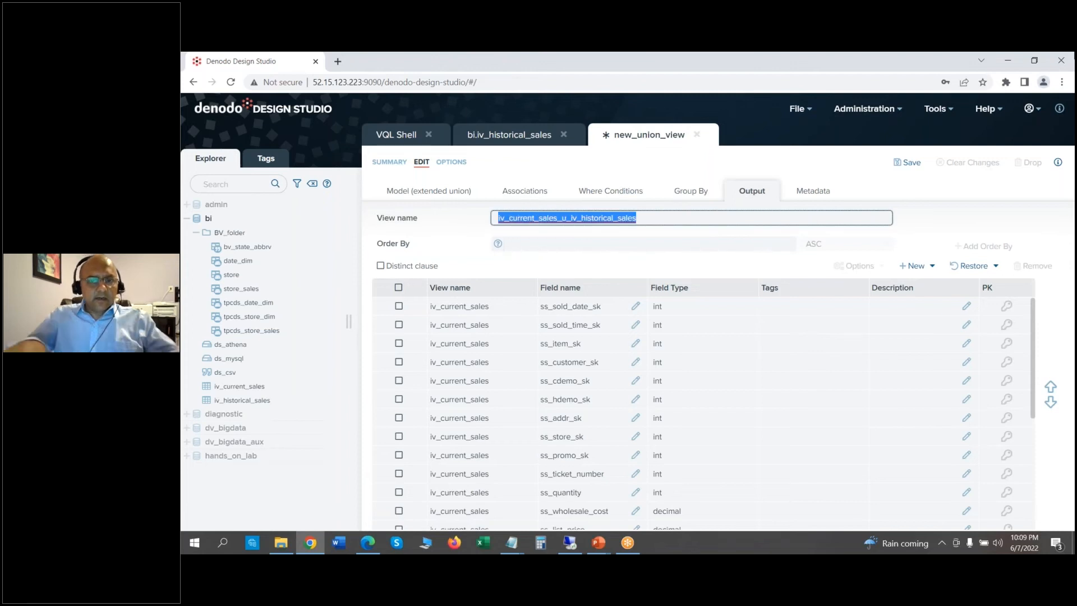
key(alt+Tab)
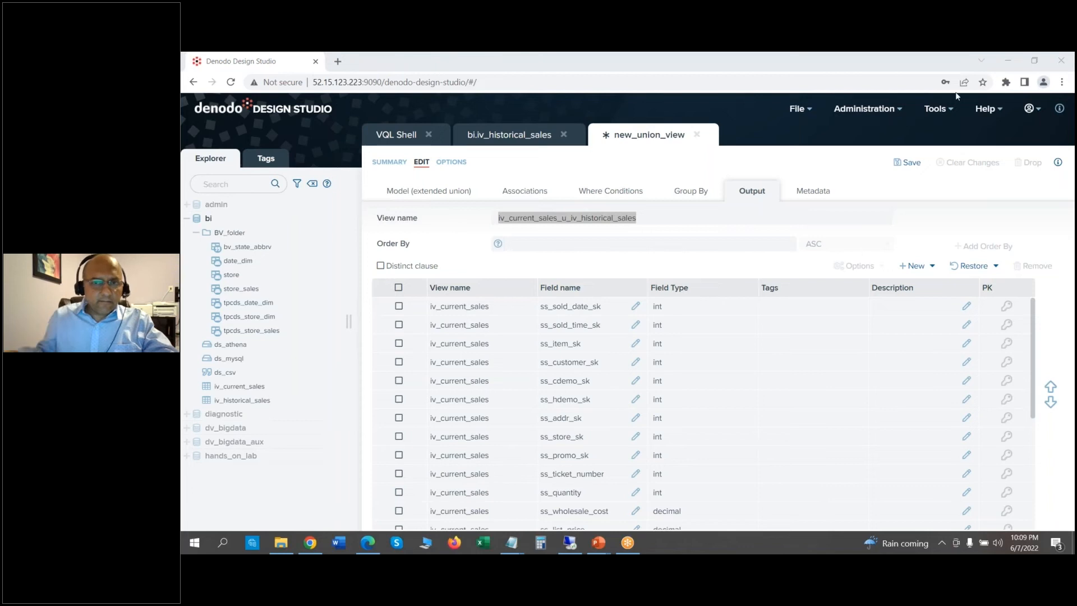
key(alt+Tab)
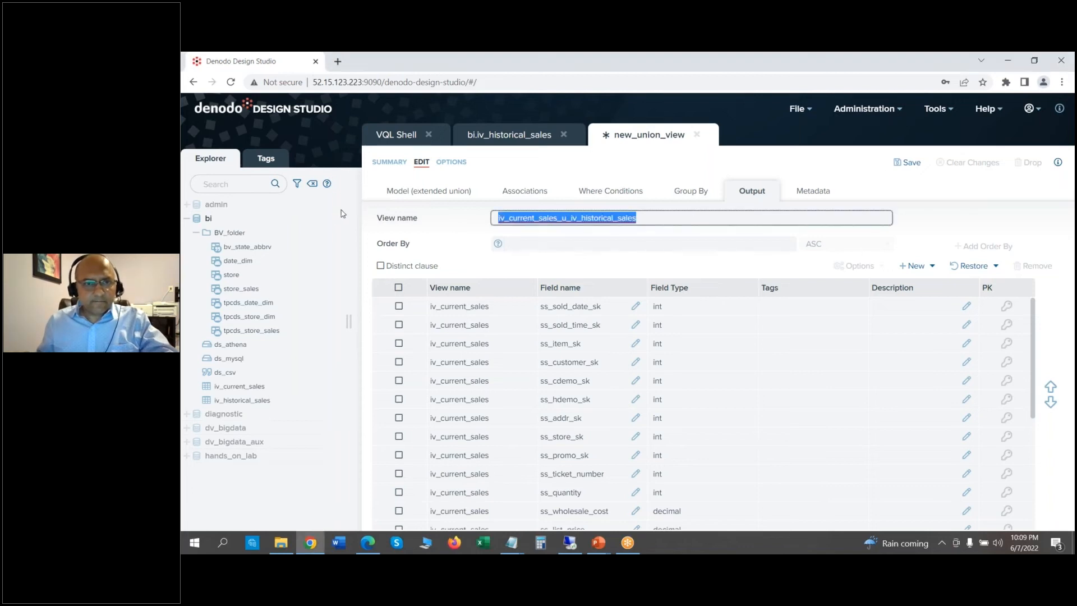
text(total_sales)
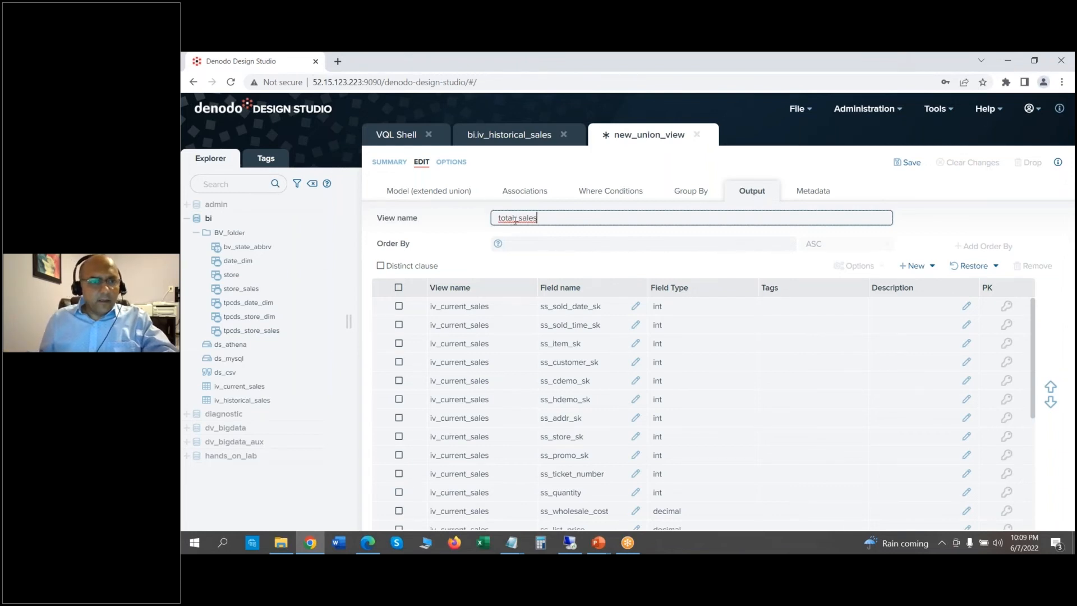
text(store_)
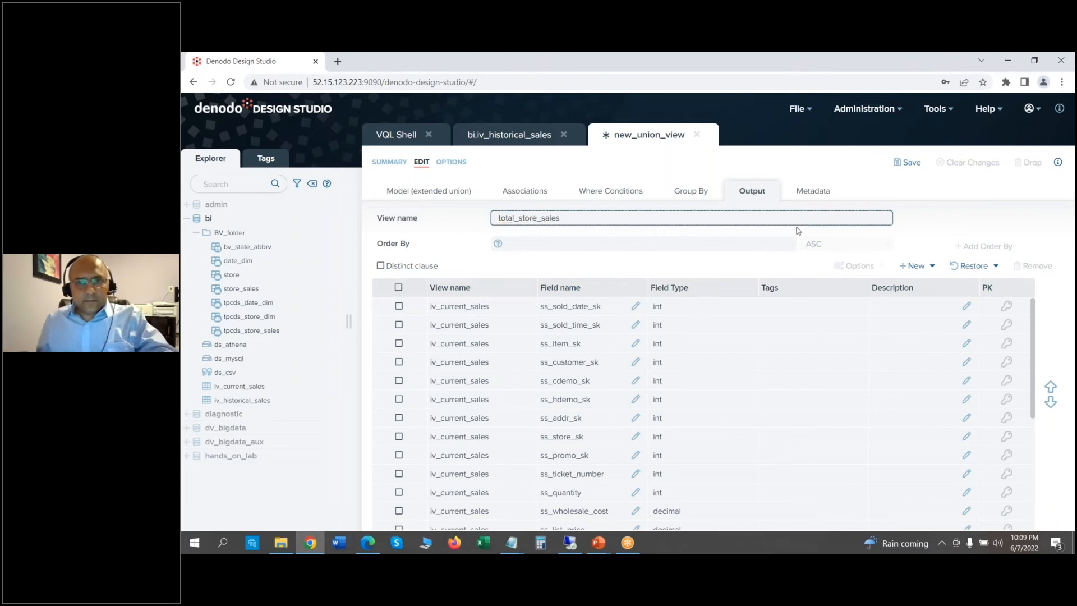
click(910, 165)
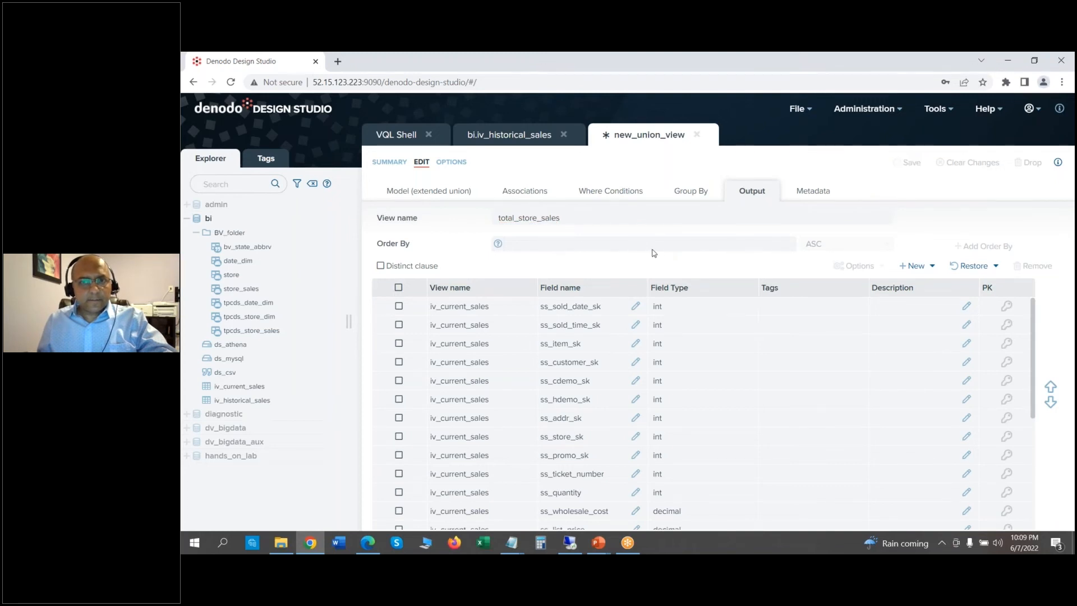
- Execute the total_store_sales view with the default 150-row limit, check its result rows, and close the view
click(595, 162)
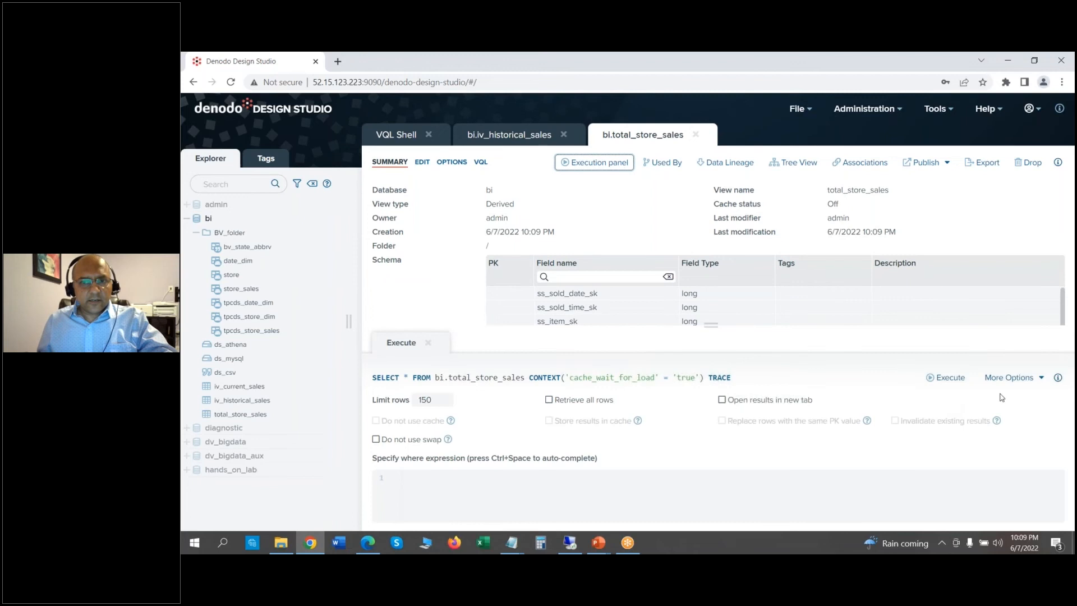
click(954, 378)
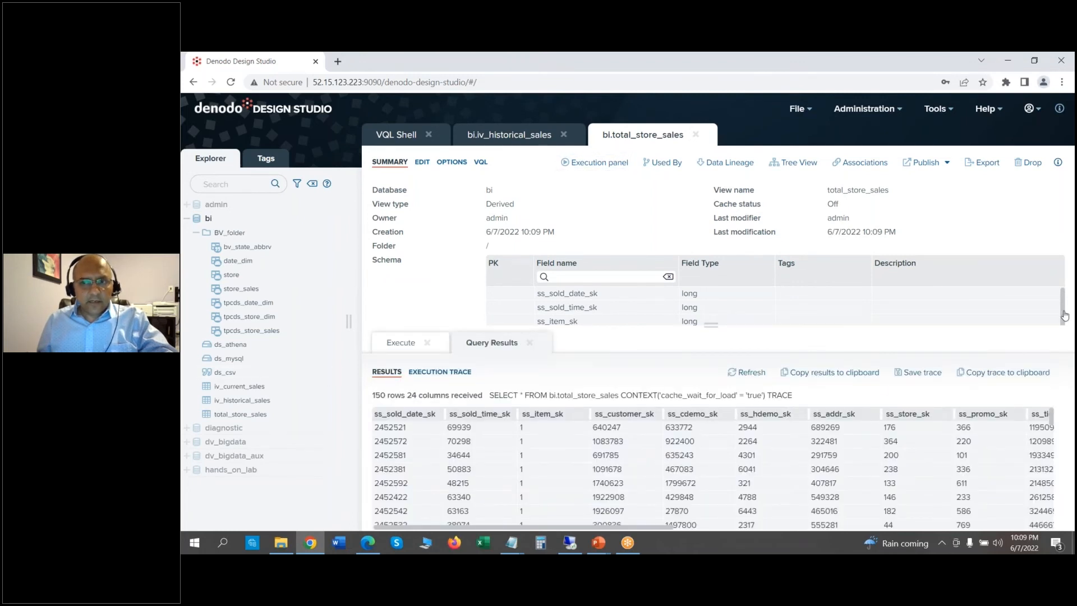
scroll(1067, 317, down, 1)
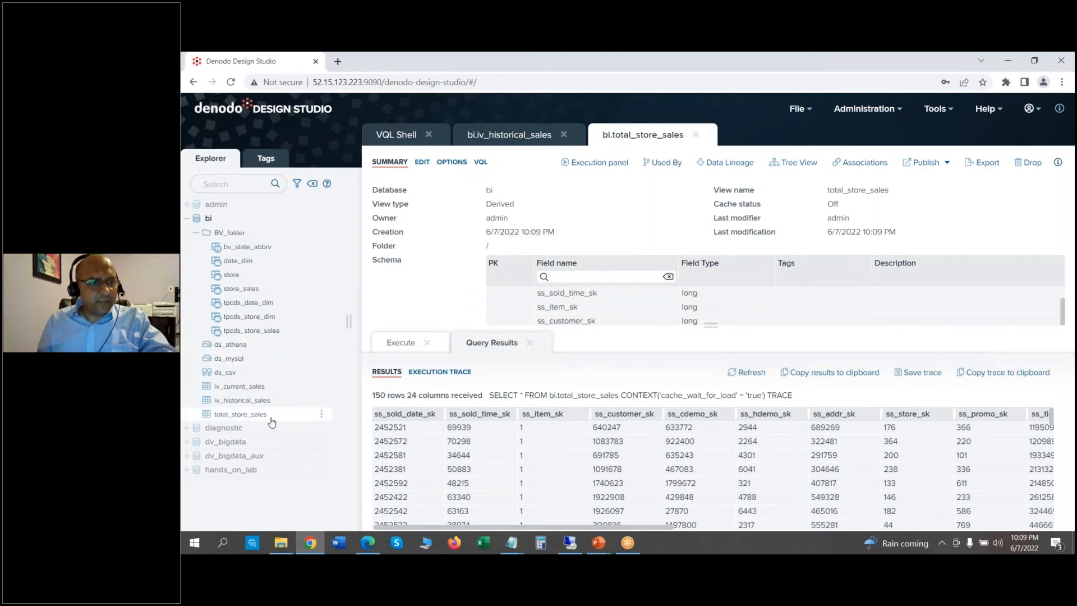
click(696, 135)
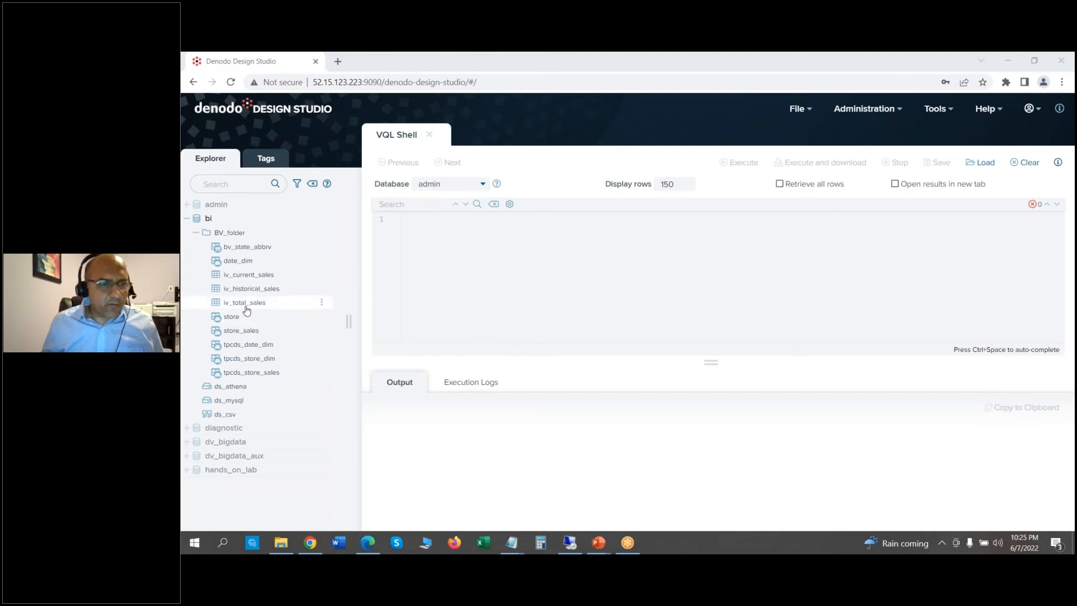
- Start a new join view from iv_total_sales in BV_folder and add the store view to it
click(321, 303)
mouse_move(388, 129)
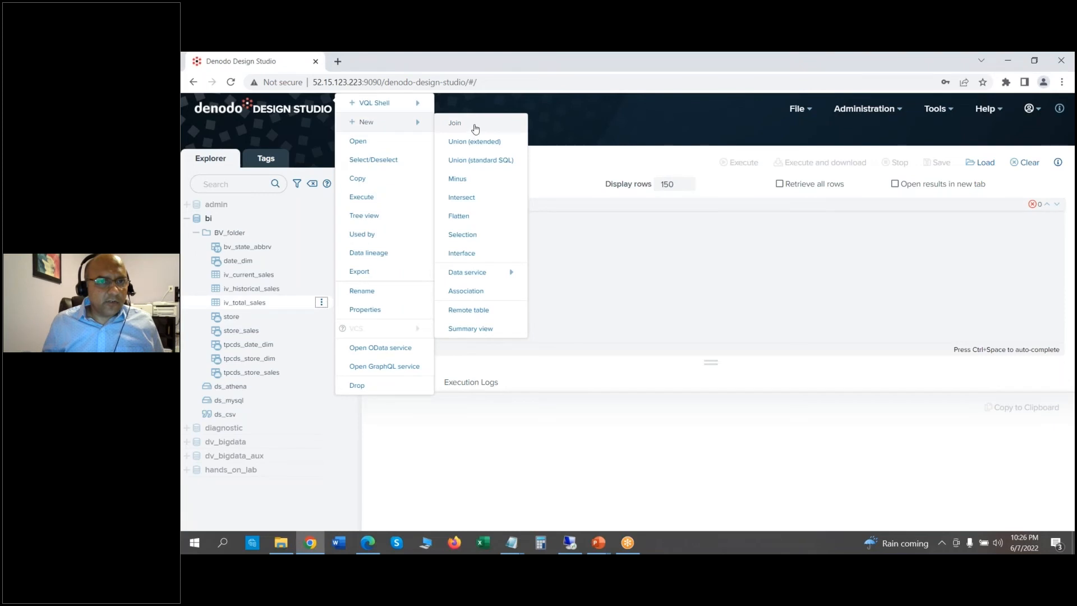
click(475, 129)
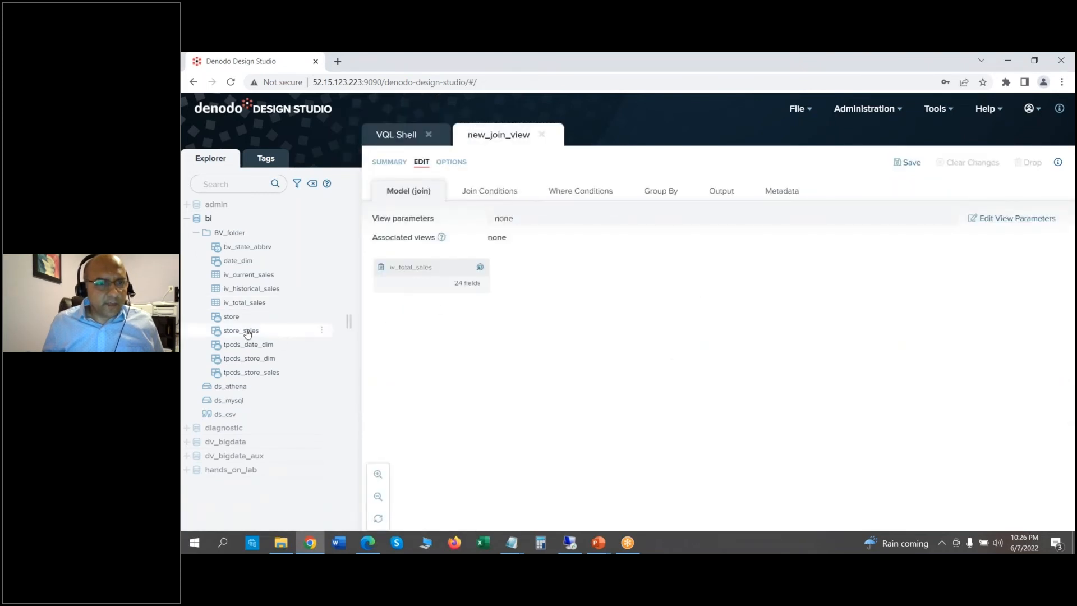
drag(231, 319, 561, 284)
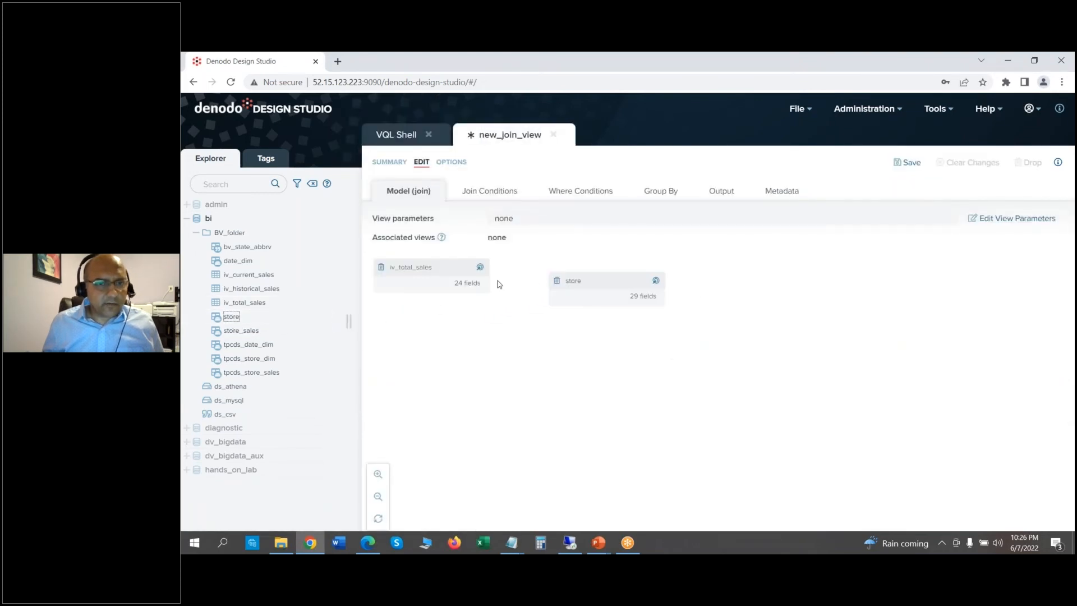
- Join iv_total_sales to store on ss_store_sk = s_store_sk and check the resulting join condition
drag(481, 271, 558, 284)
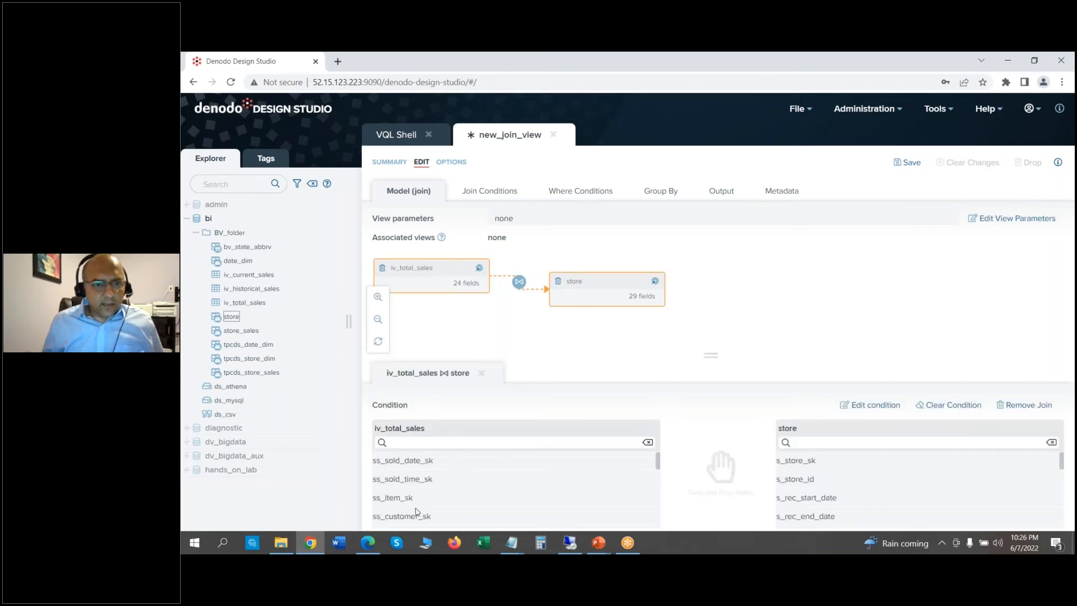
scroll(660, 466, down, 1)
drag(660, 466, 660, 481)
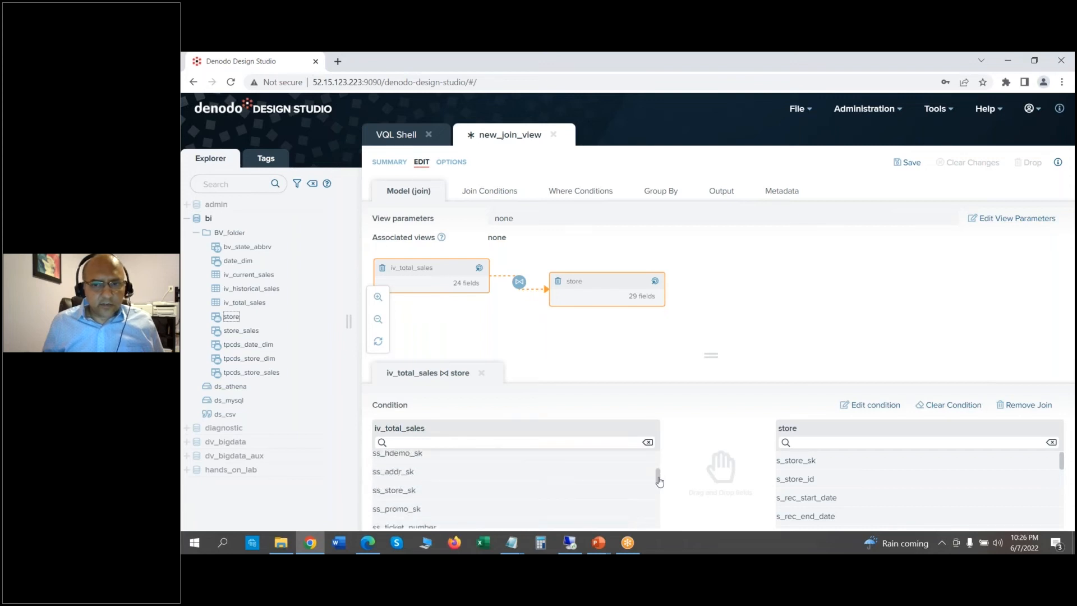
drag(413, 496, 818, 471)
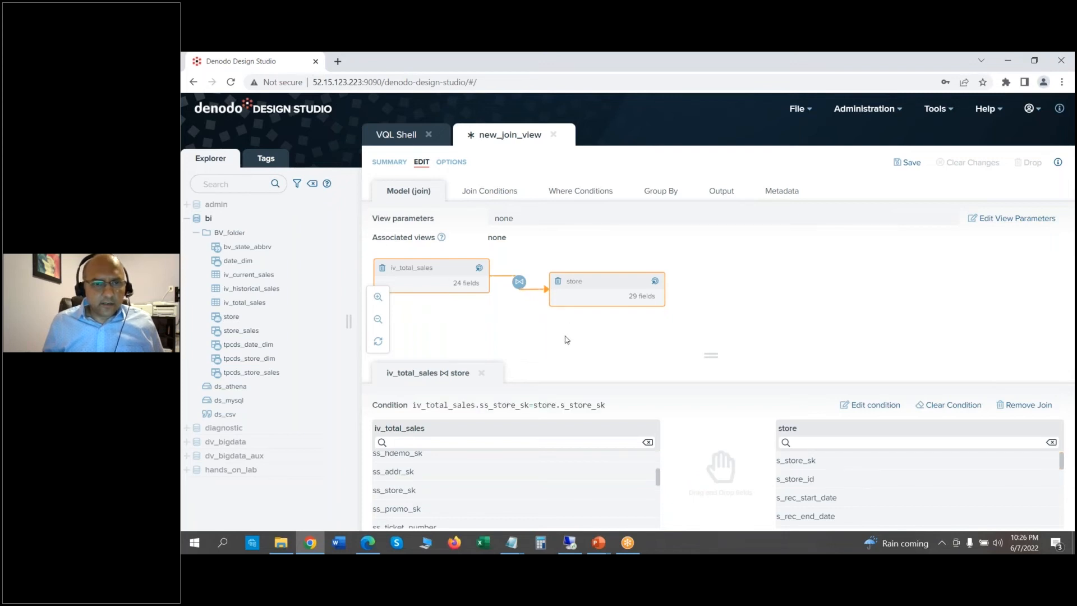
click(488, 192)
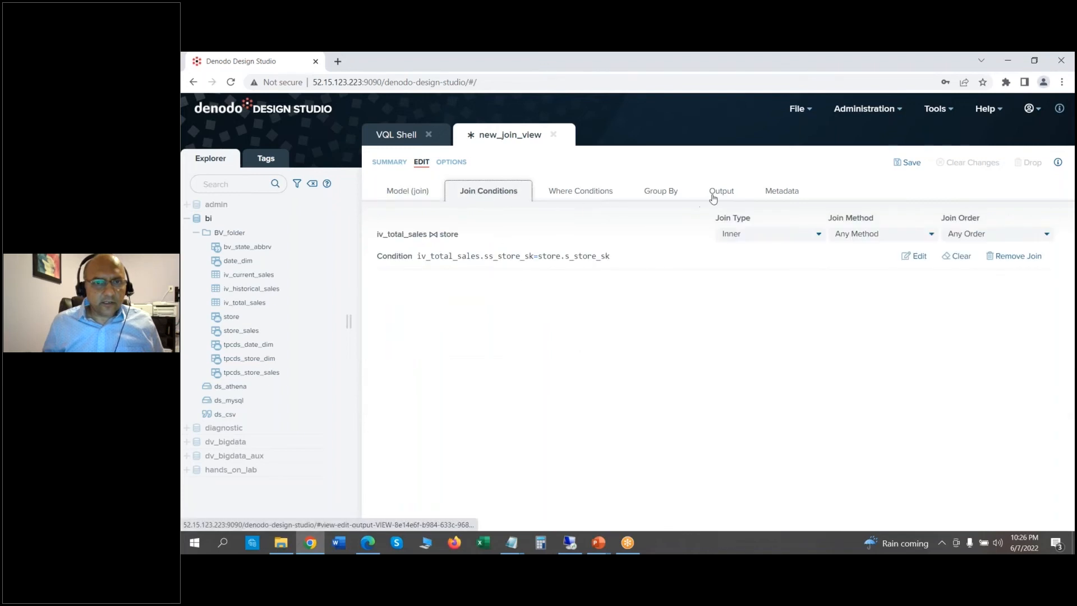
- Enable grouping for the join view, clearing its output fields, and group by store.s_state and iv_total_sales.d_year
click(660, 194)
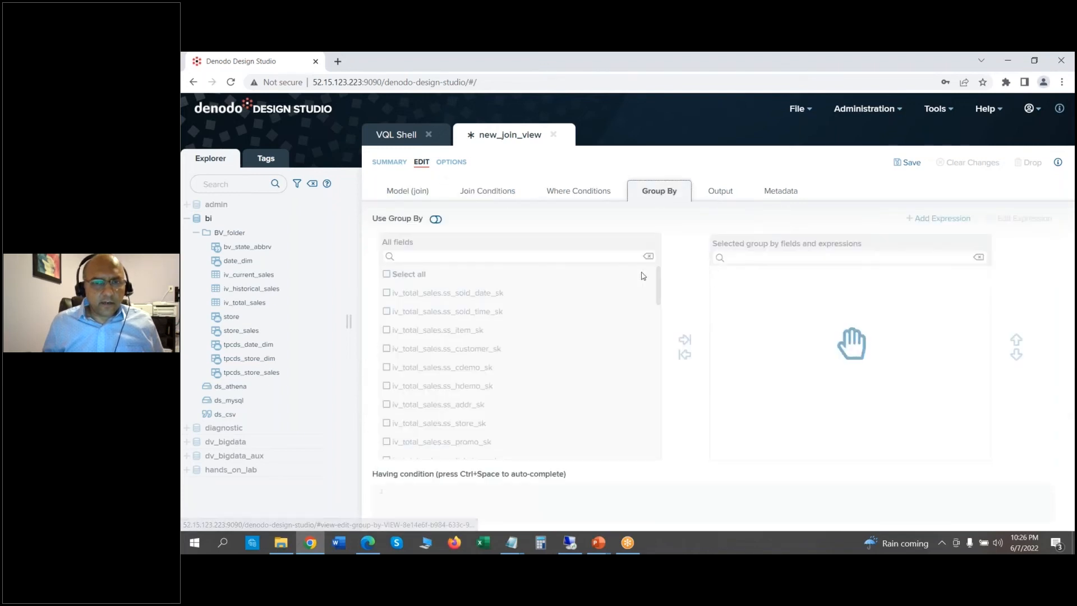
click(436, 219)
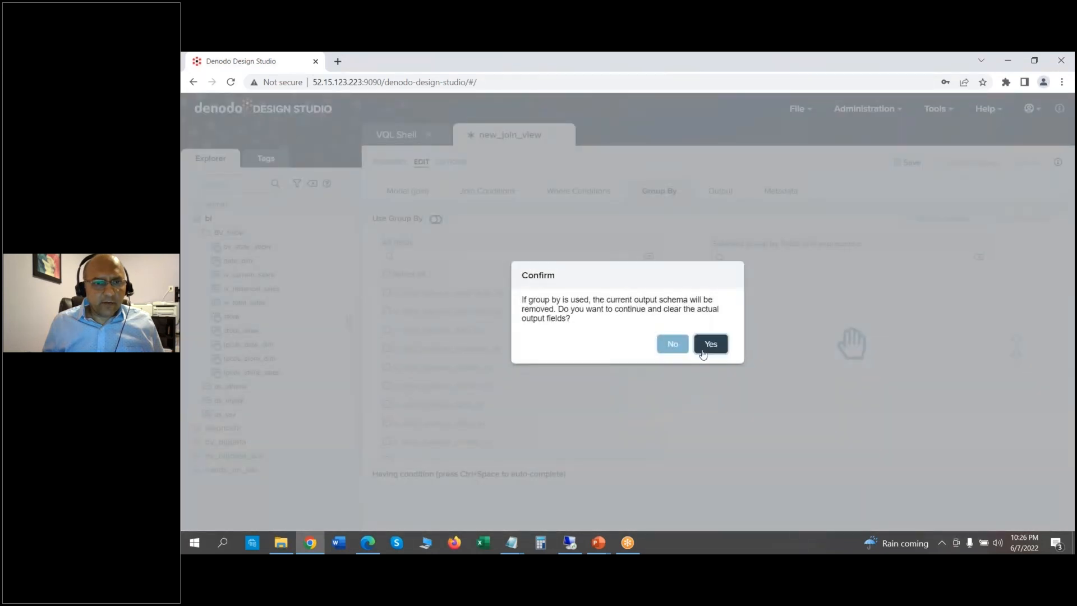
click(711, 344)
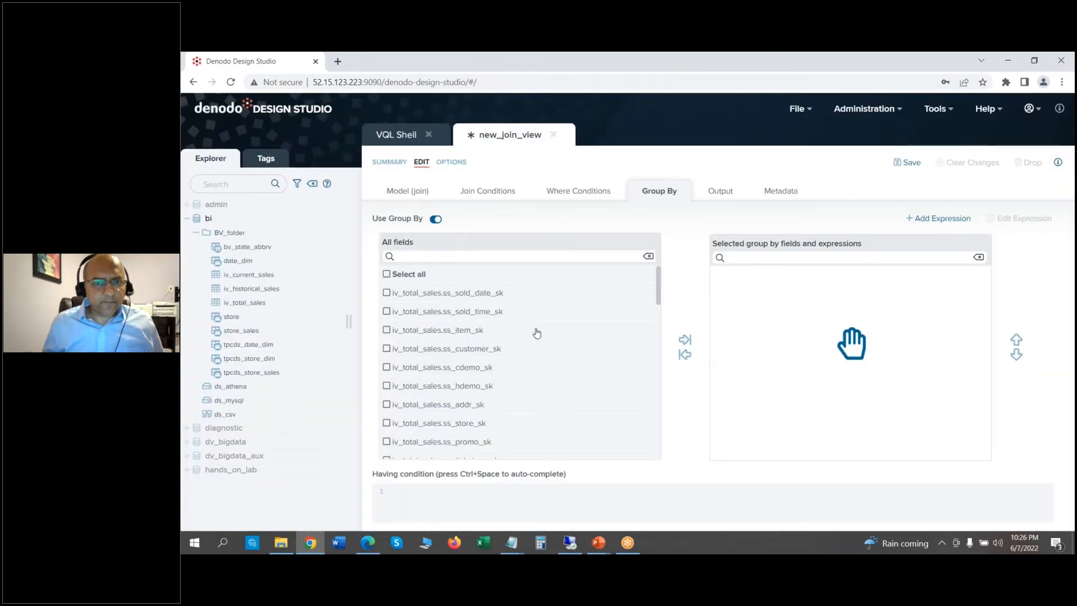
drag(660, 291, 659, 354)
click(387, 392)
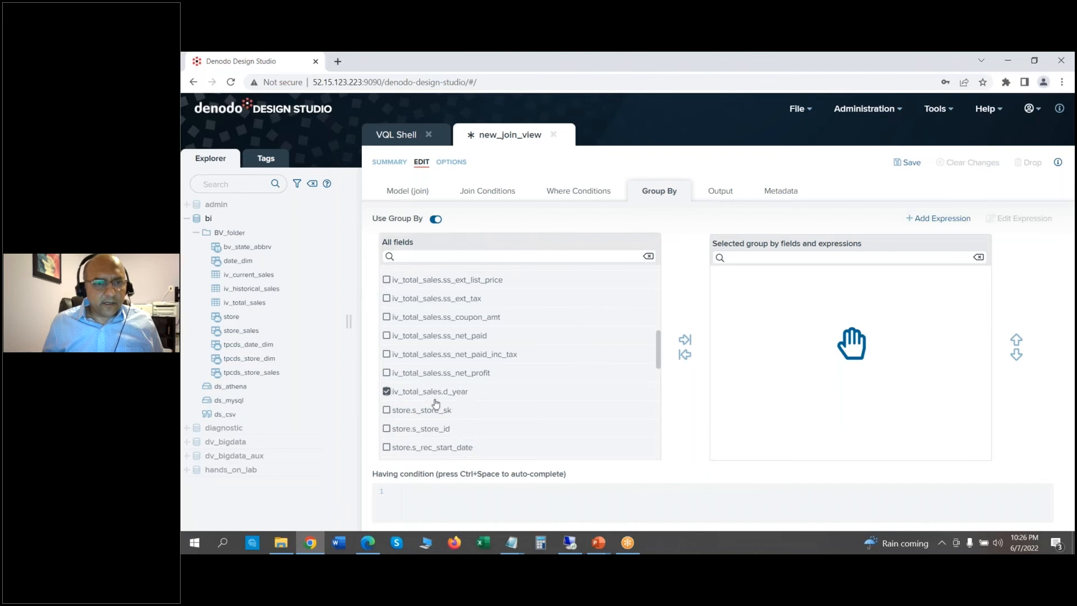
drag(659, 344, 659, 423)
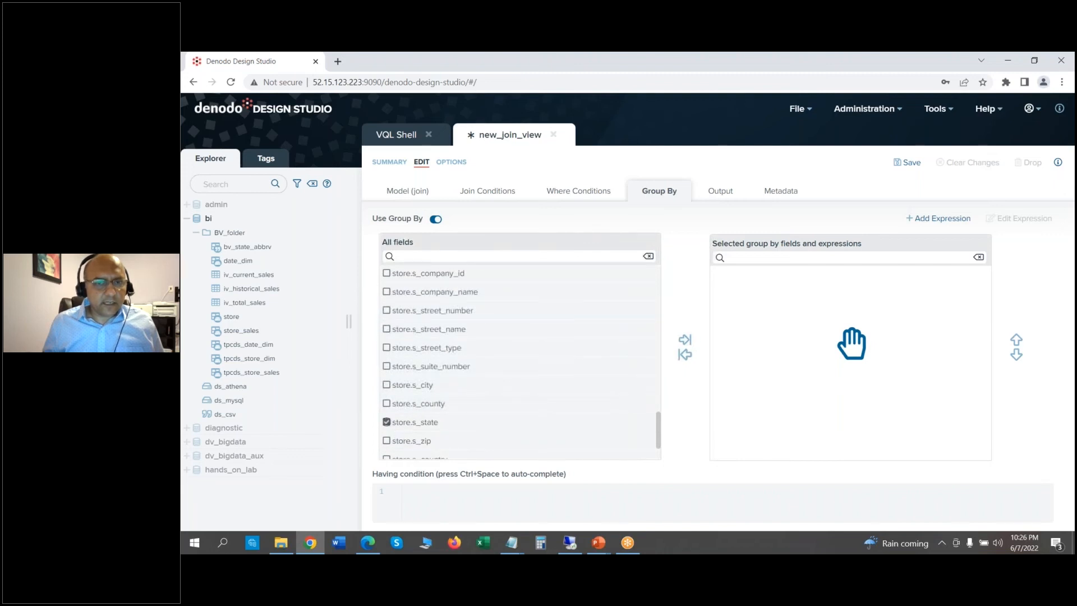
click(685, 341)
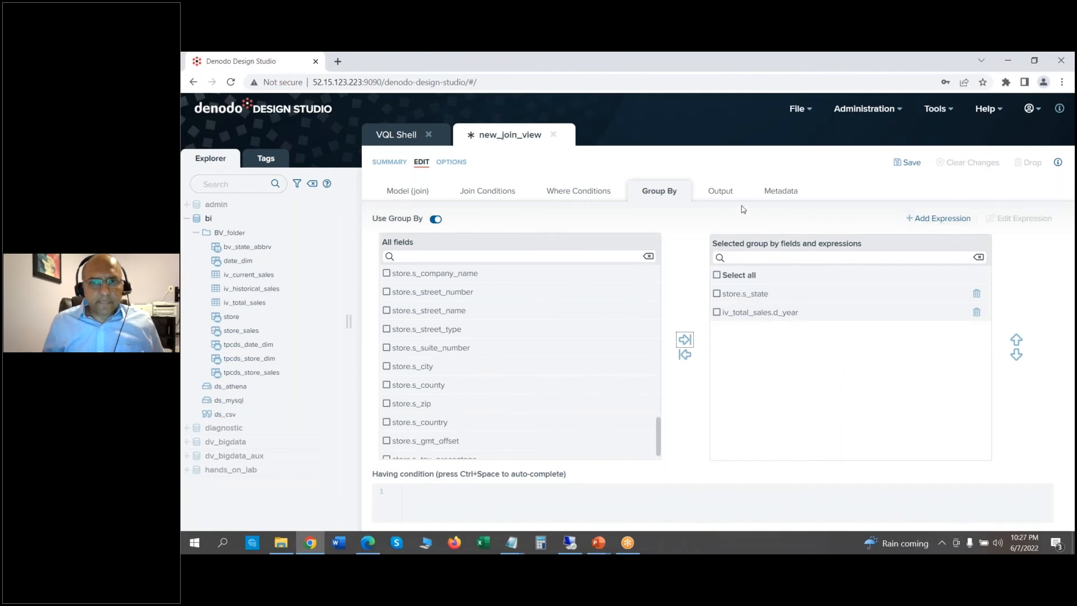
- Rename the output fields s_state to state and d_year to year, and mark both as primary key
click(722, 192)
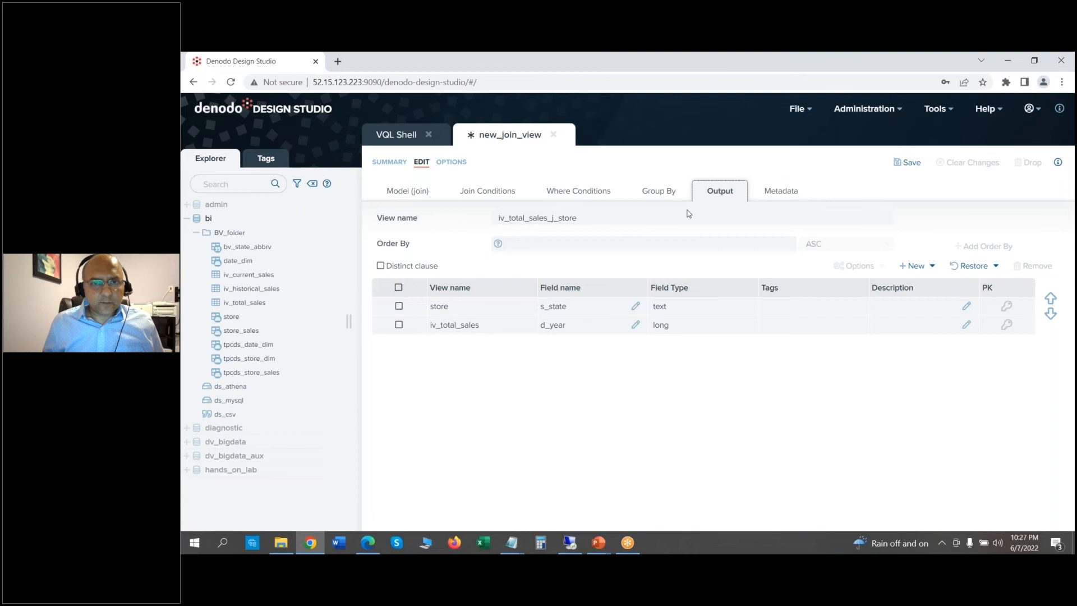
click(635, 306)
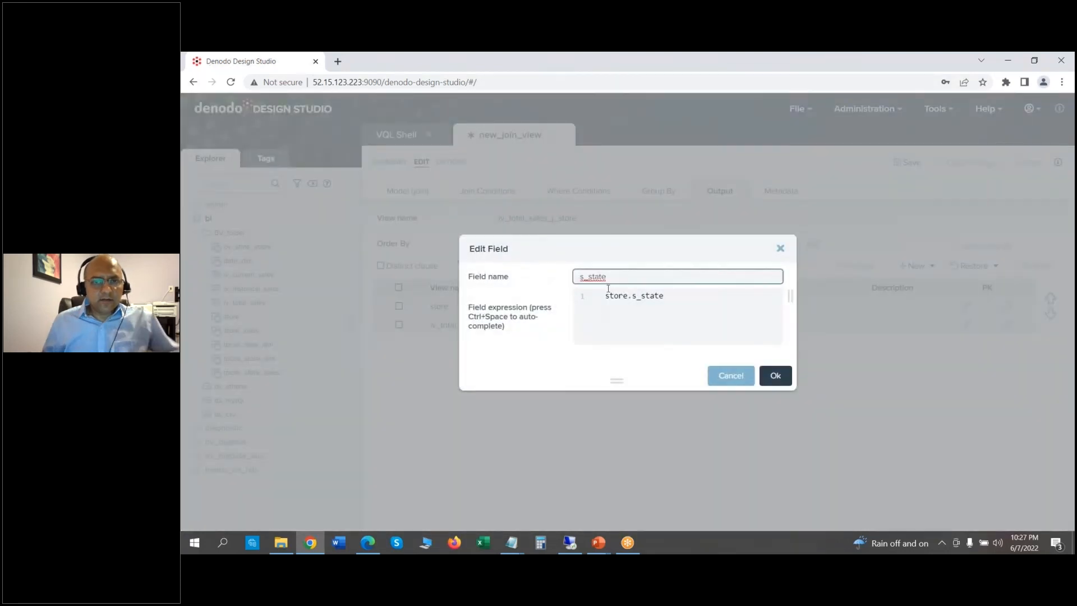
drag(610, 276, 539, 283)
text(state)
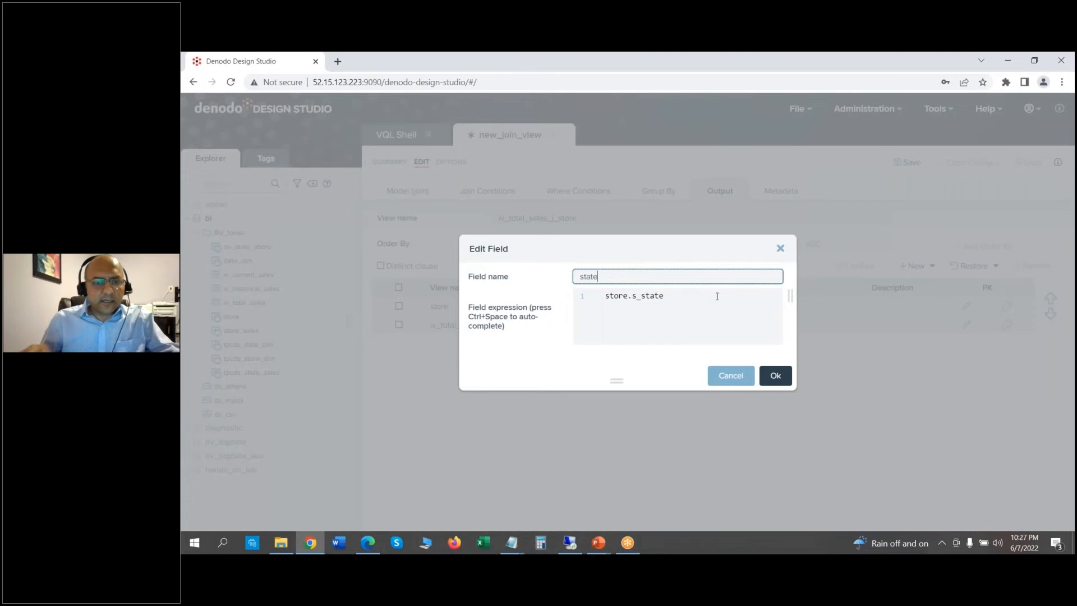
click(775, 375)
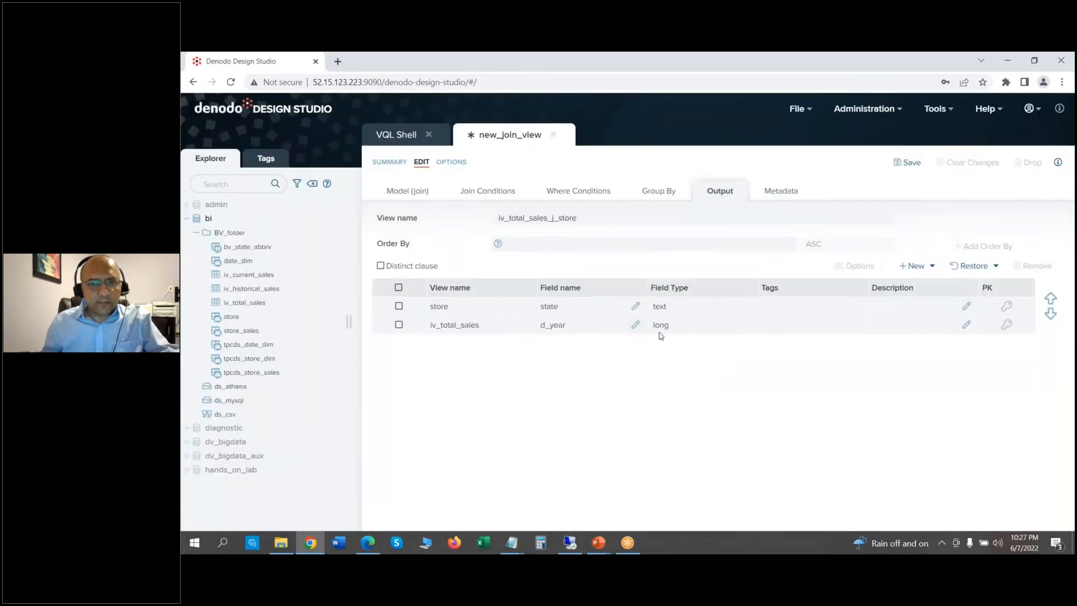
click(635, 325)
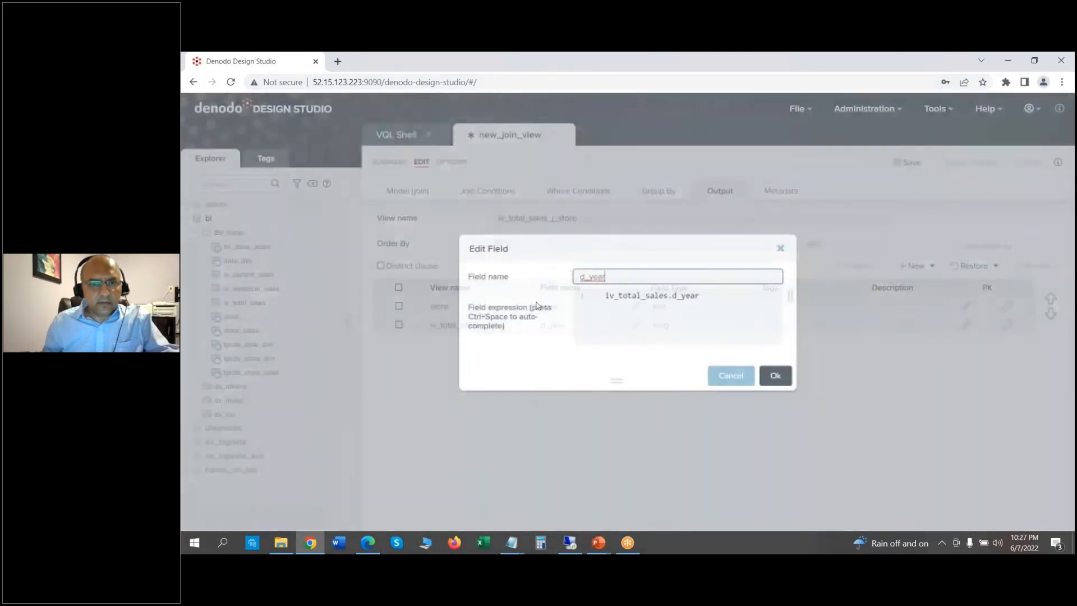
drag(612, 276, 540, 283)
text(year)
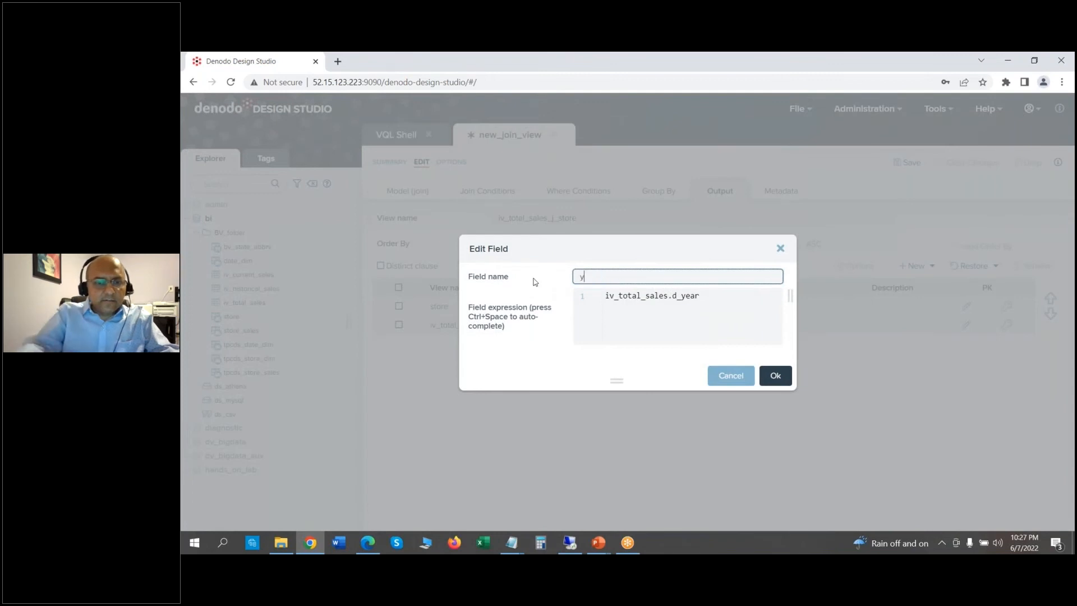
click(774, 375)
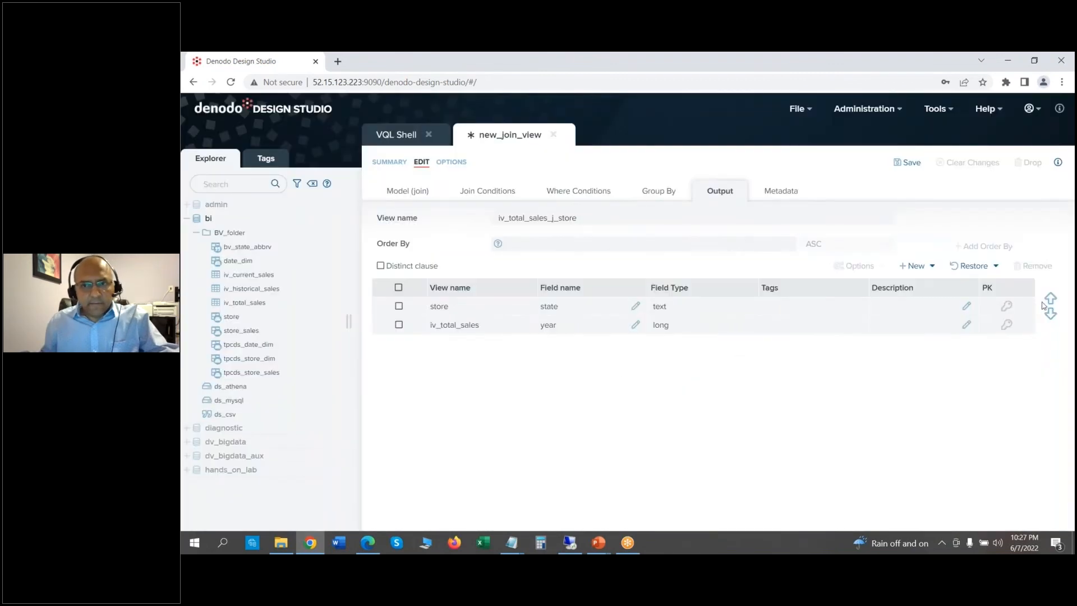
click(1008, 327)
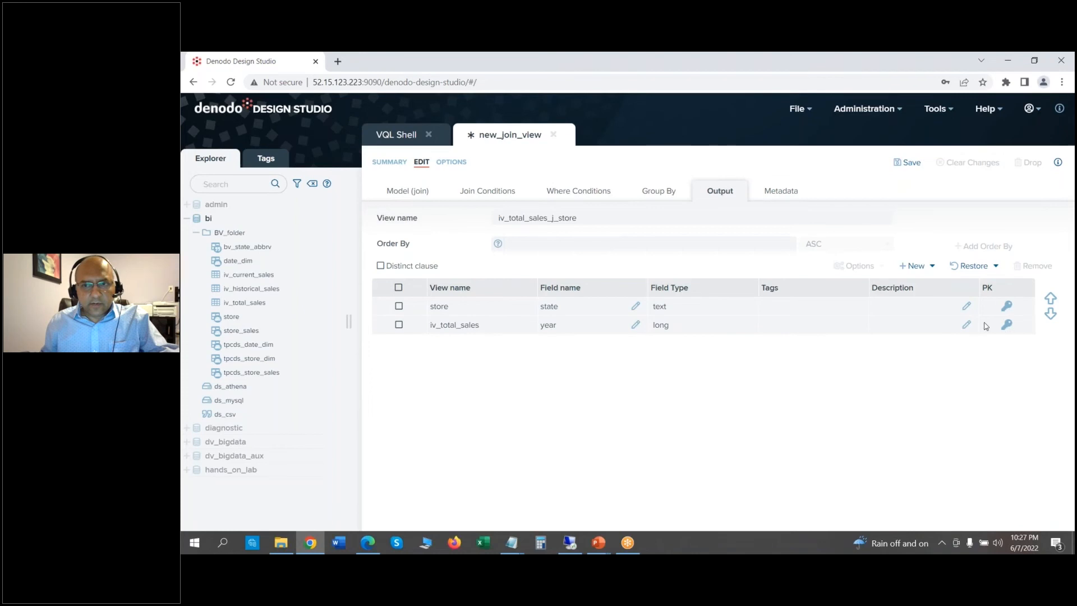
- Start a new aggregate field named total_units in the join view's output
click(931, 268)
click(934, 306)
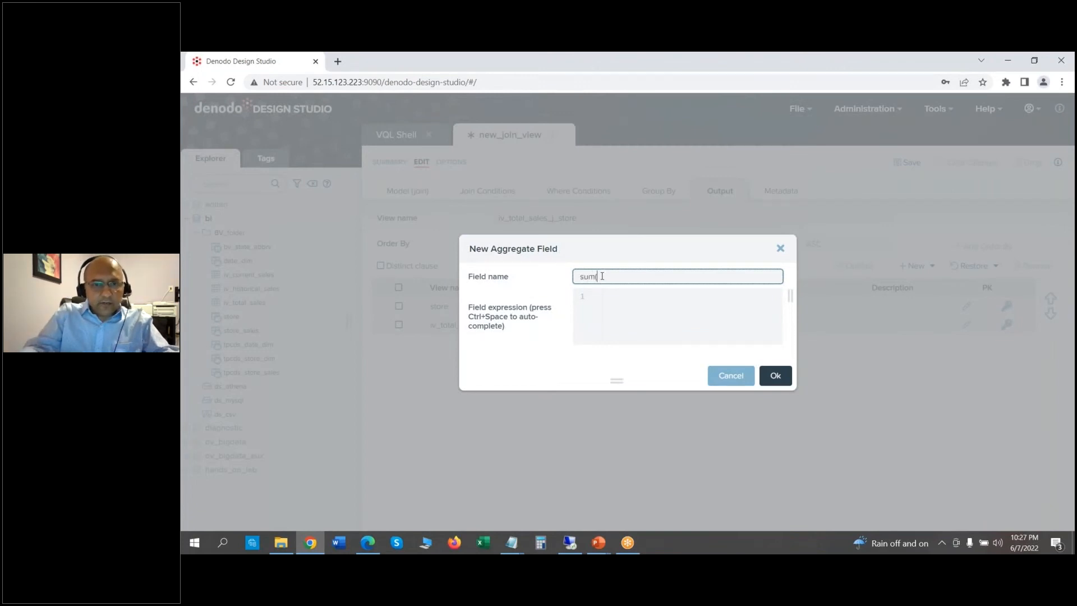
text(sum(qu)
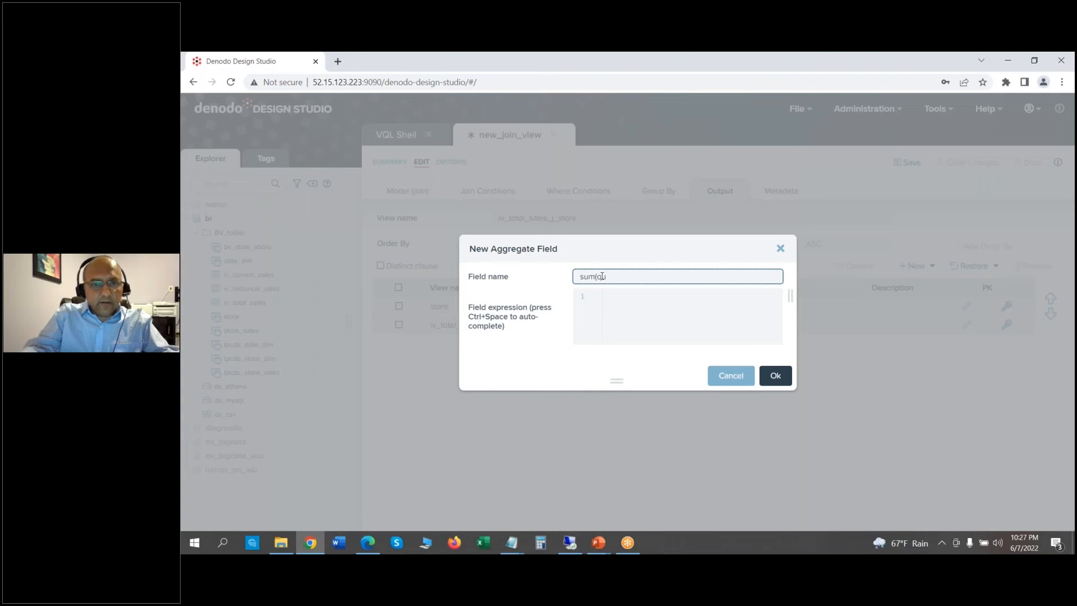
key(BackSpace)
key(BackSpace)
key(BackSpace)
key(BackSpace)
key(BackSpace)
key(BackSpace)
text(qu)
key(BackSpace)
key(BackSpace)
key(BackSpace)
text(total_units)
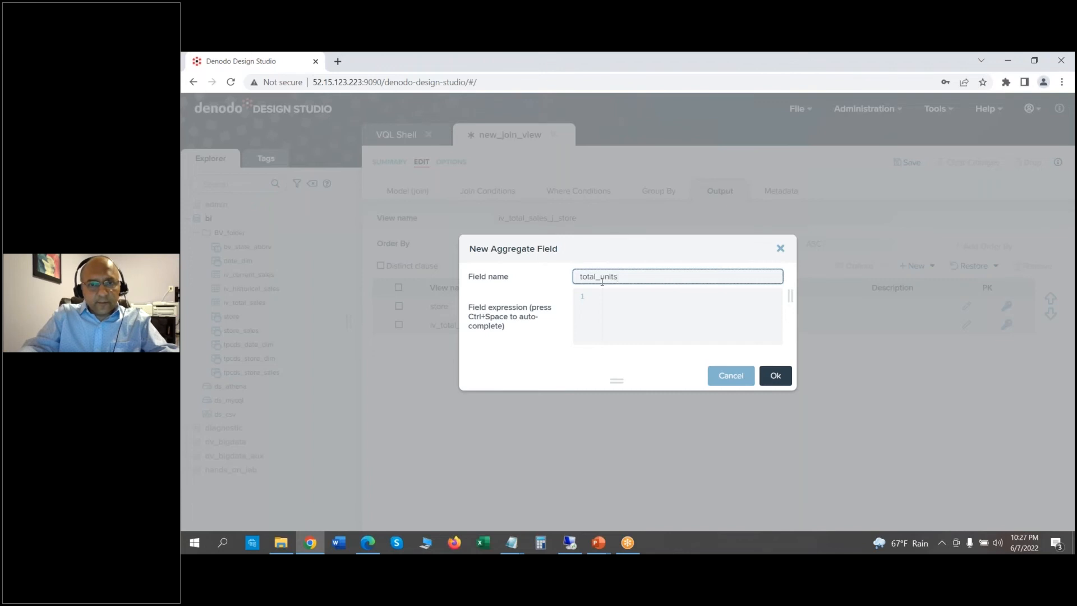
click(608, 301)
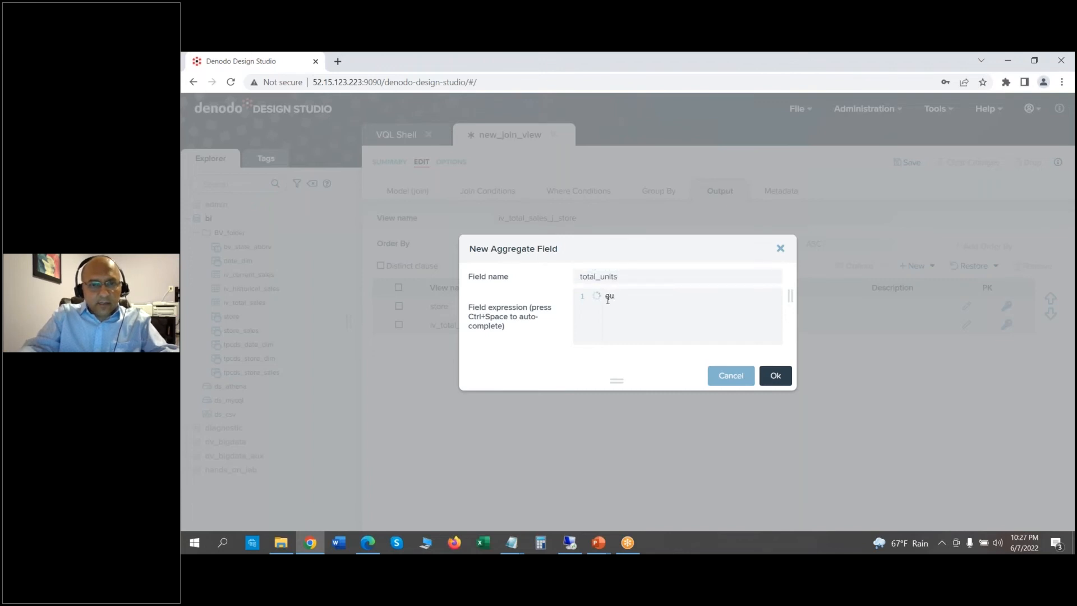
text(qunti)
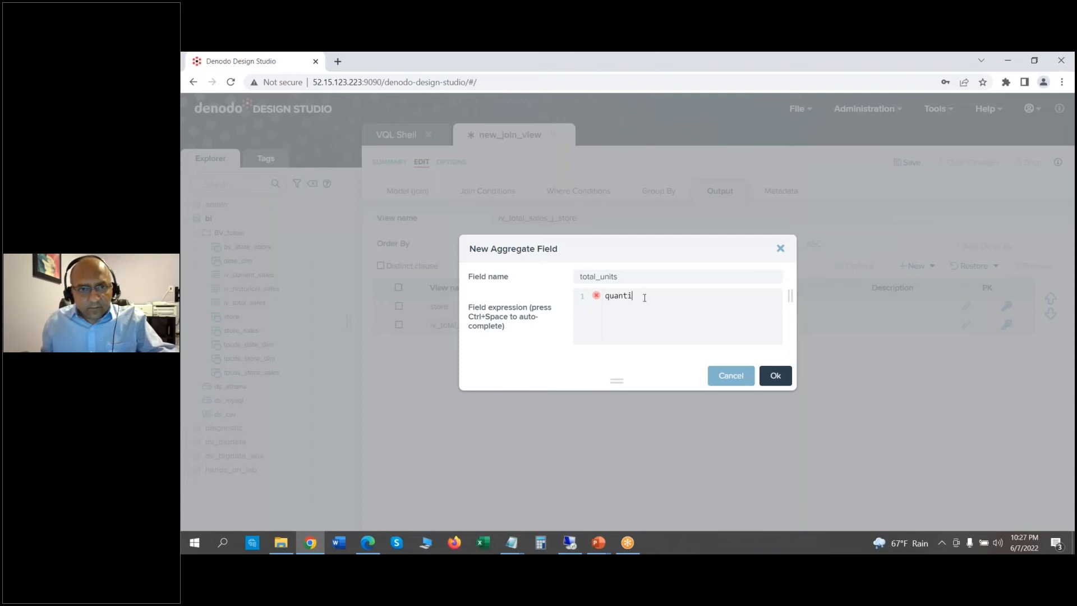
key(BackSpace)
key(BackSpace)
key(BackSpace)
key(BackSpace)
key(BackSpace)
key(BackSpace)
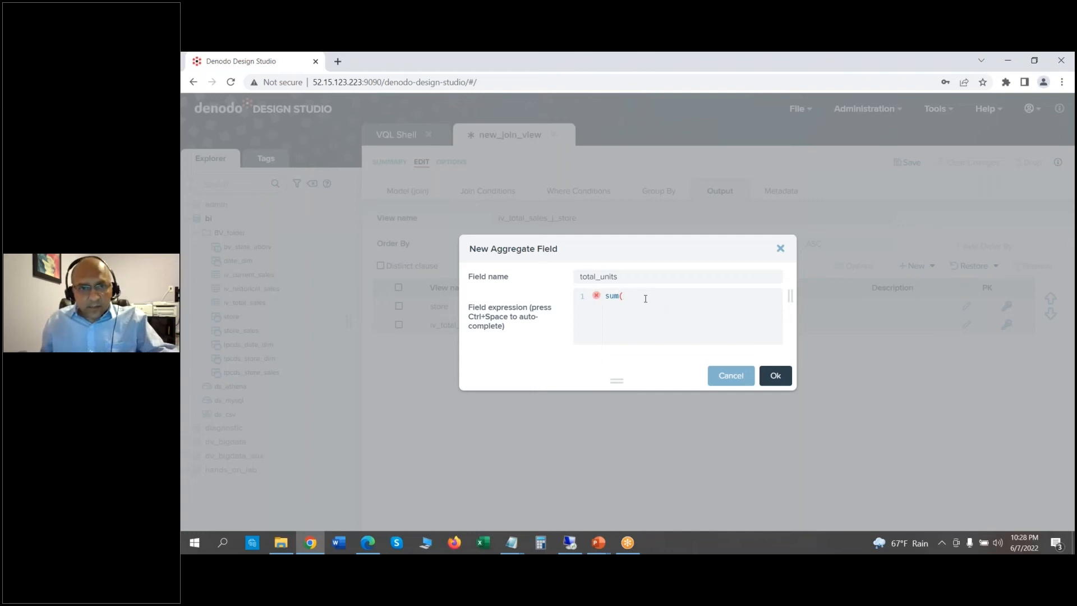
key(BackSpace)
key(BackSpace)
key(BackSpace)
key(BackSpace)
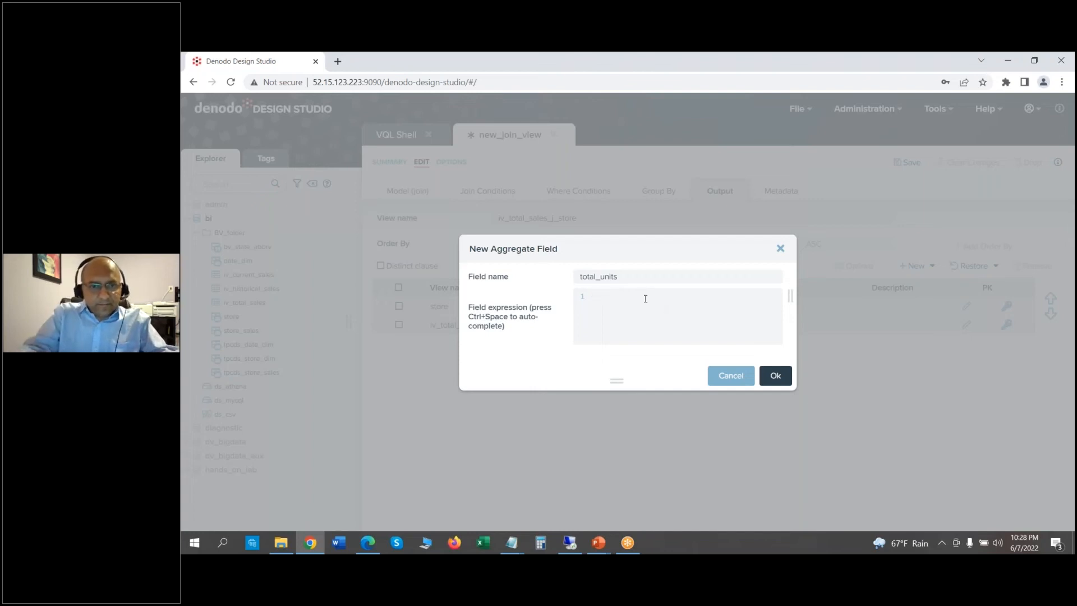
- Define the total_units expression as sum(iv_total_sales.ss_quantity) and create the field
key(ctrl+space)
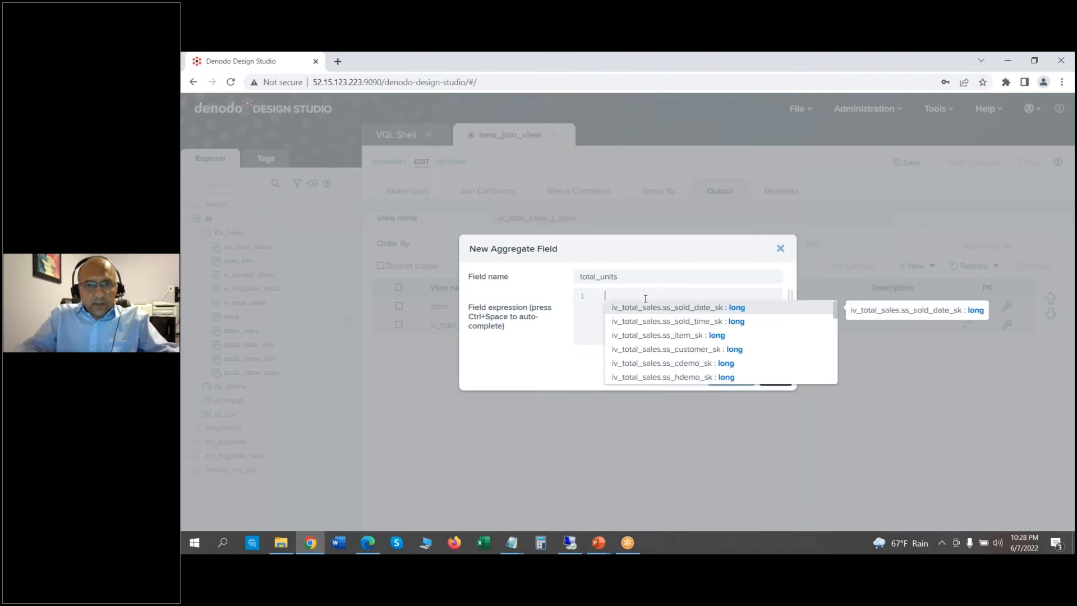
text(qua)
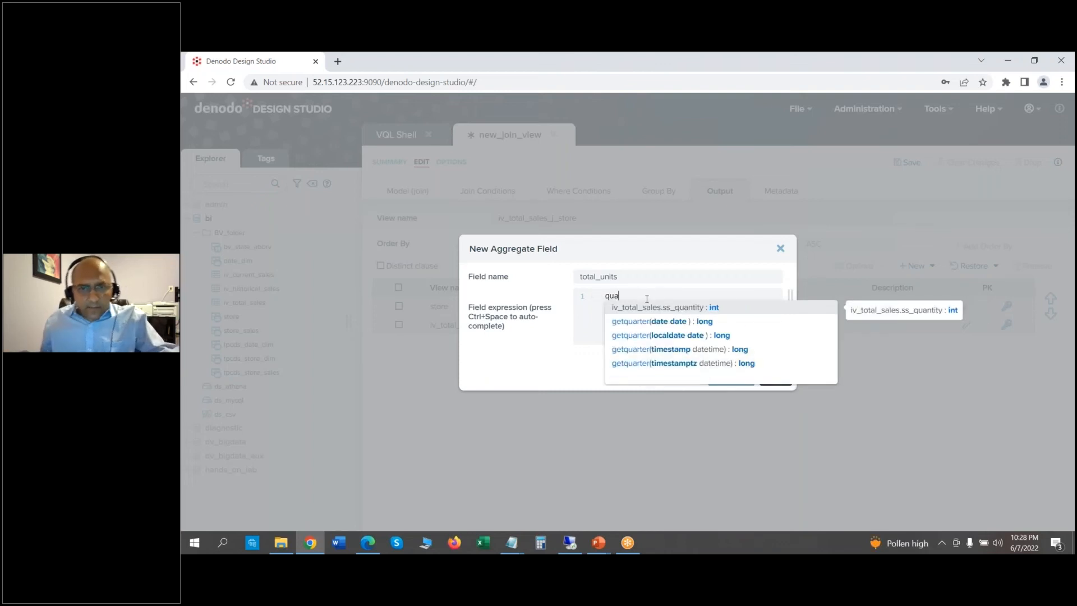
click(662, 309)
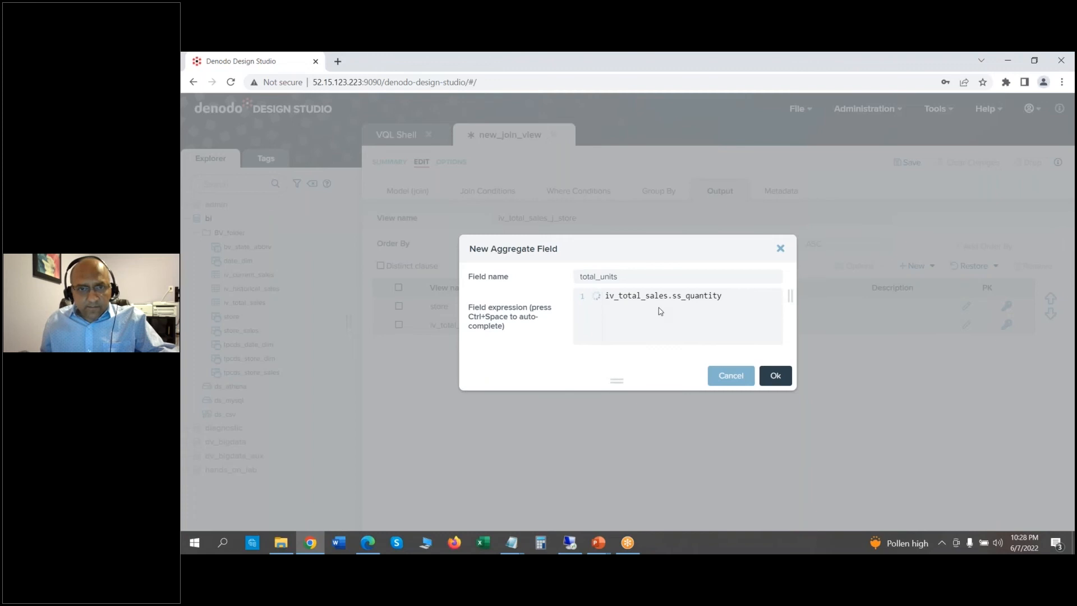
key(Home)
text(sum)
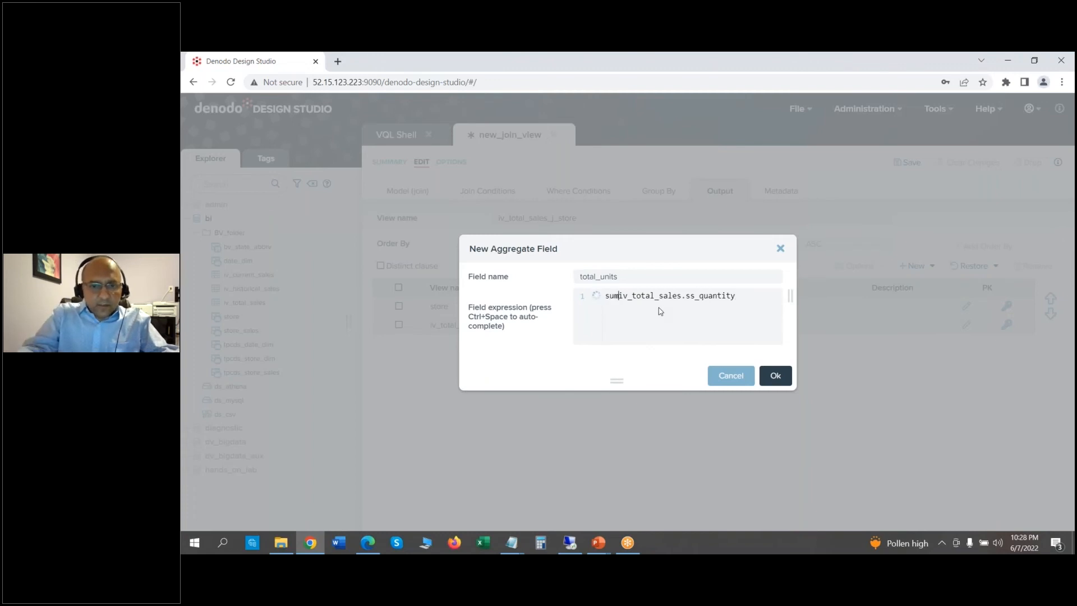
text(()
key(End)
text())
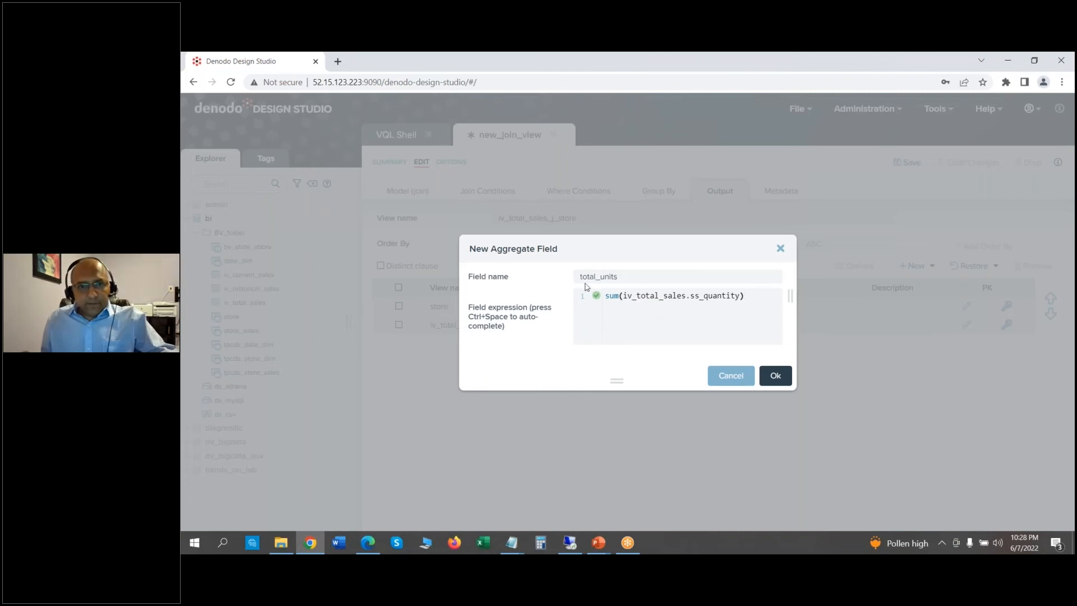
click(776, 376)
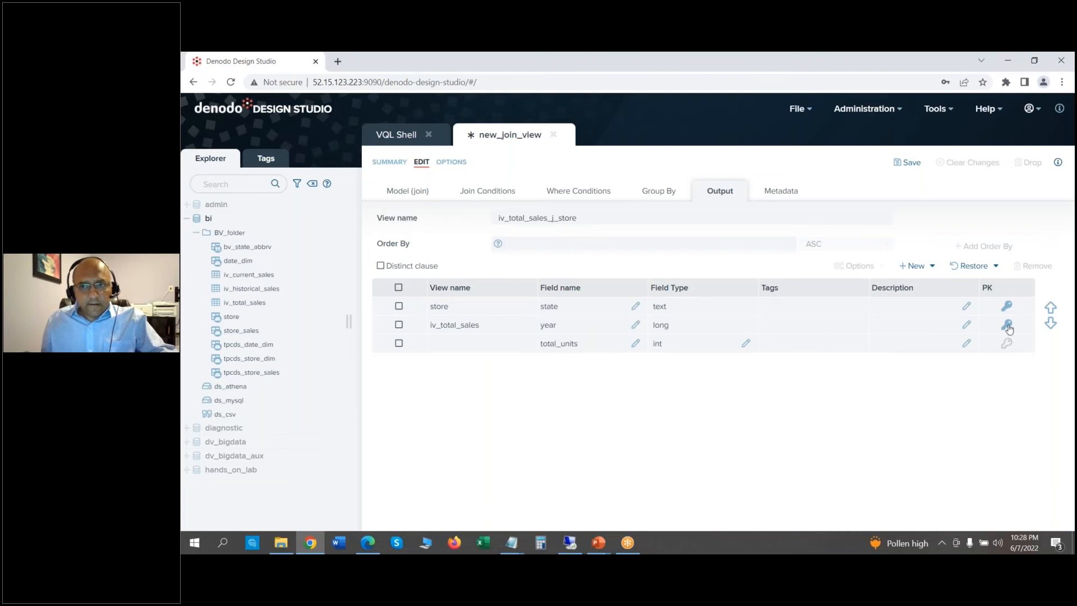
- Rename the join view total_sales_by_year_state and save it
double_click(587, 217)
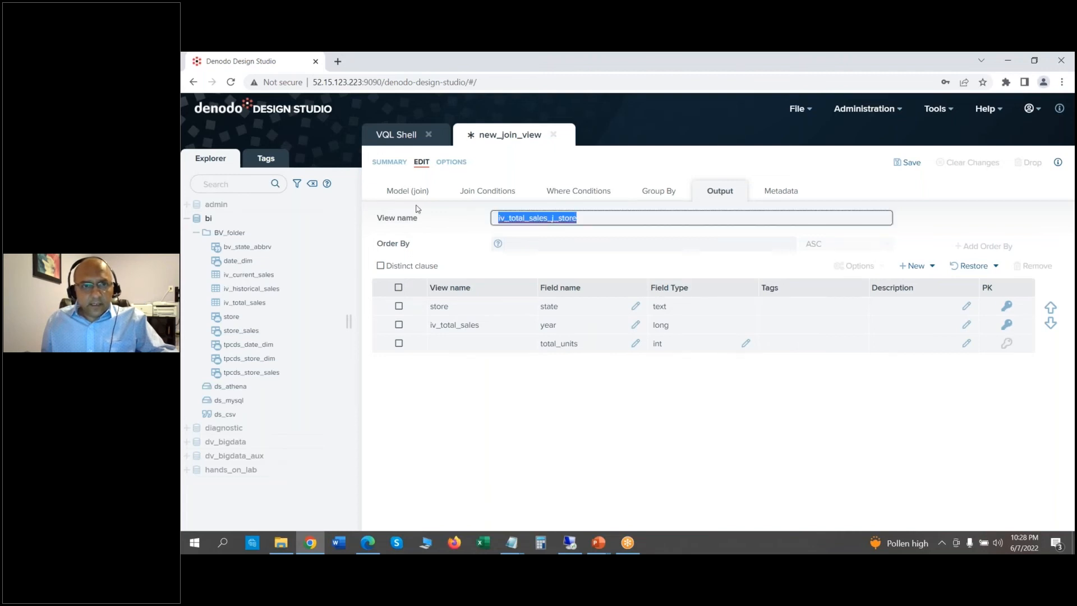
text(total)
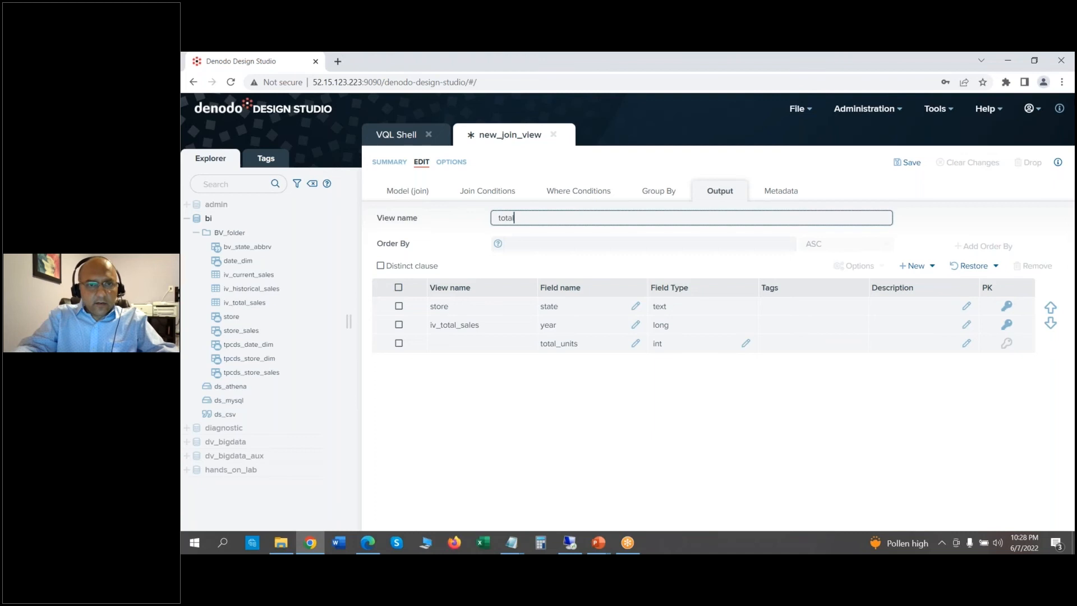
text(_sales_by_)
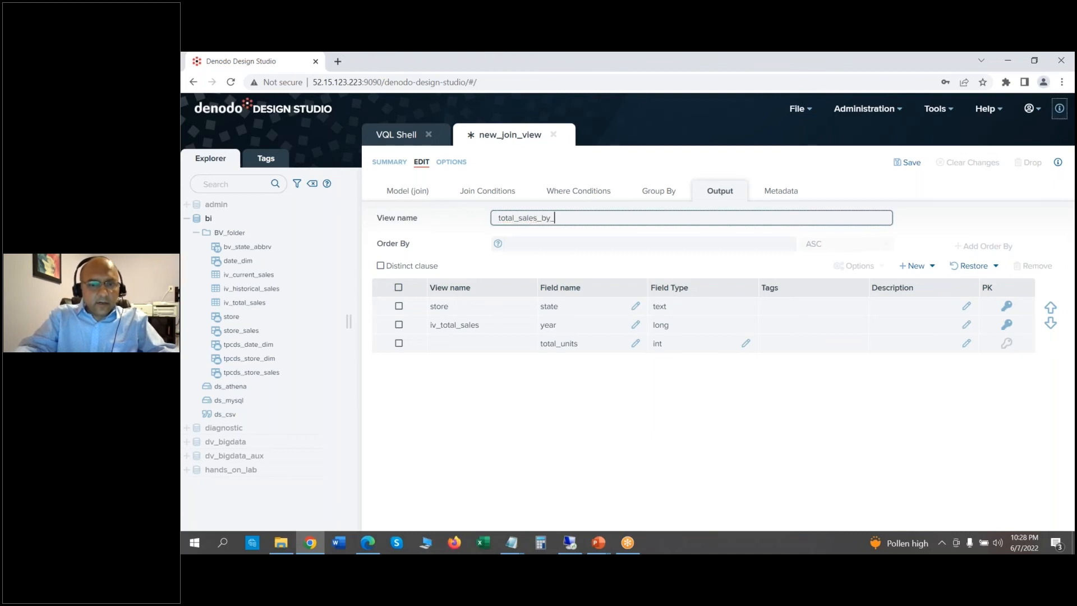
text(yaer)
key(BackSpace)
key(BackSpace)
text(ea)
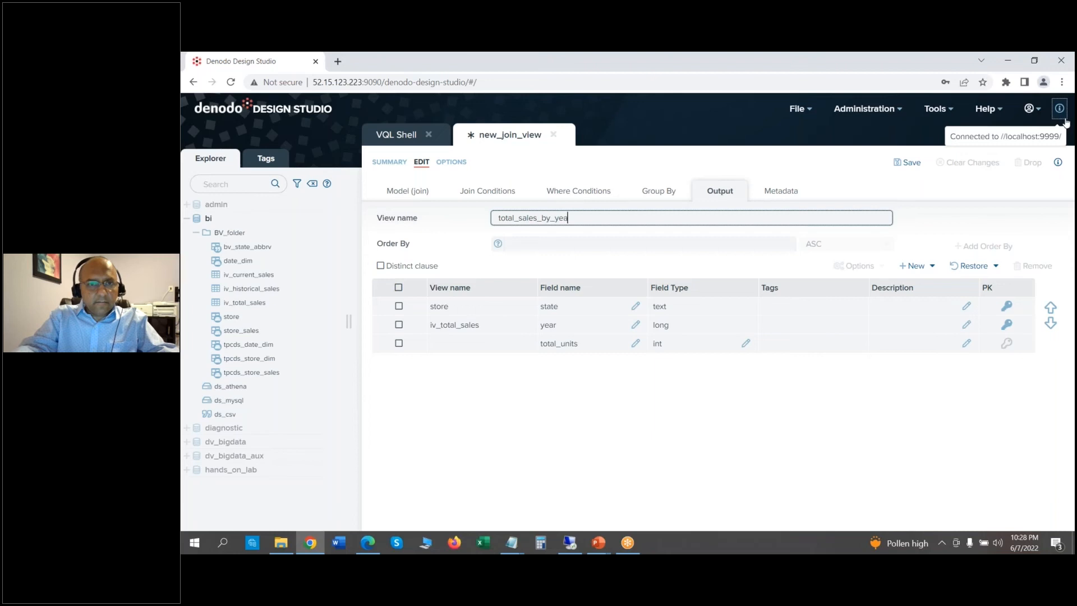
text(r_state)
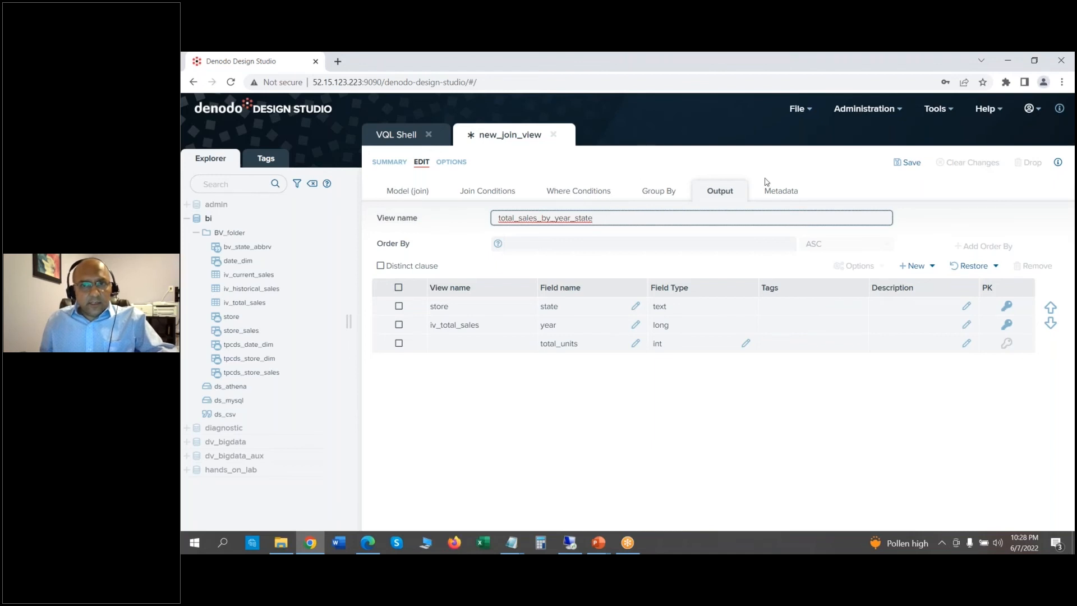
click(899, 169)
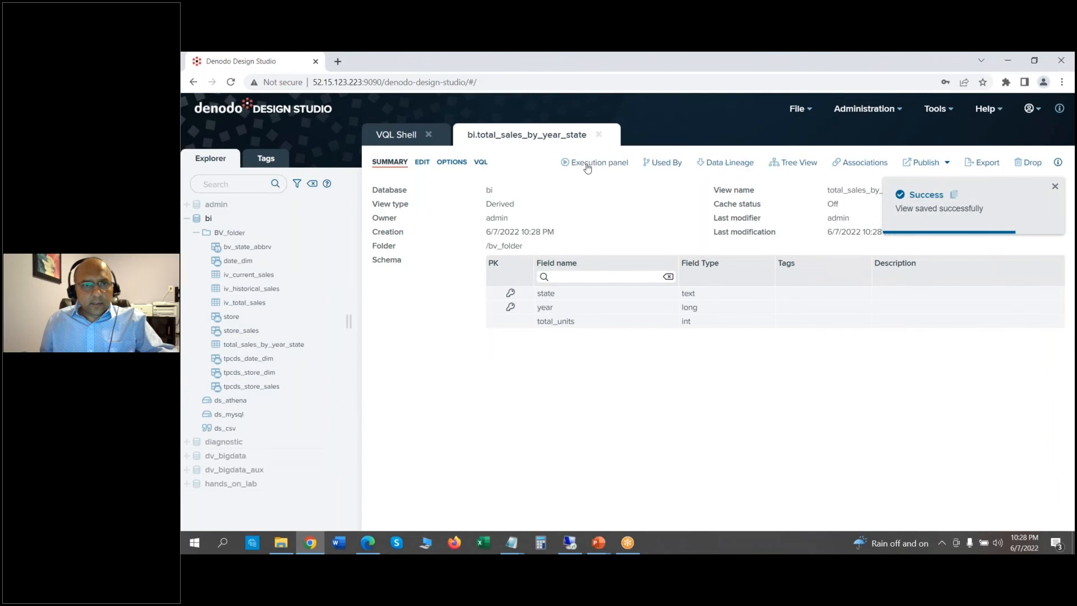
- Execute total_sales_by_year_state and examine the total units returned per state and year
click(586, 163)
click(949, 378)
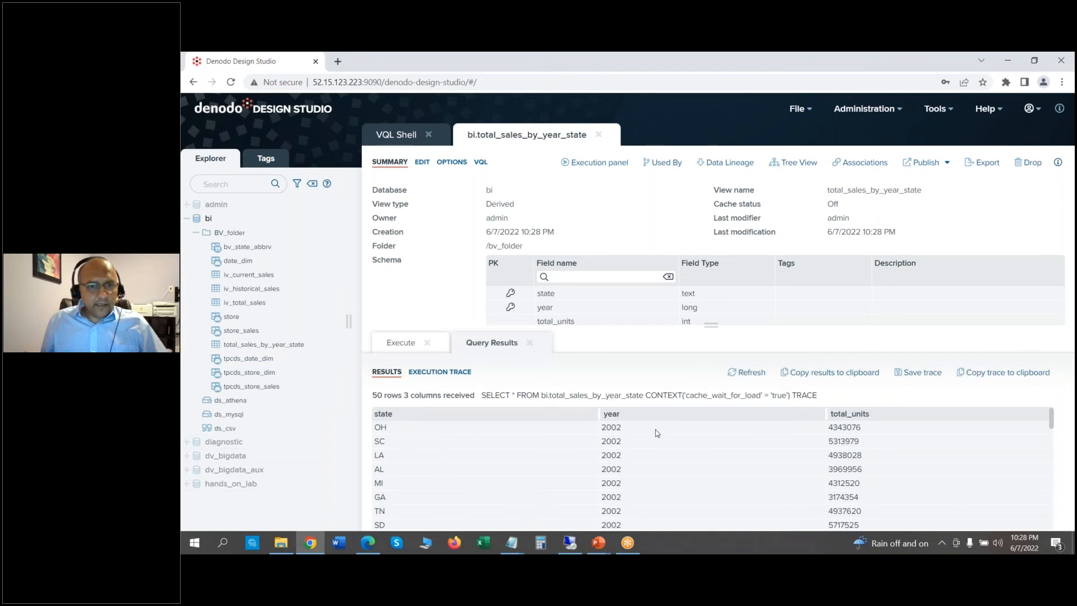
mouse_move(1052, 418)
mouse_down()
mouse_move(1052, 490)
mouse_move(1052, 416)
mouse_up()
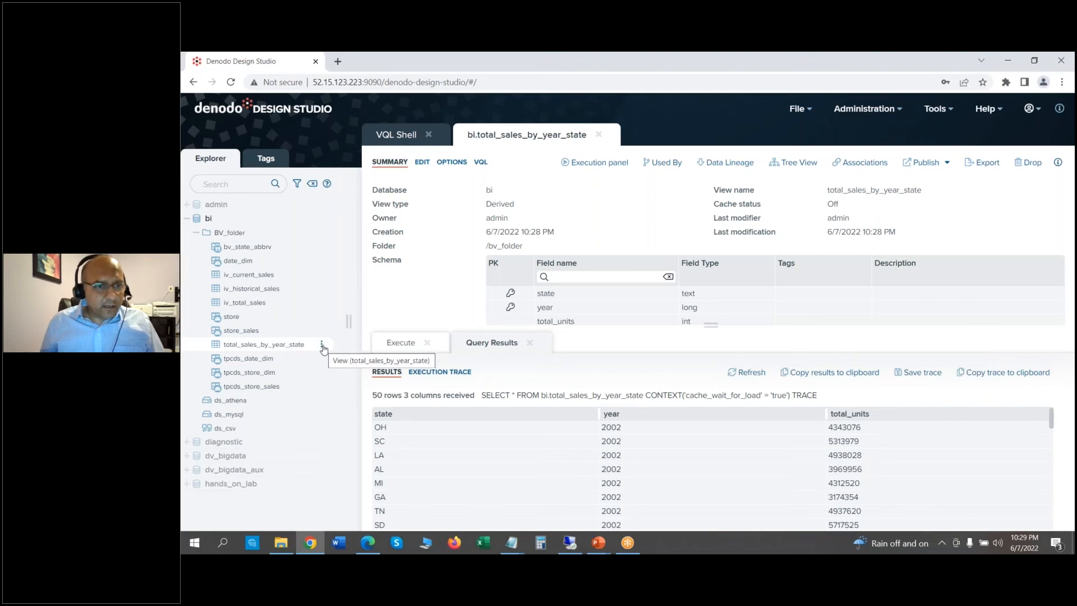
- Start a new join view from total_sales_by_year_state and add the bv_state_abbrv view to it
click(322, 345)
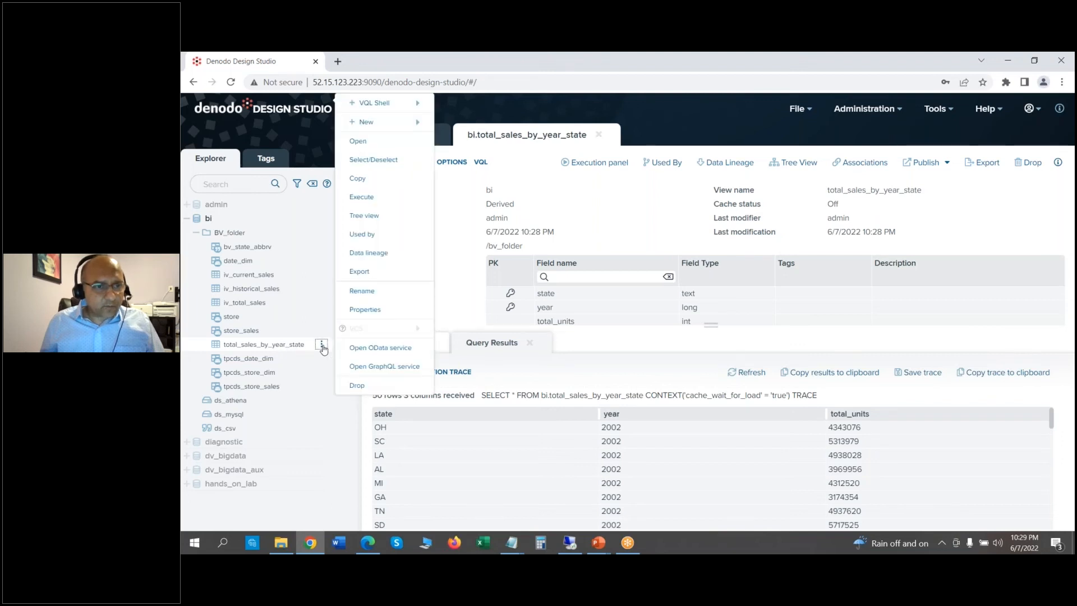
mouse_move(381, 122)
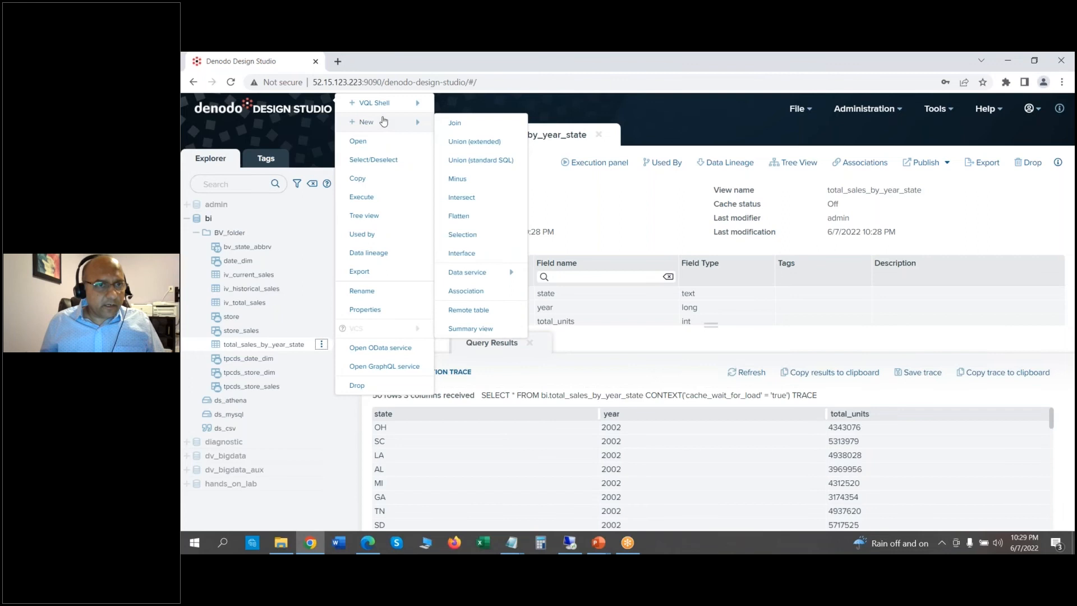
click(455, 122)
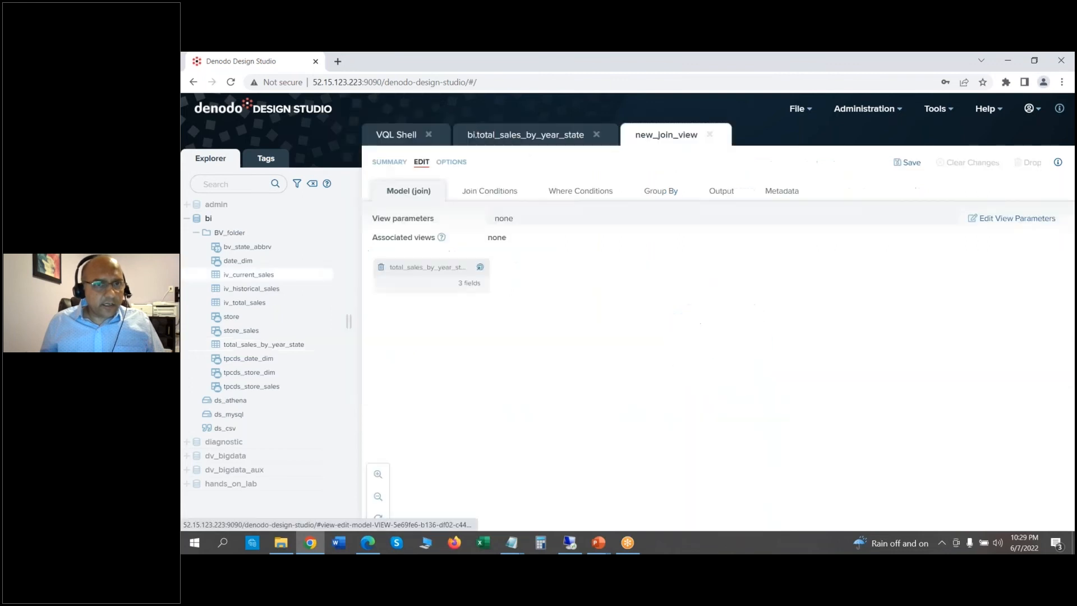
drag(247, 246, 584, 283)
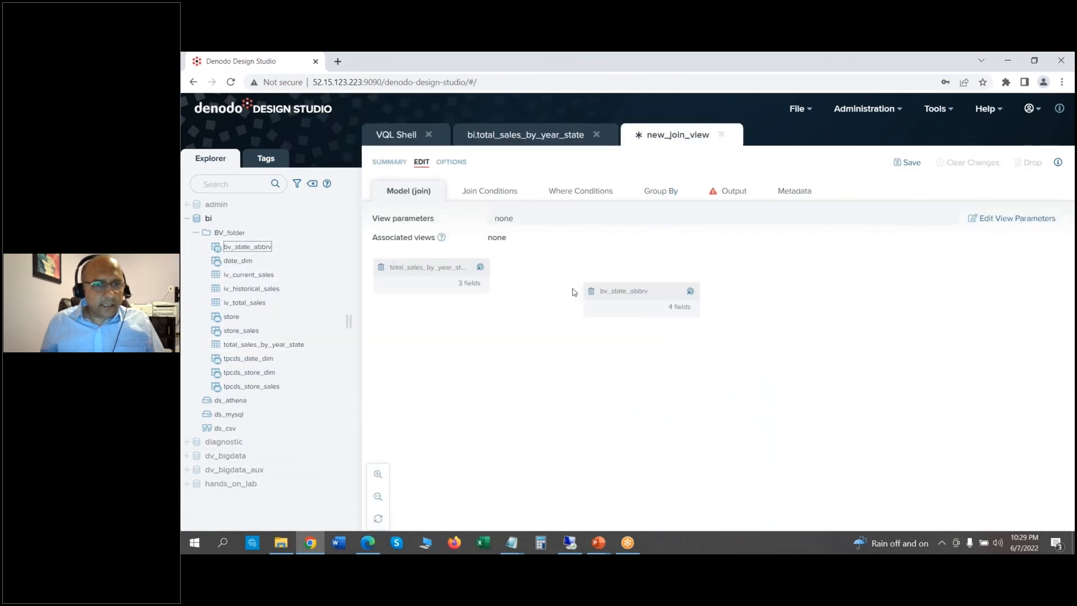
- Join total_sales_by_year_state to bv_state_abbrv on state = abbreviation and check the resulting join condition
drag(479, 268, 612, 296)
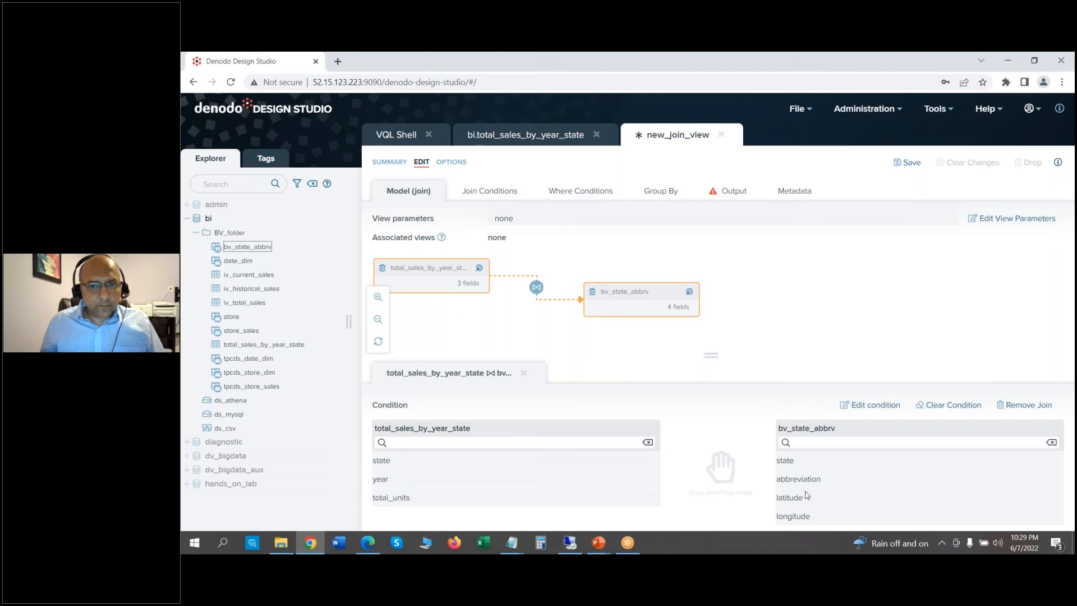
drag(390, 461, 791, 478)
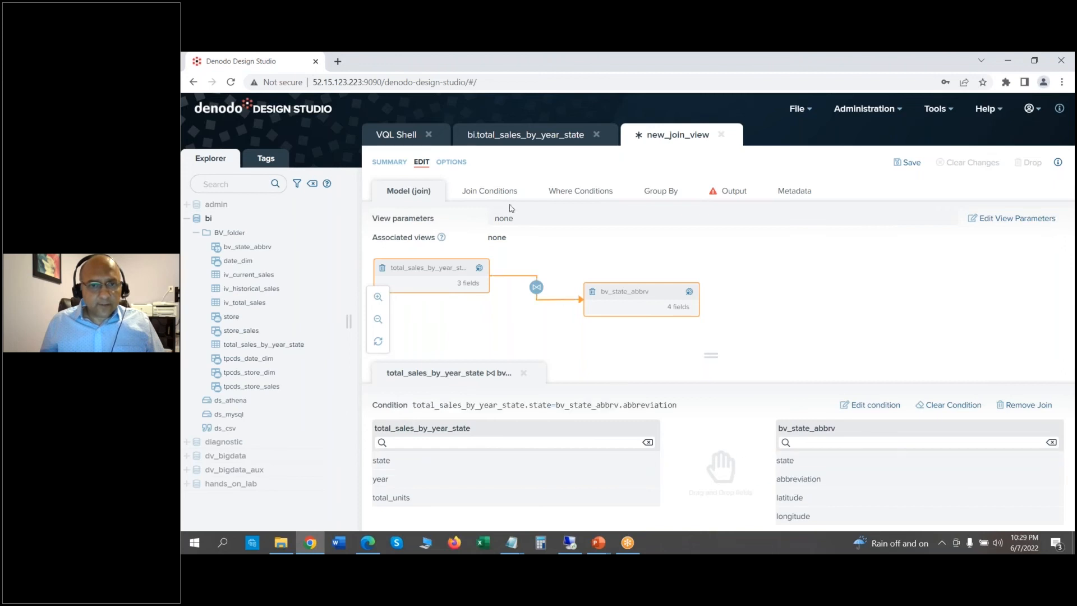
click(491, 191)
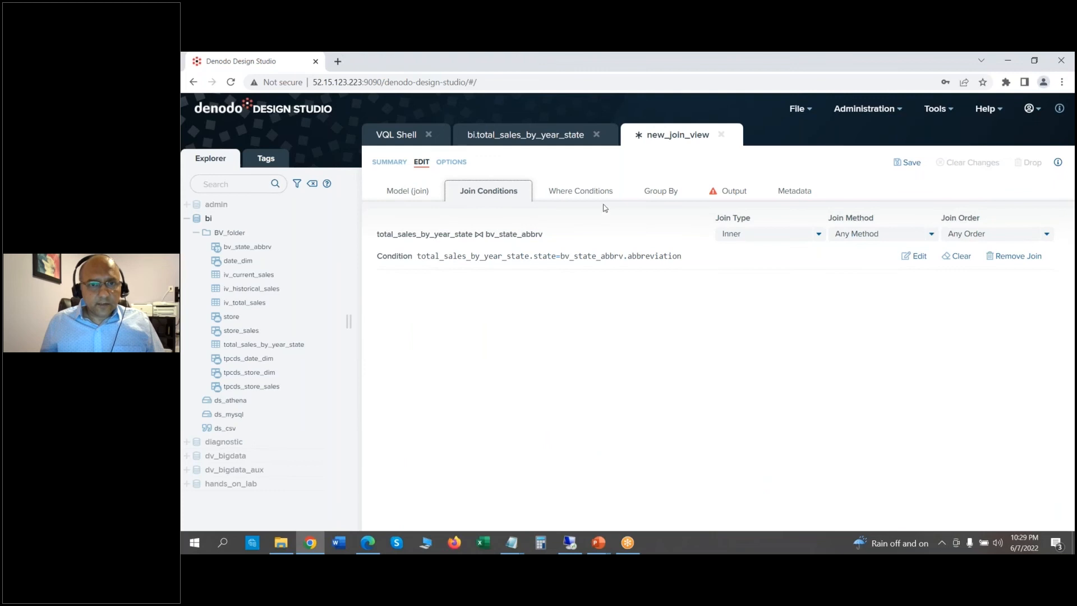
click(601, 197)
- Remove the duplicate state field that comes from total_sales_by_year_state from the join view's output
click(729, 196)
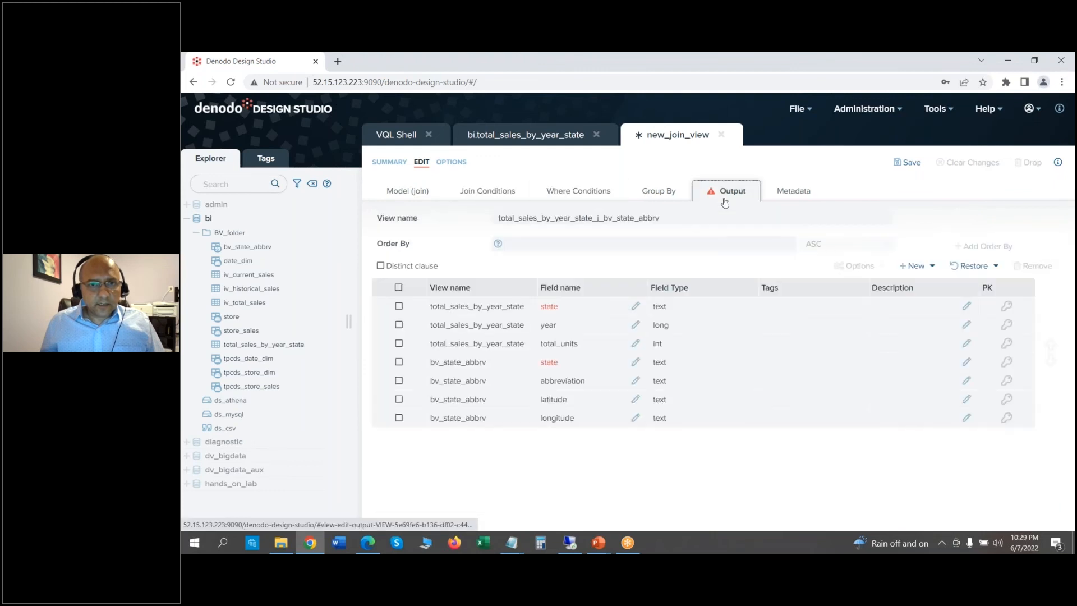
click(399, 306)
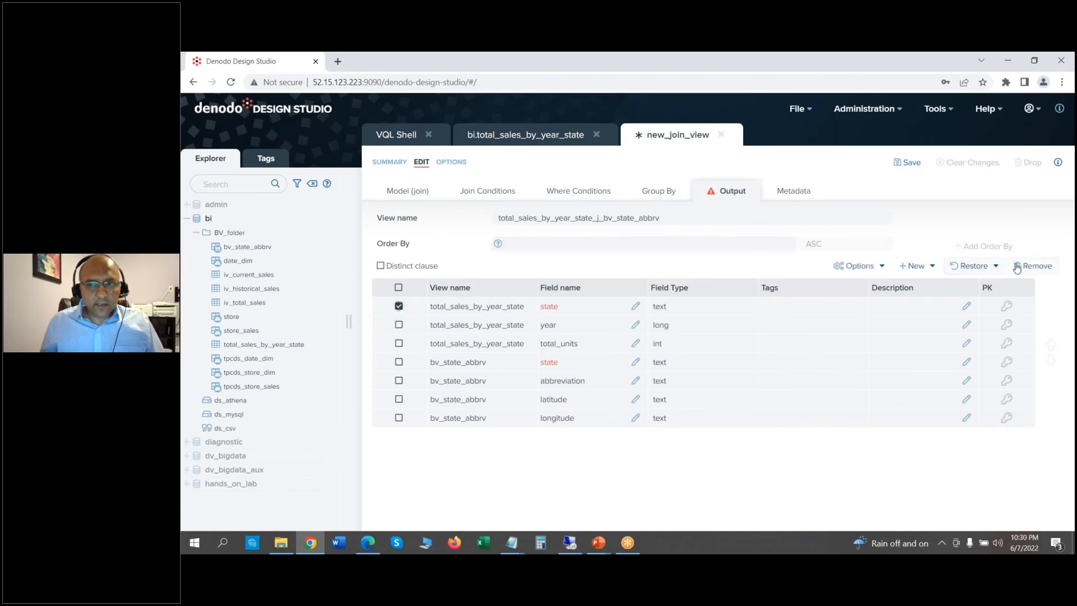
click(1034, 267)
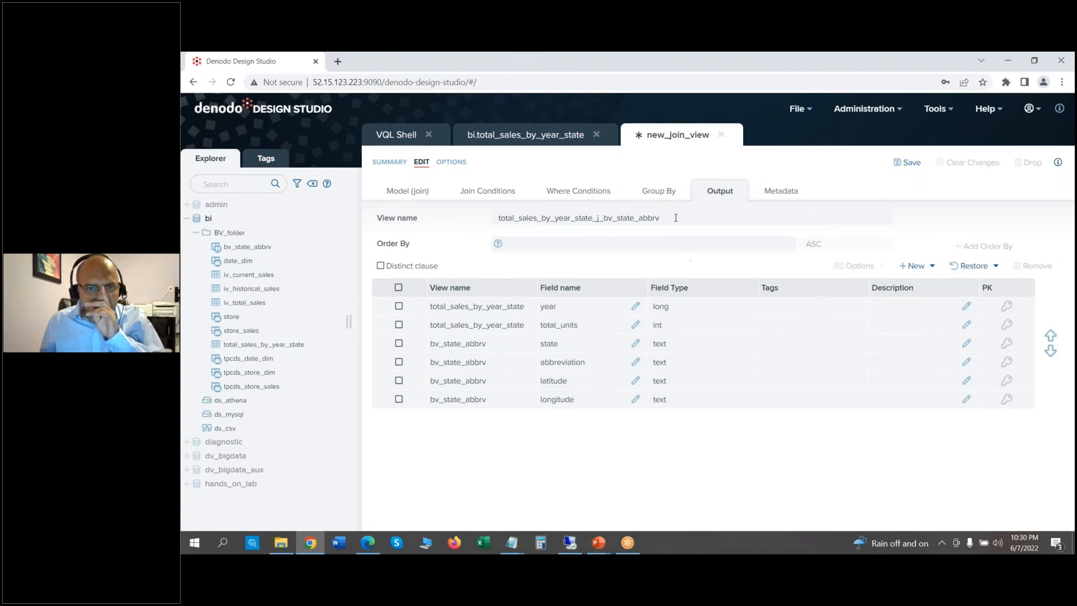
- Rename the new join view total_sales_by_year_statename
double_click(502, 218)
text(total_sales_by_)
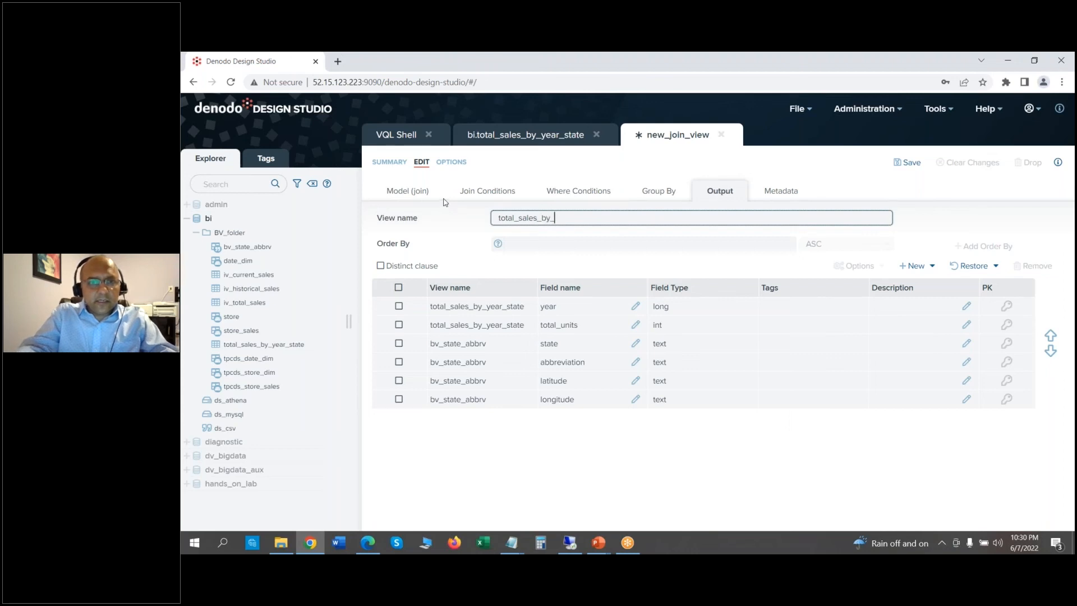
text(styear_statename)
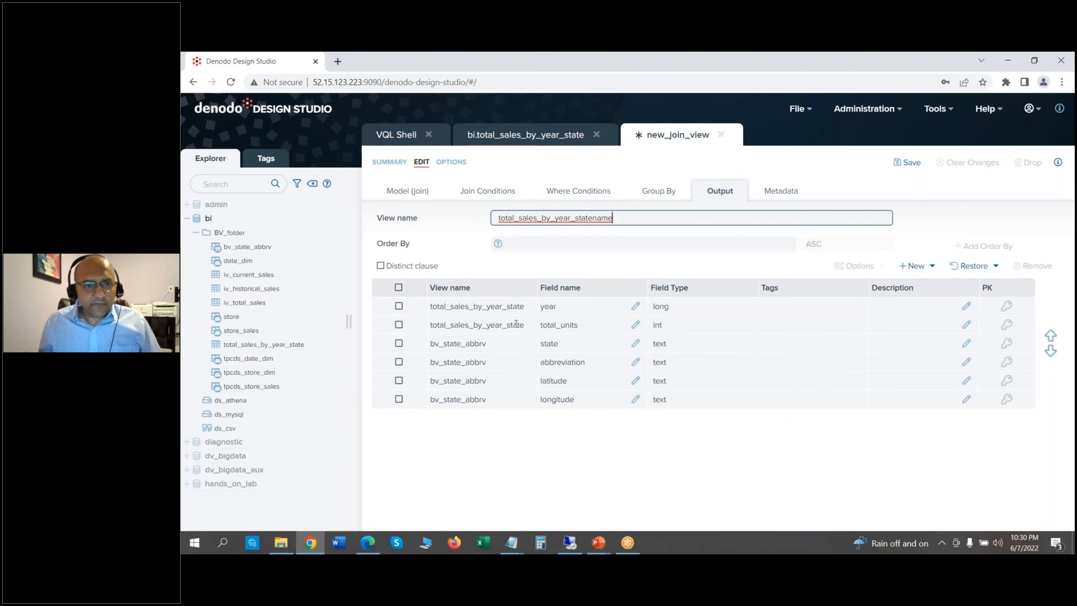
click(933, 267)
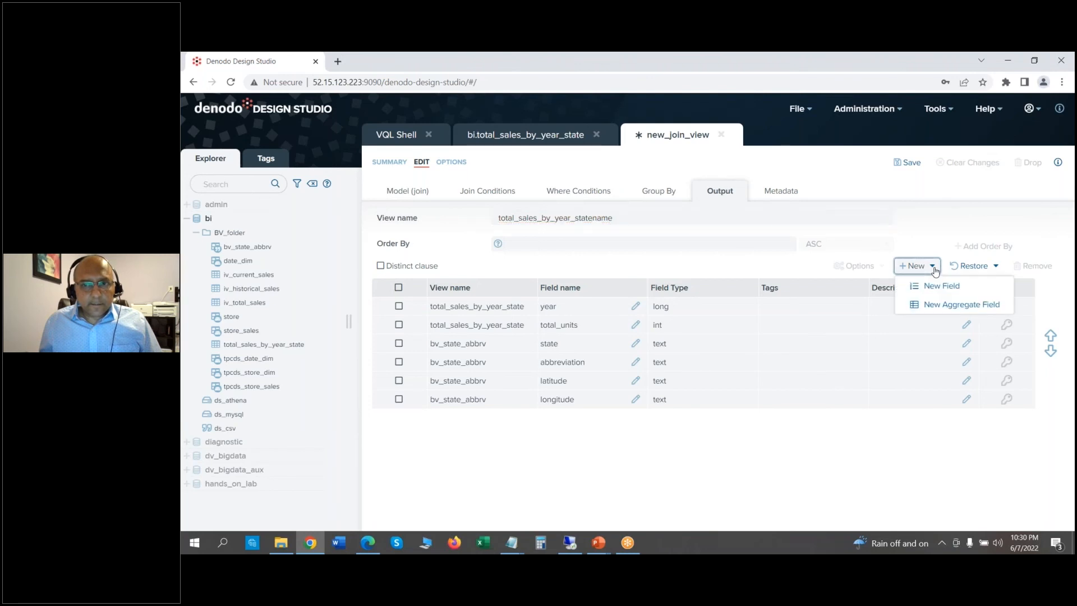
click(934, 270)
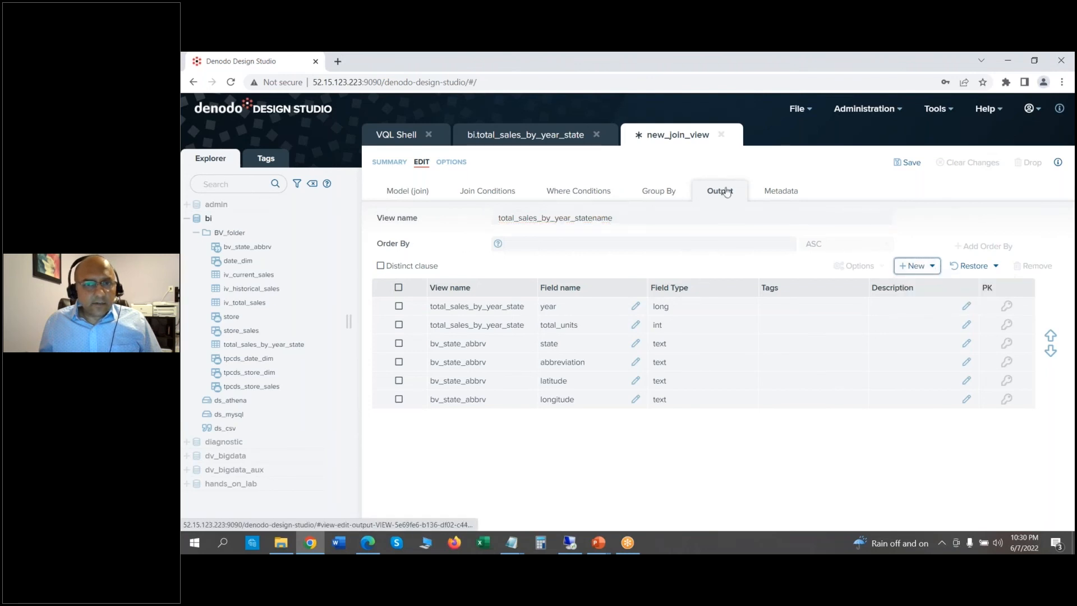
- Save the total_sales_by_year_statename join view and execute it to query its rows
click(907, 163)
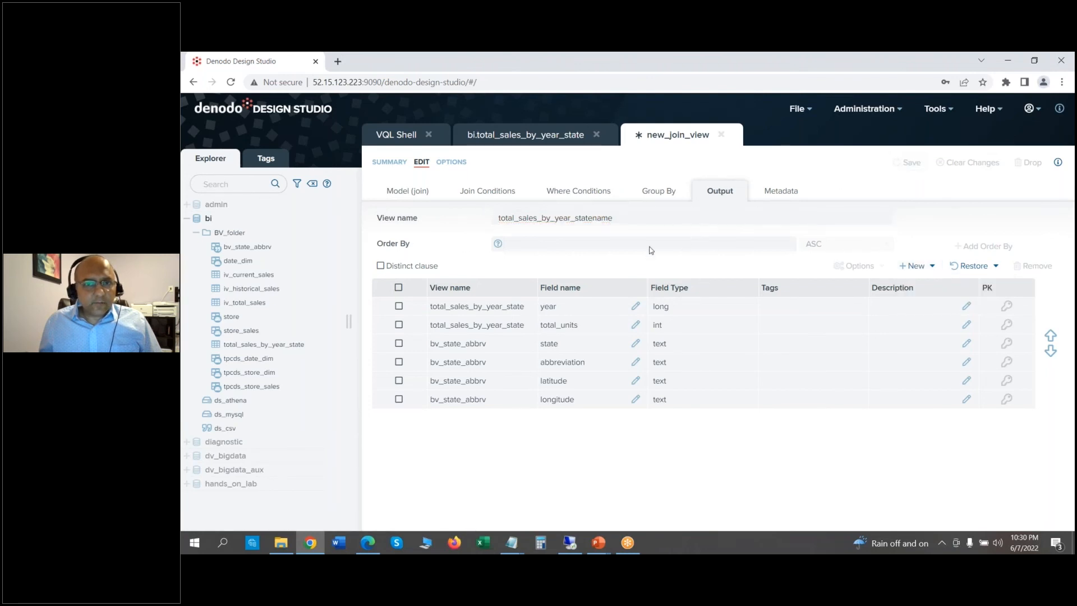
click(594, 162)
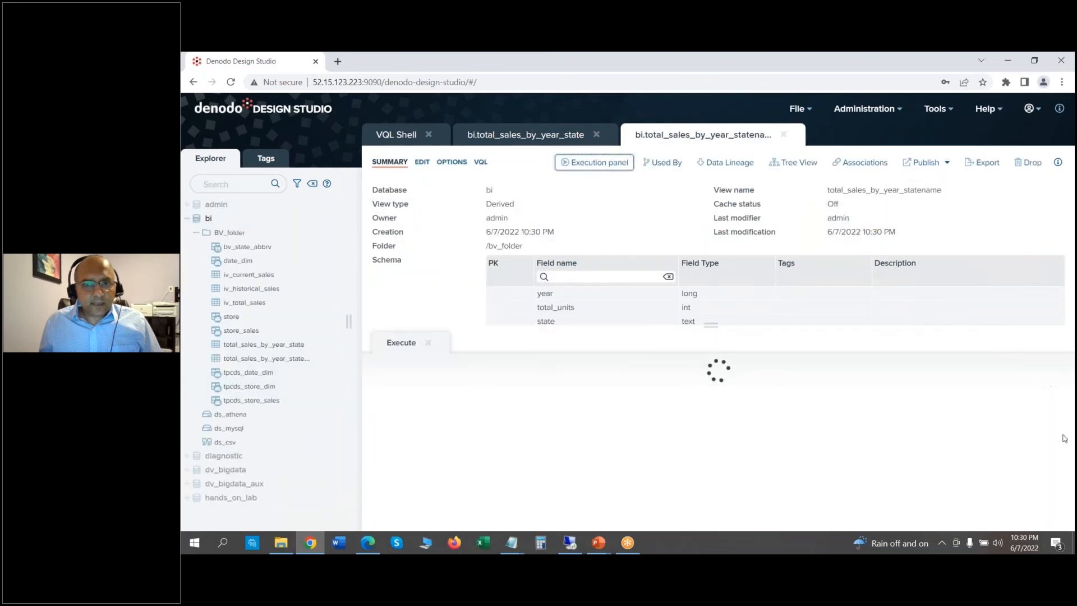
click(948, 383)
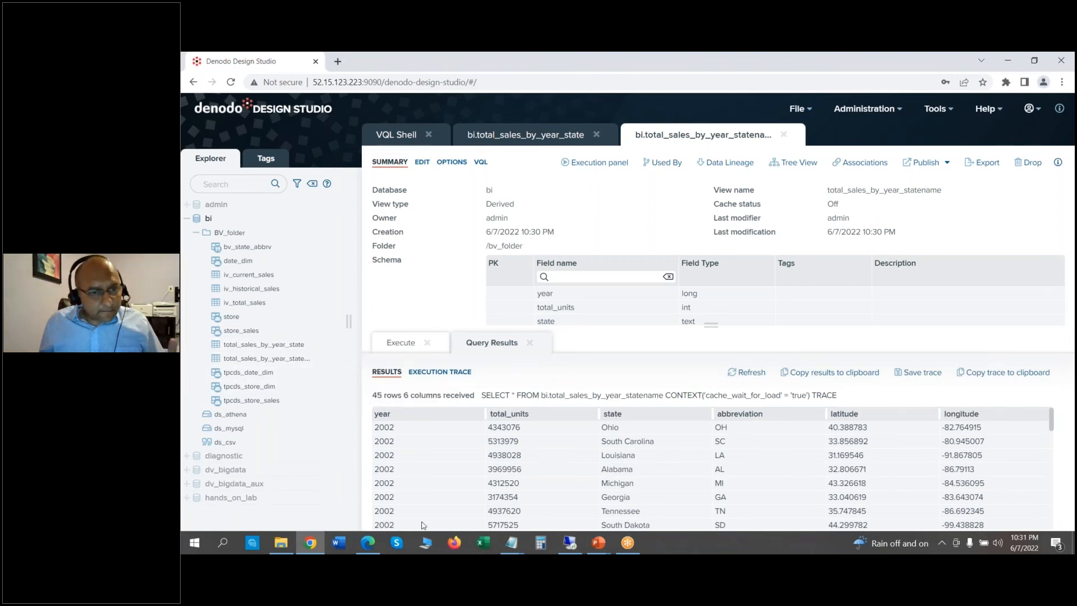
- Switch to the remote desktop and review the DenodoODBCa user DSN configuration in ODBC Data Sources (64-bit)
mouse_move(569, 542)
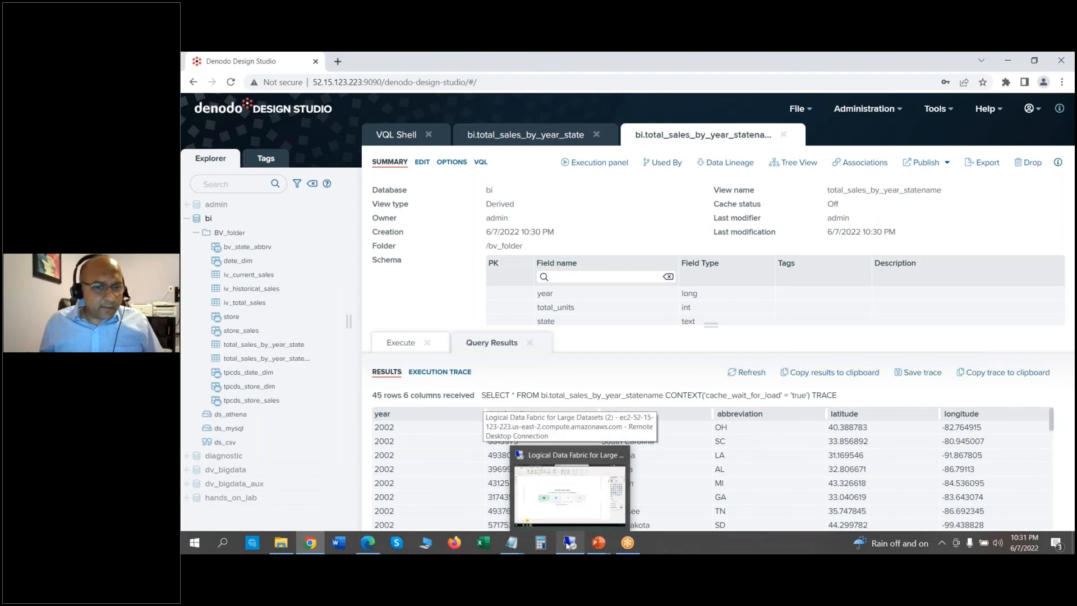
click(567, 543)
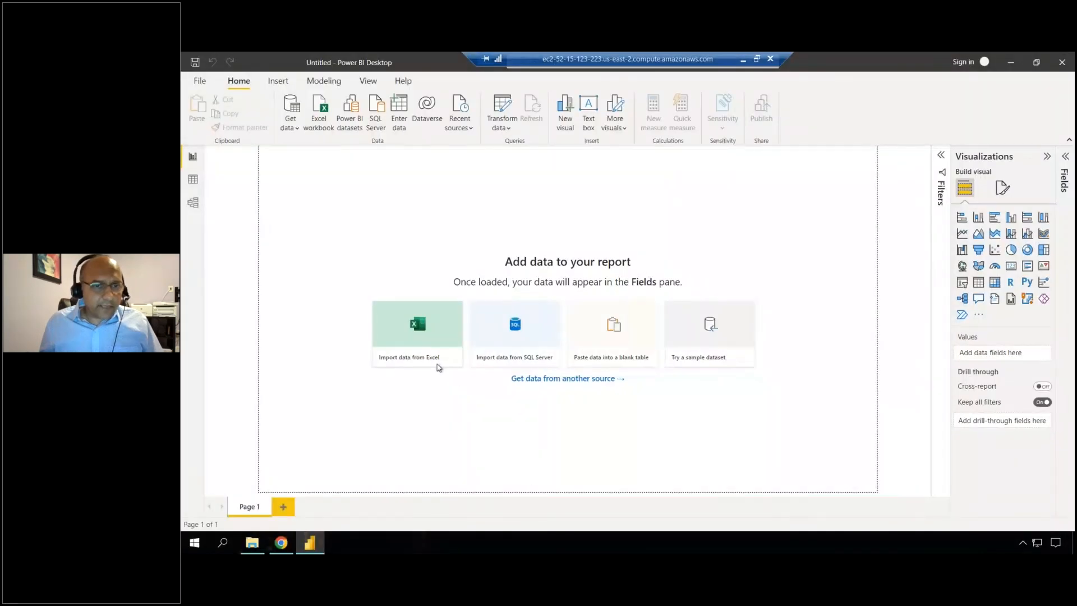
click(223, 543)
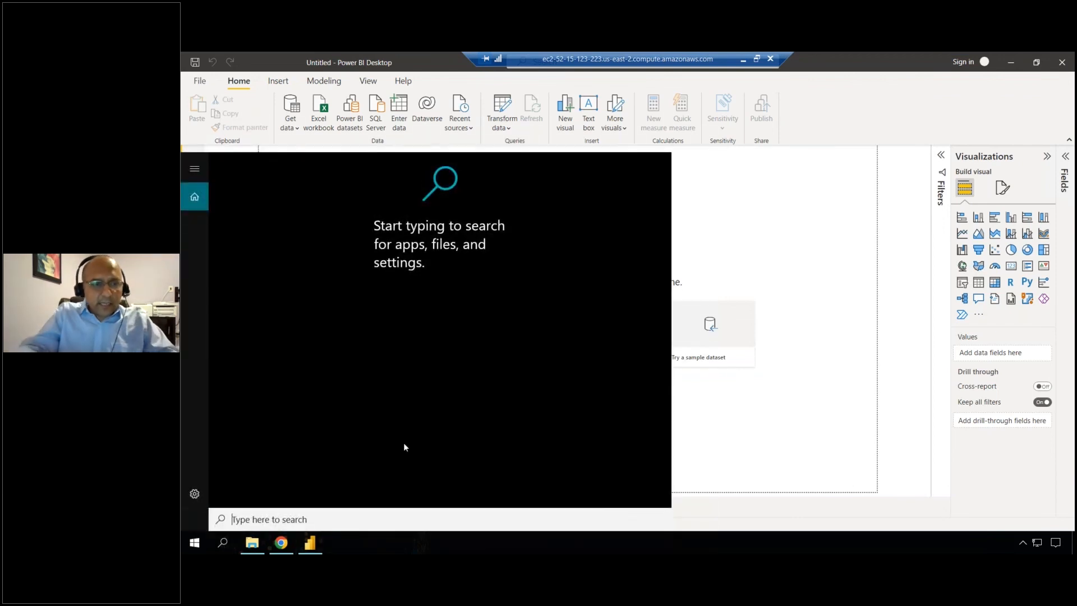
text(odbc)
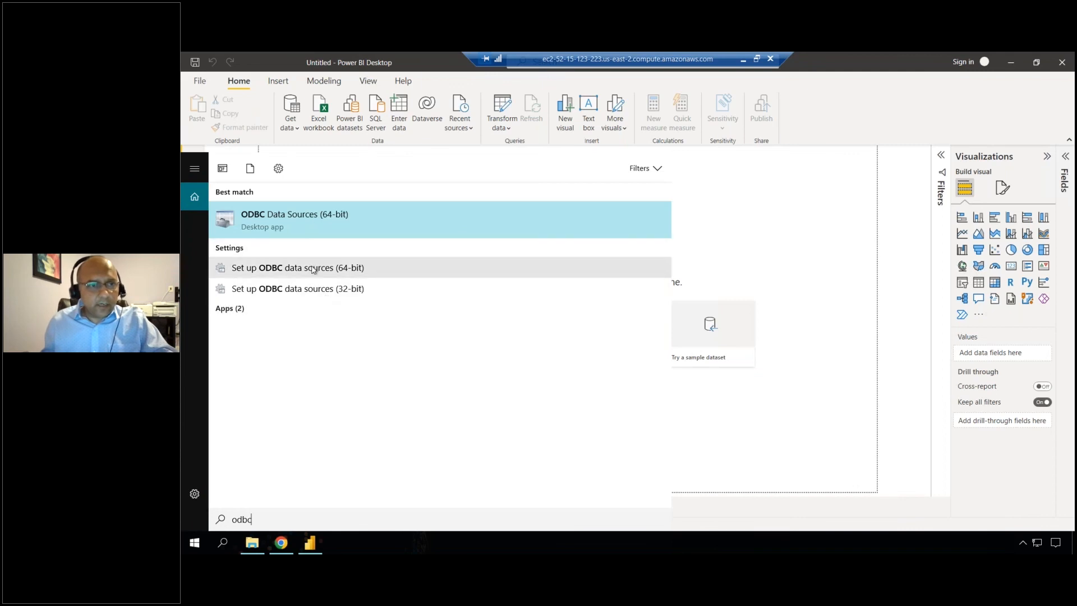
click(313, 225)
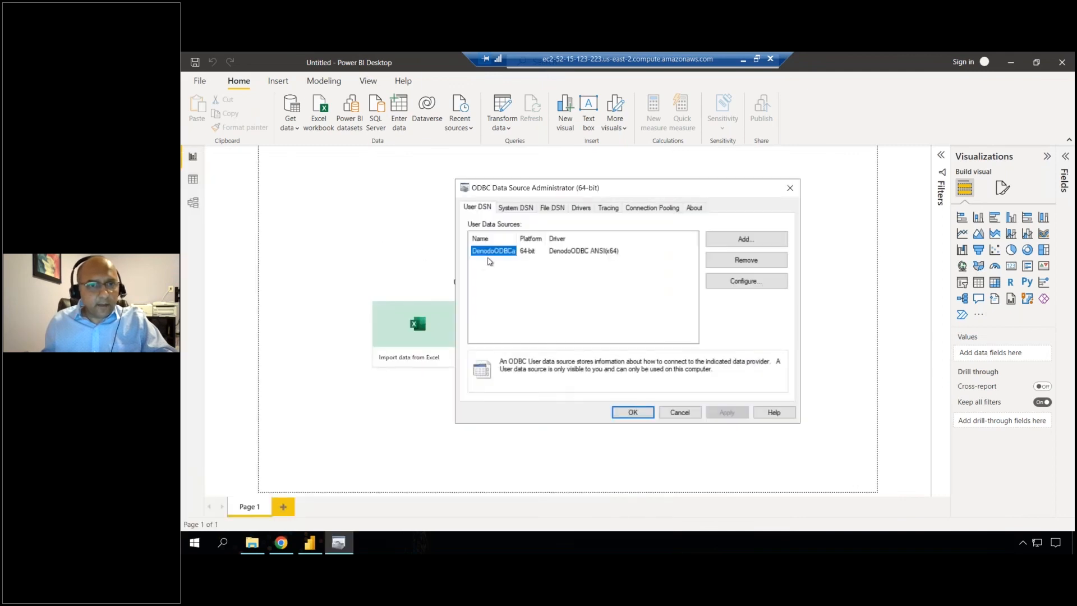
click(735, 282)
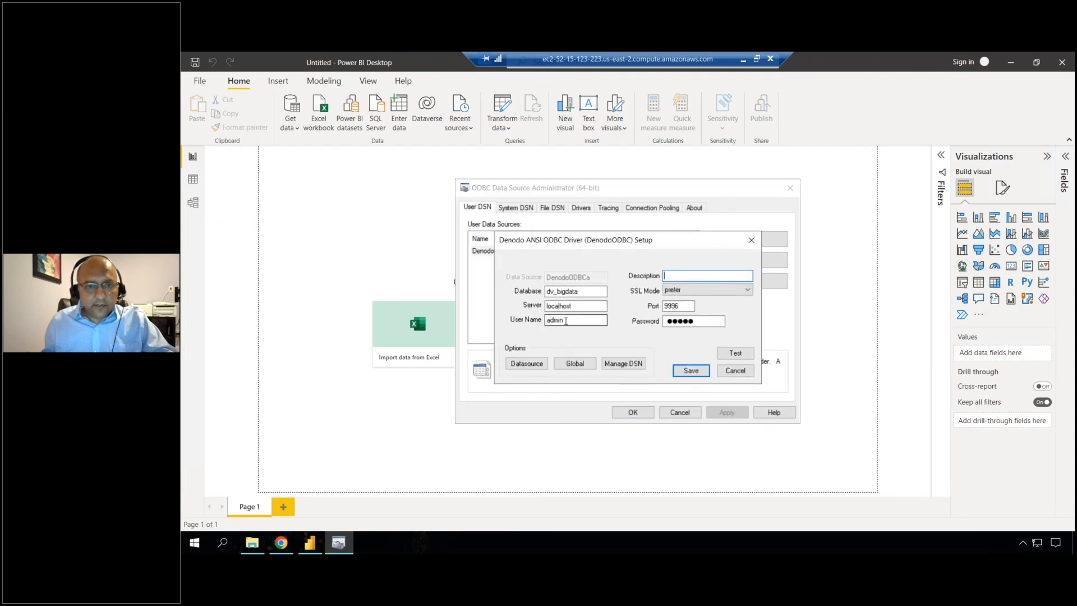
click(733, 372)
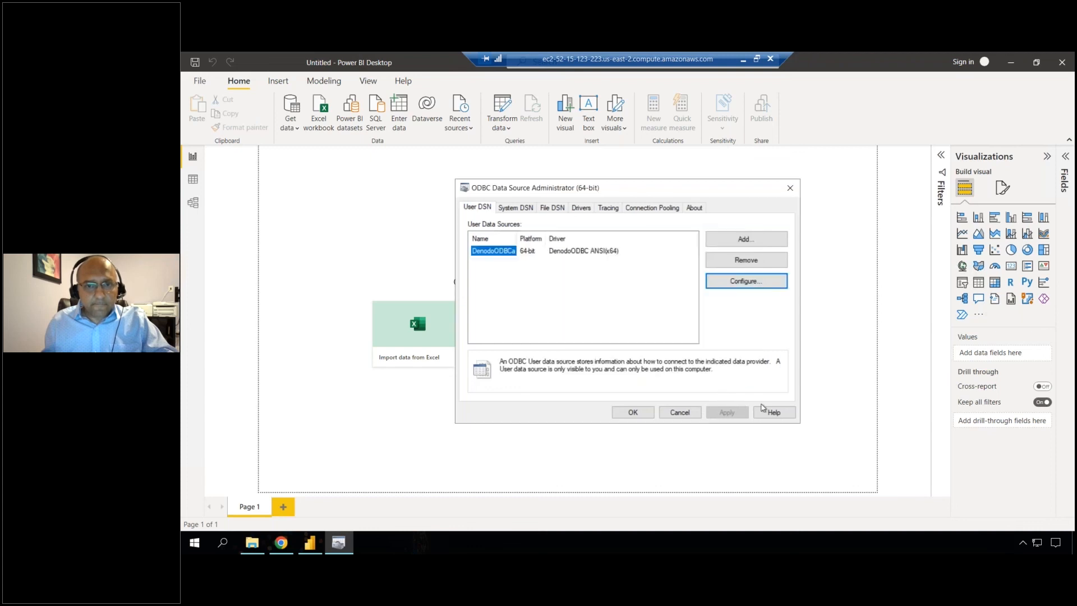
click(680, 413)
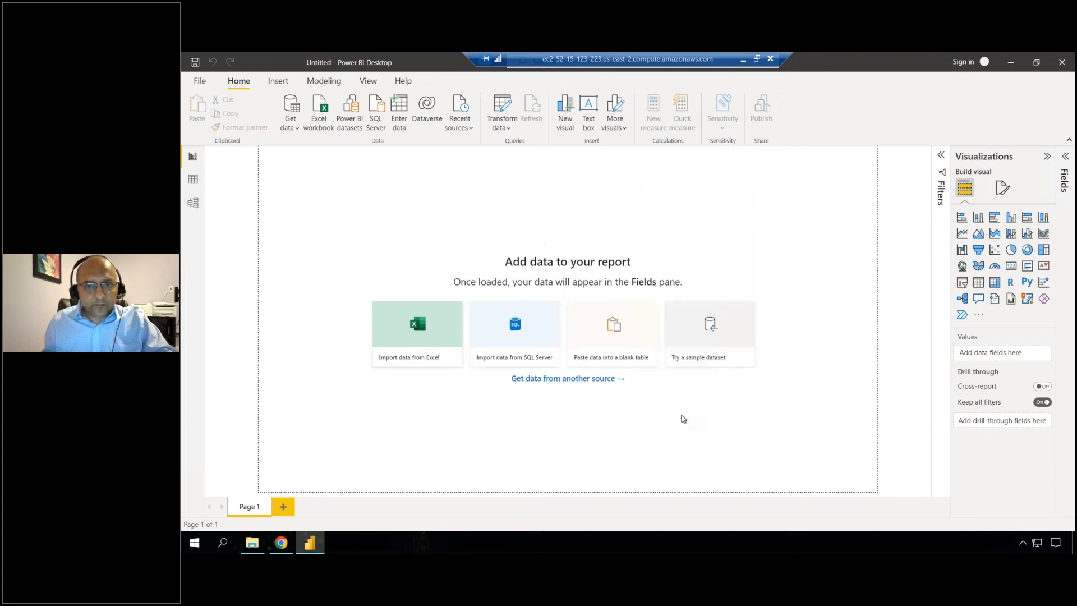
- Start a new data connection in Power BI Desktop using the Denodo connector
click(295, 128)
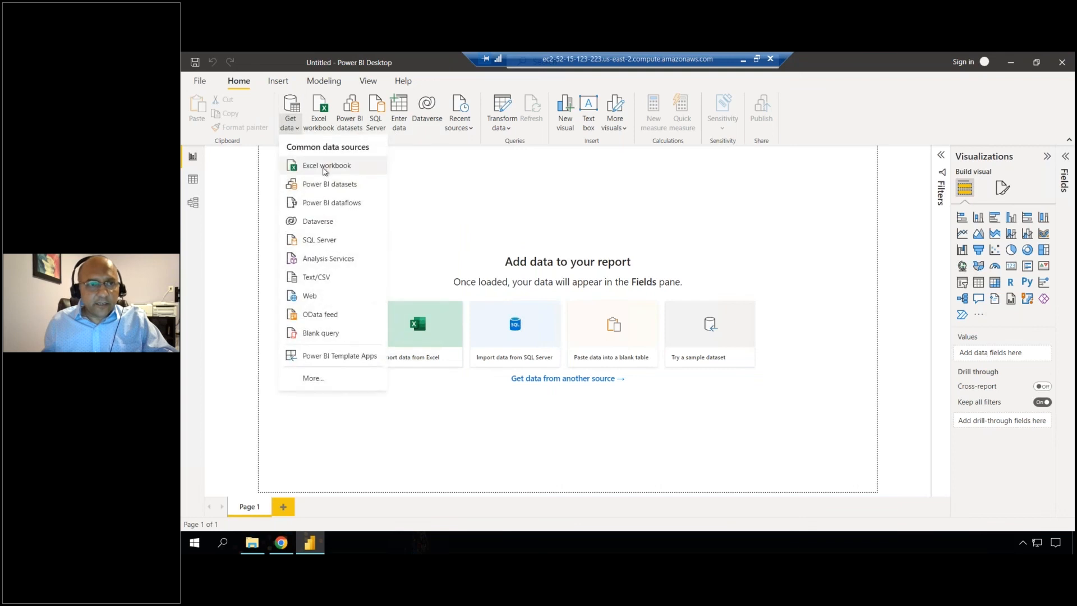
click(314, 378)
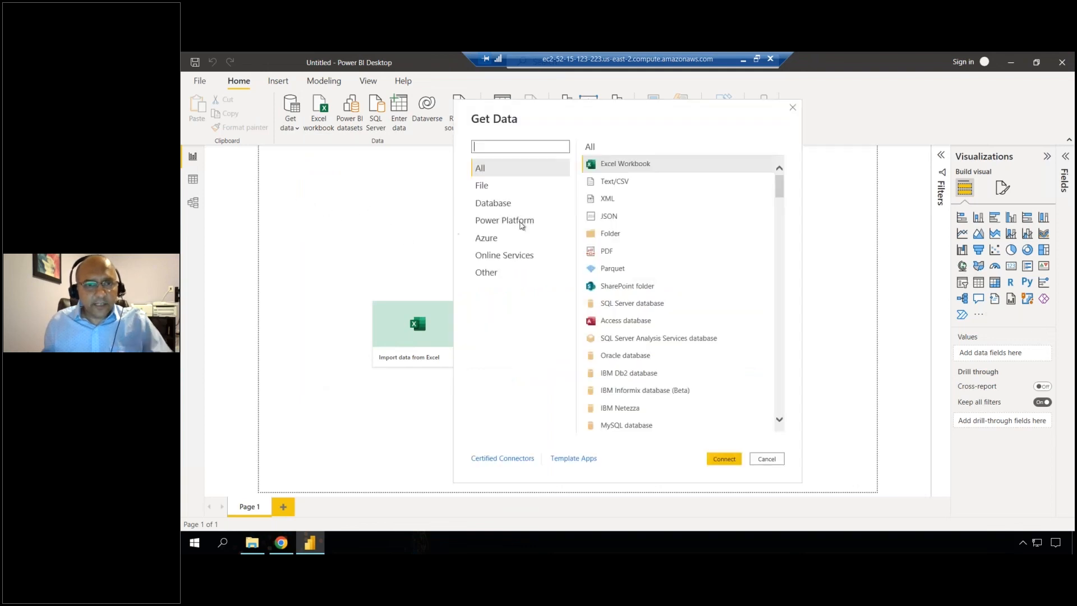
scroll(778, 196, down, 3)
drag(778, 196, 773, 321)
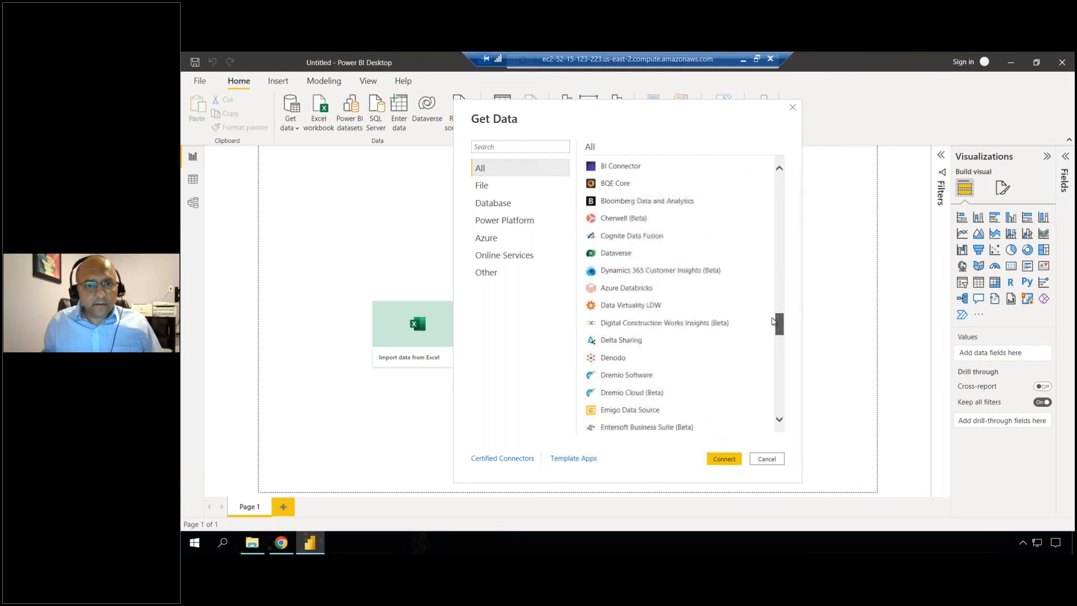
click(619, 360)
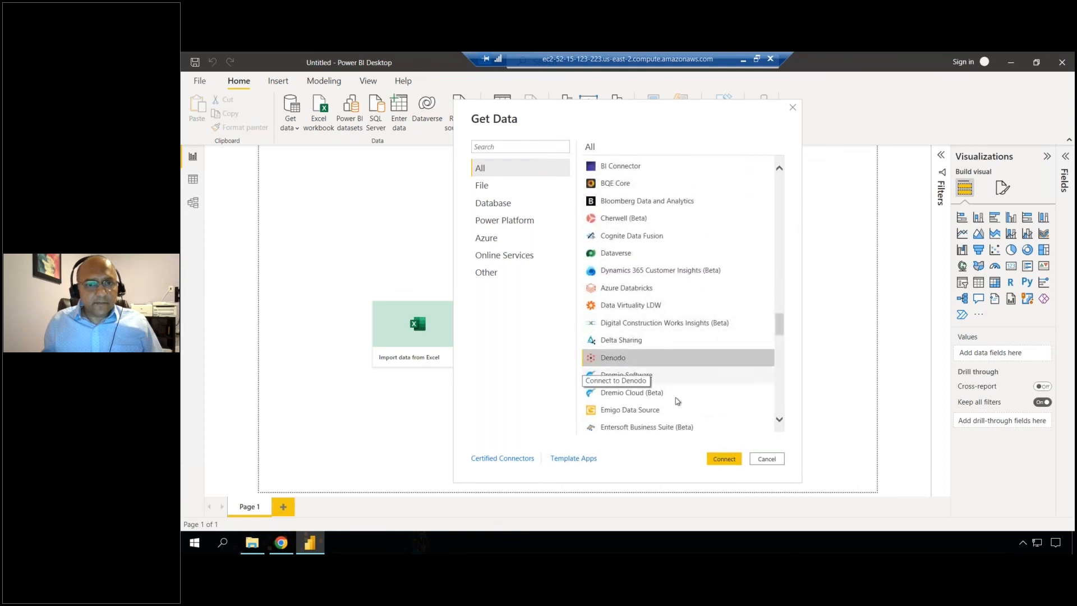
click(723, 460)
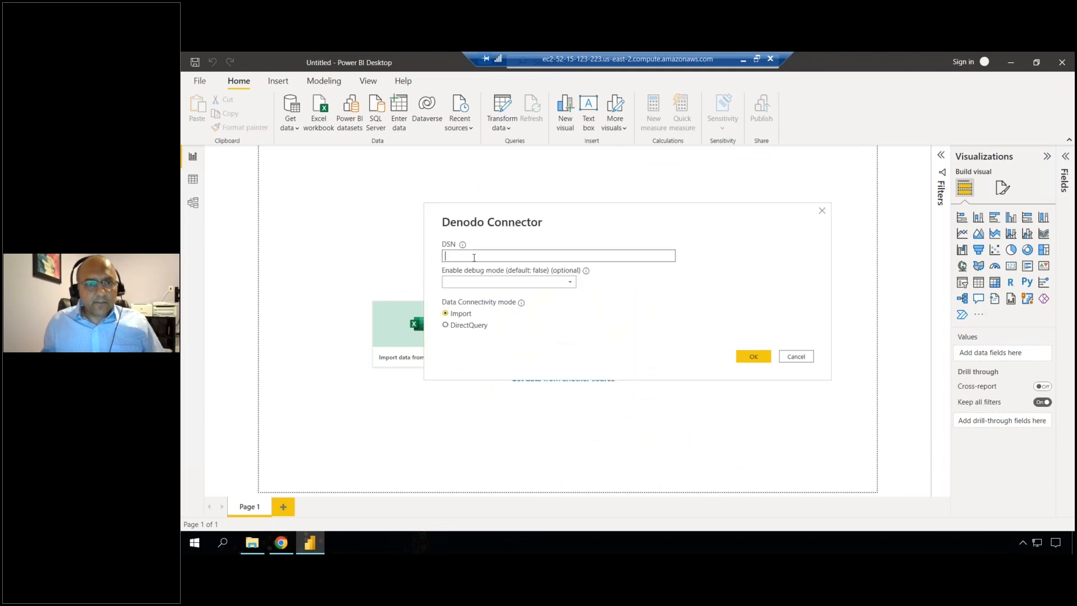
- Connect to Denodo through the DSN DenodoODBCa in Import mode
text(ODBC)
key(BackSpace)
key(BackSpace)
key(BackSpace)
text(DenodoODBC)
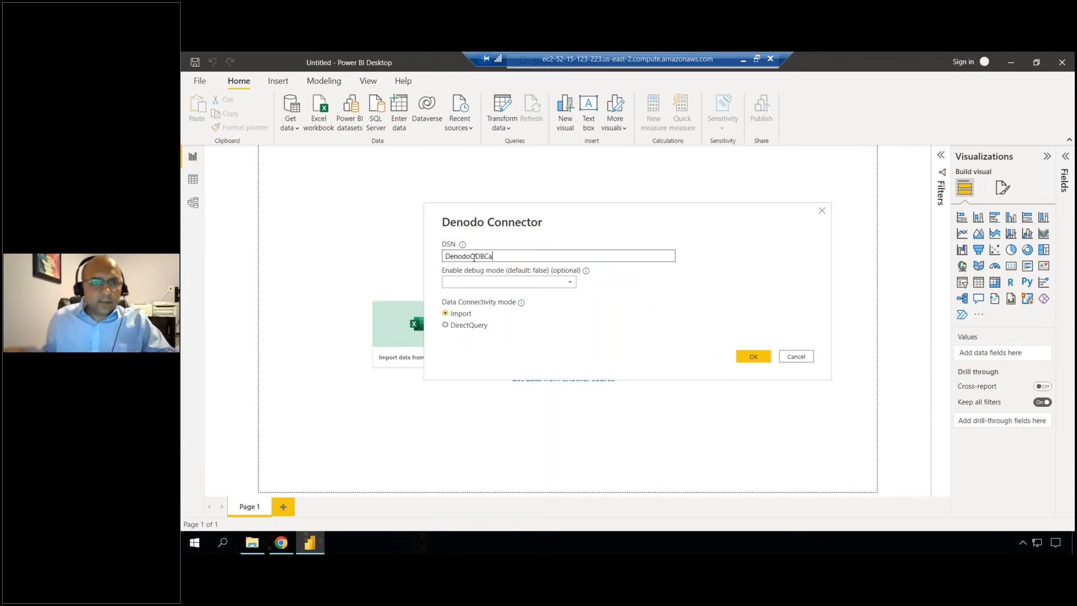
click(753, 355)
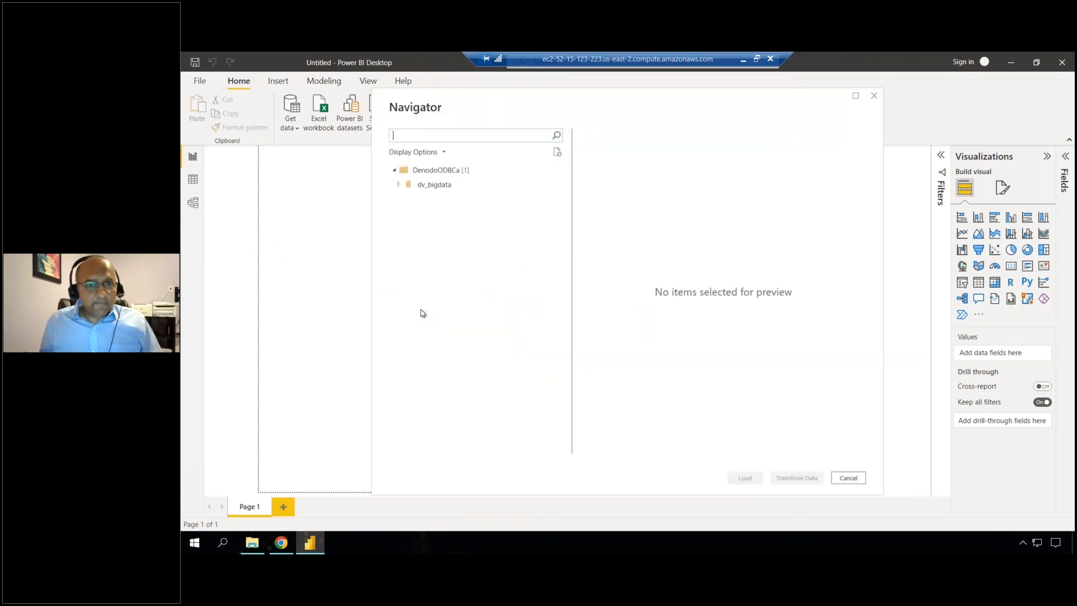
- Load the total_sales_by_year_statename view from the bi folder of dv_bigdata into the report
click(402, 185)
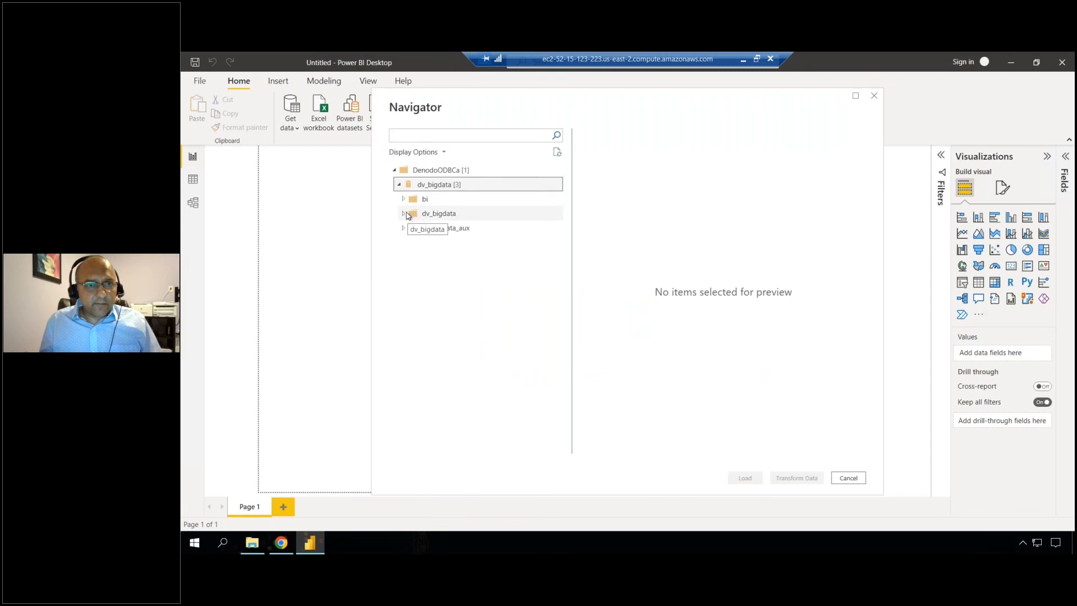
click(403, 200)
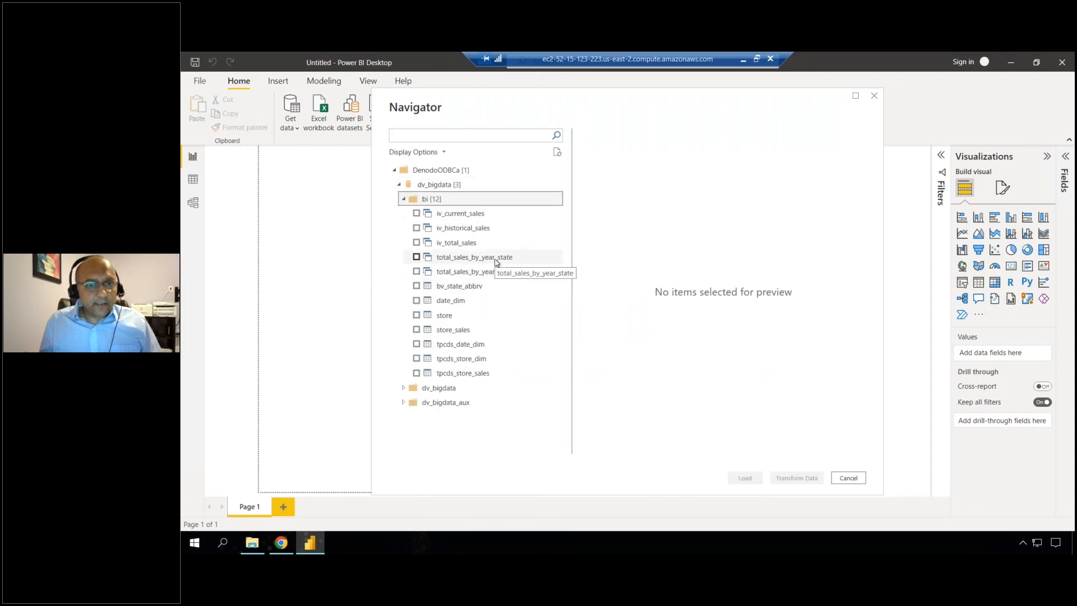
click(416, 272)
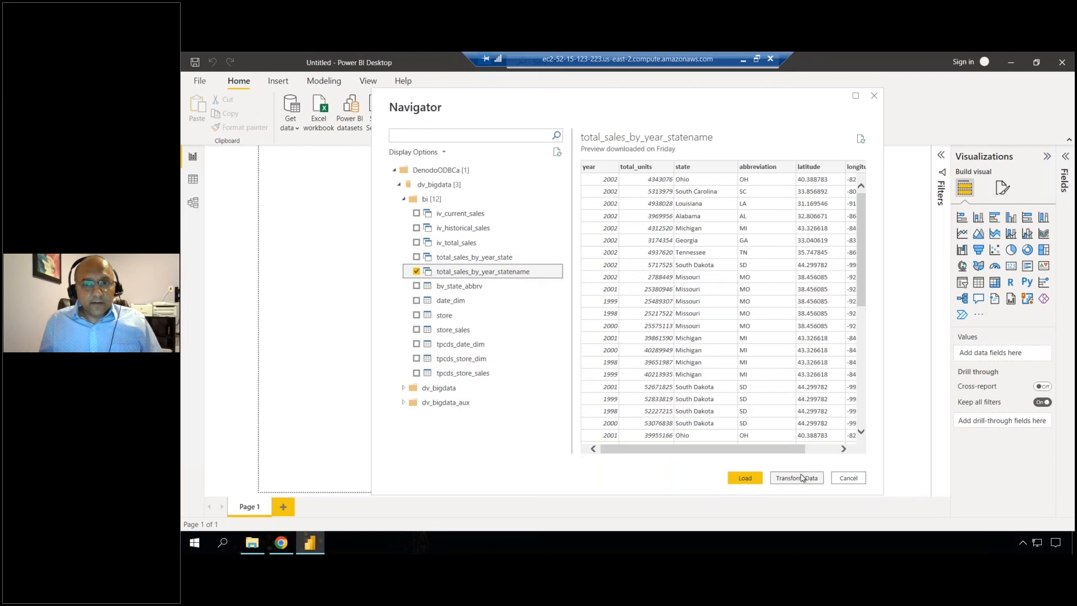
click(740, 481)
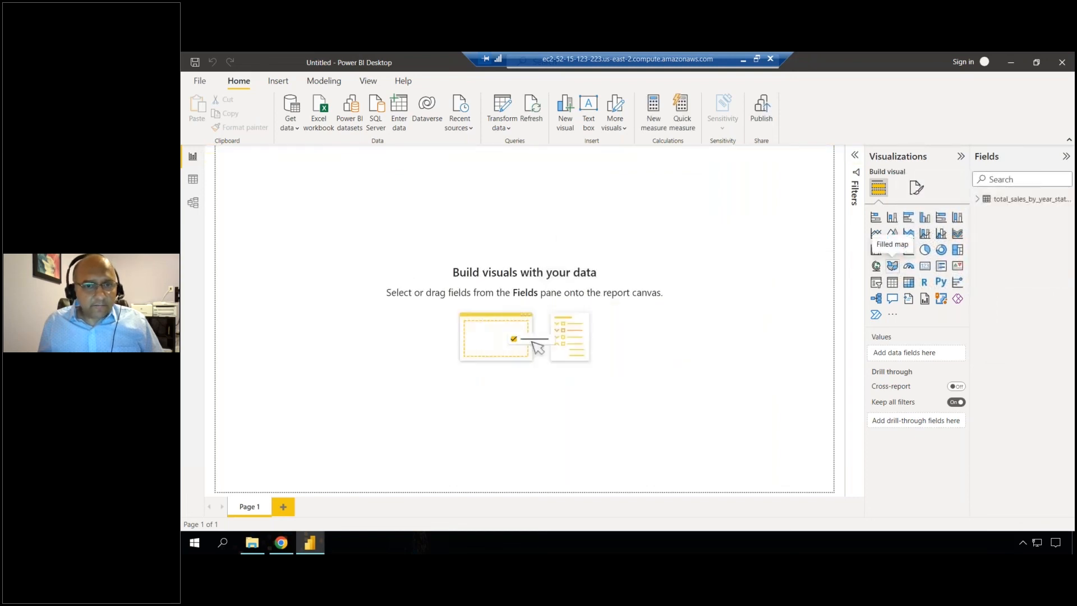
- Add an enlarged filled map visual to the report with state as the location and total_units as the tooltip
click(892, 265)
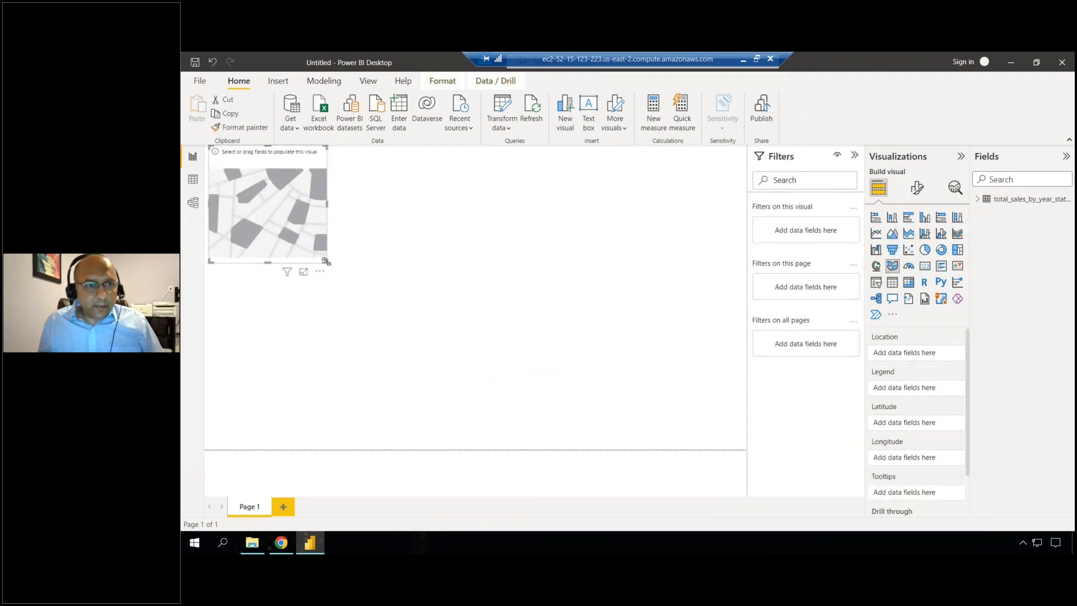
drag(329, 262, 542, 364)
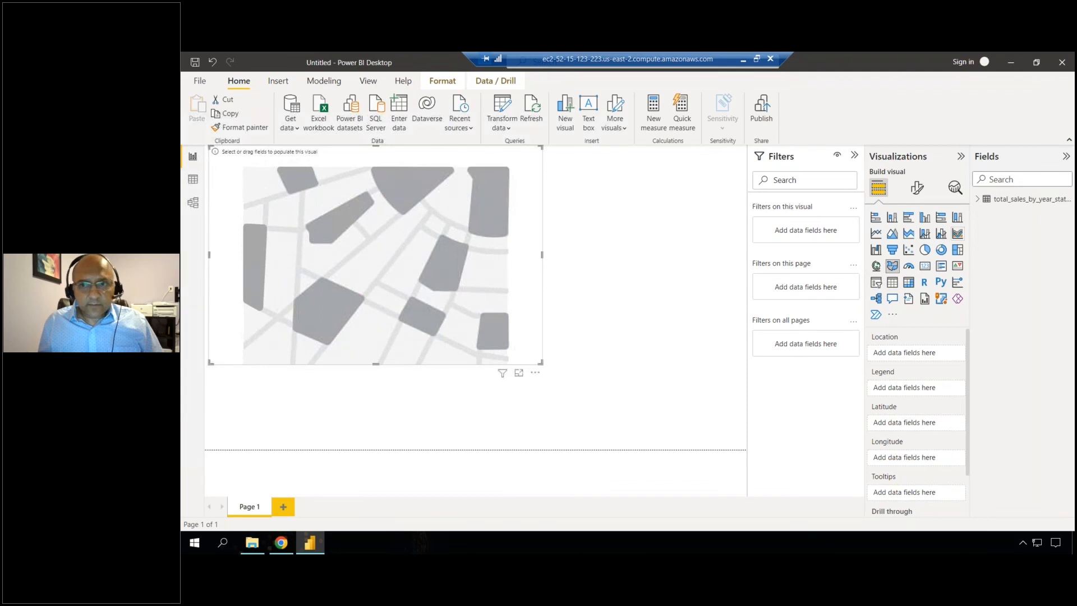
click(979, 202)
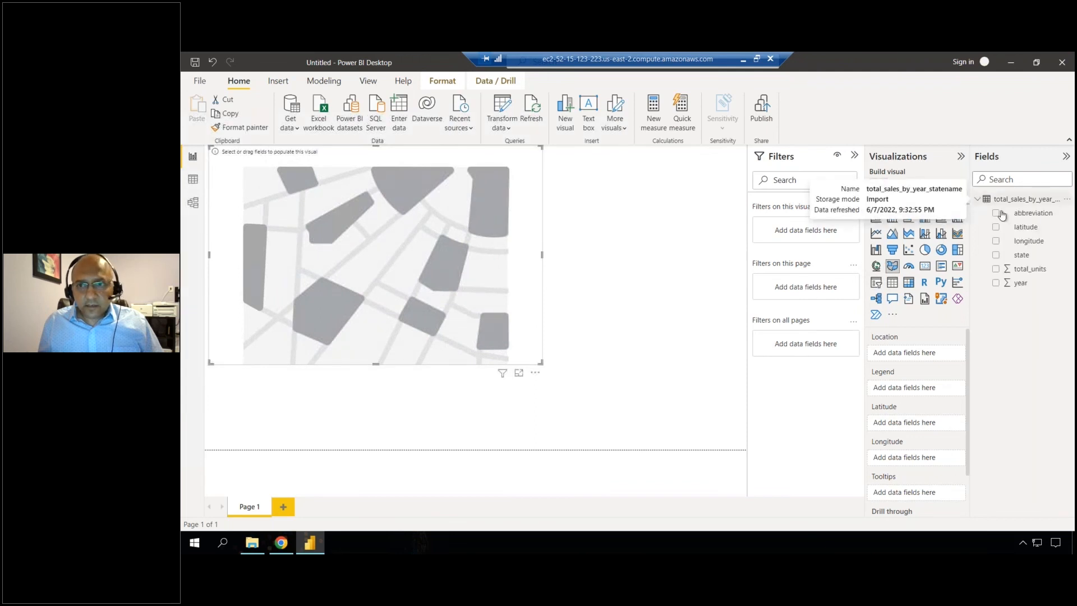
click(996, 256)
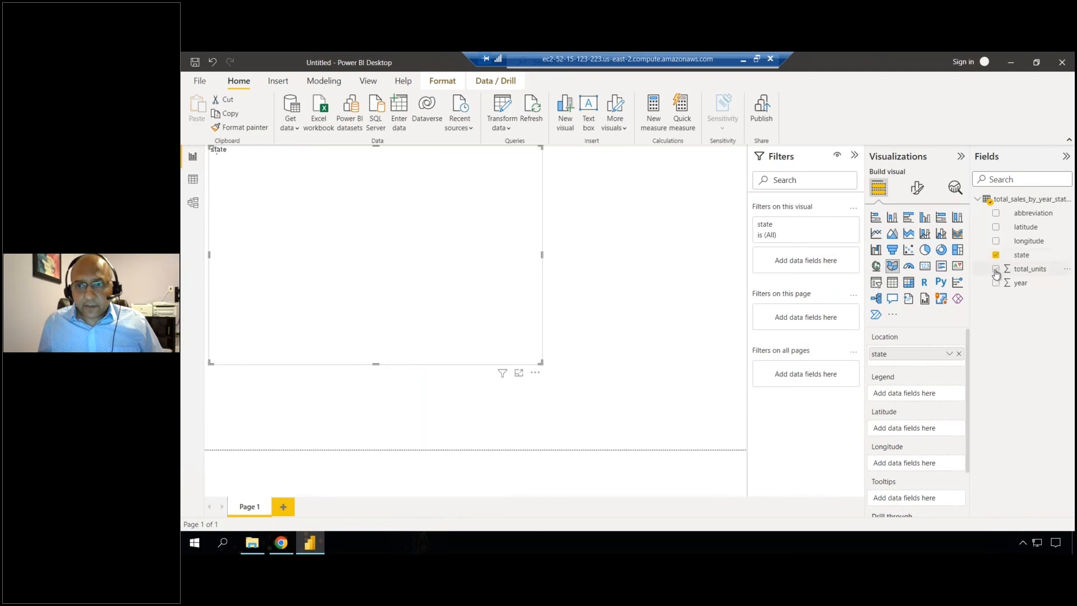
click(997, 270)
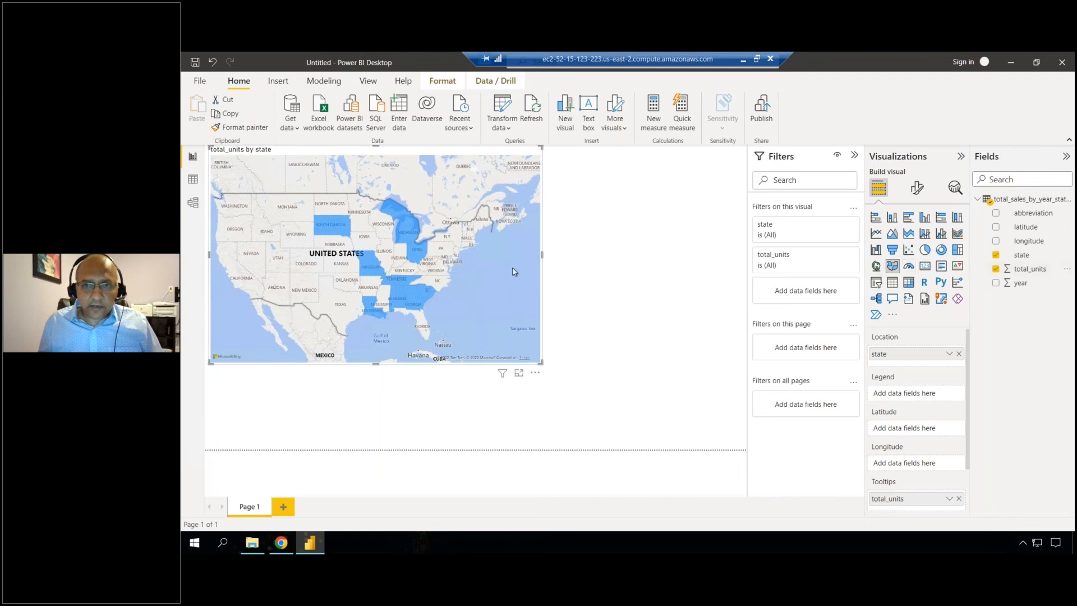
mouse_move(416, 253)
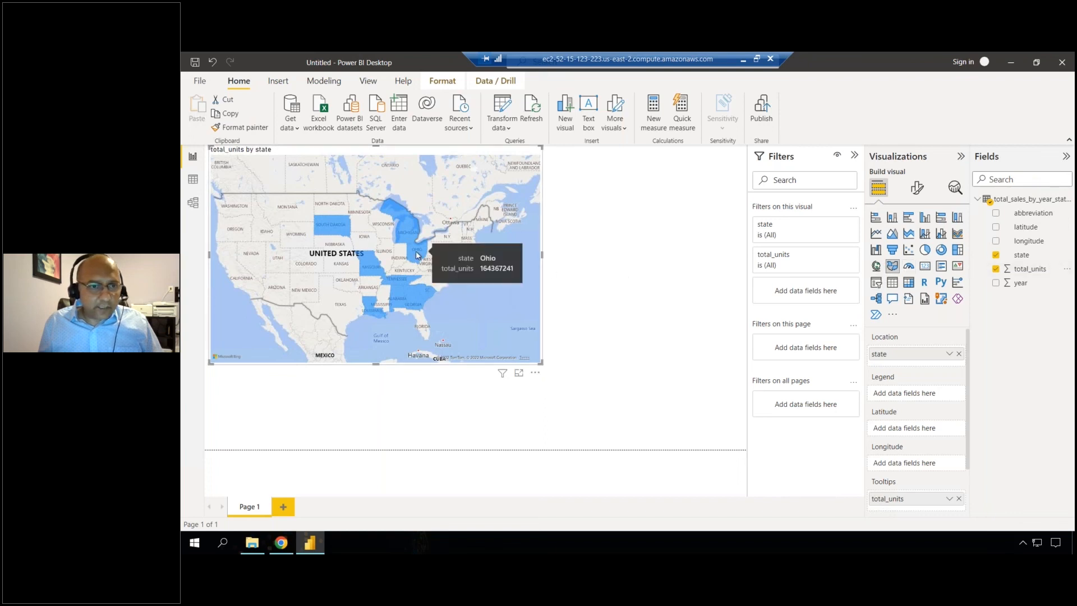
mouse_move(368, 271)
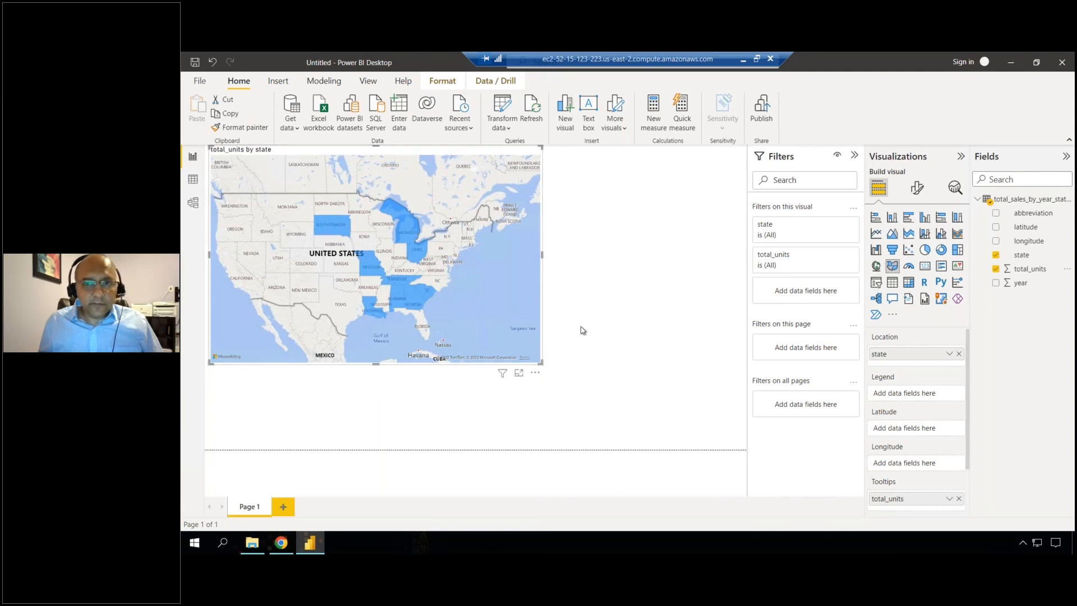
- Add year to the map visual and filter the visual by year with basic filtering that requires a single selection
click(997, 284)
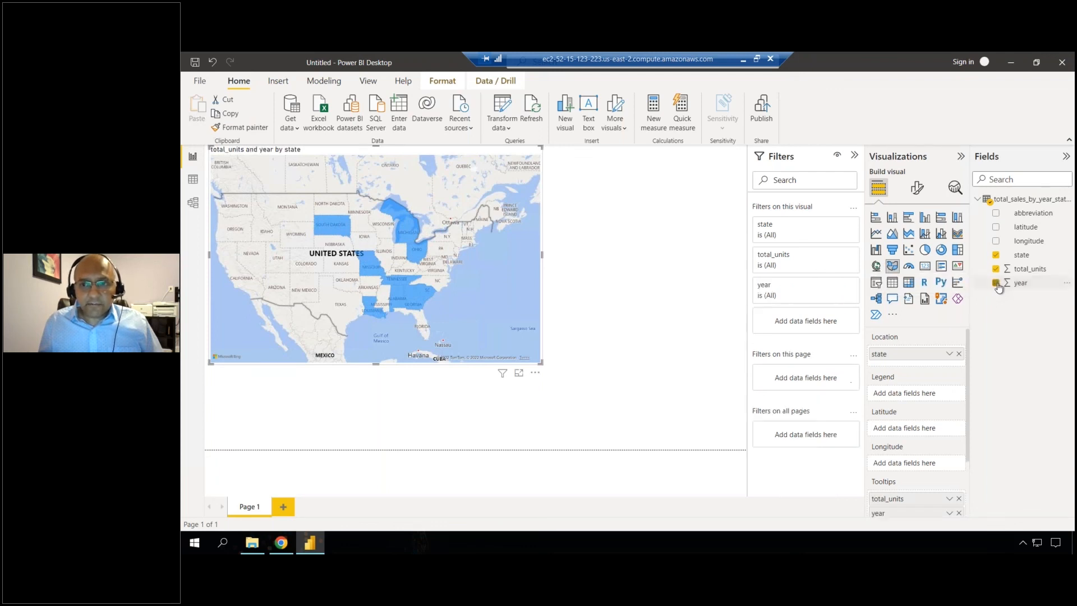
drag(998, 285, 804, 323)
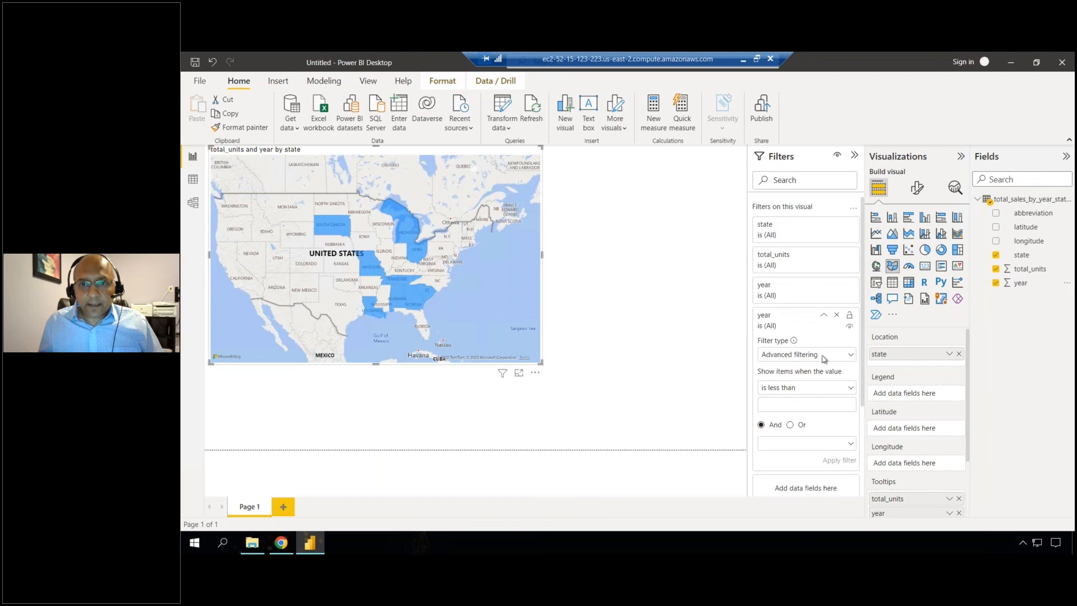
click(816, 359)
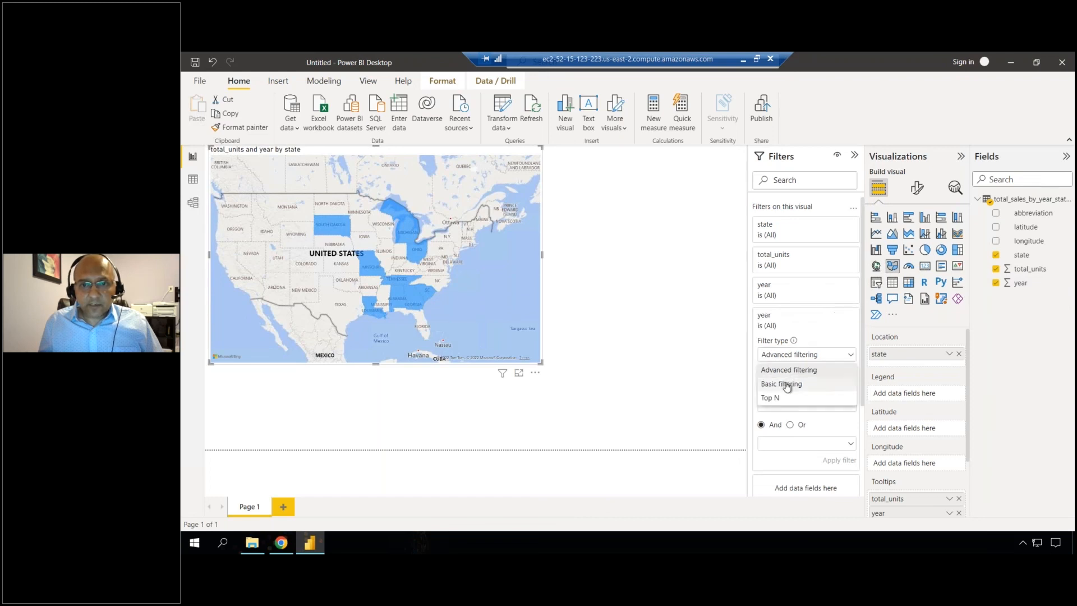
click(786, 381)
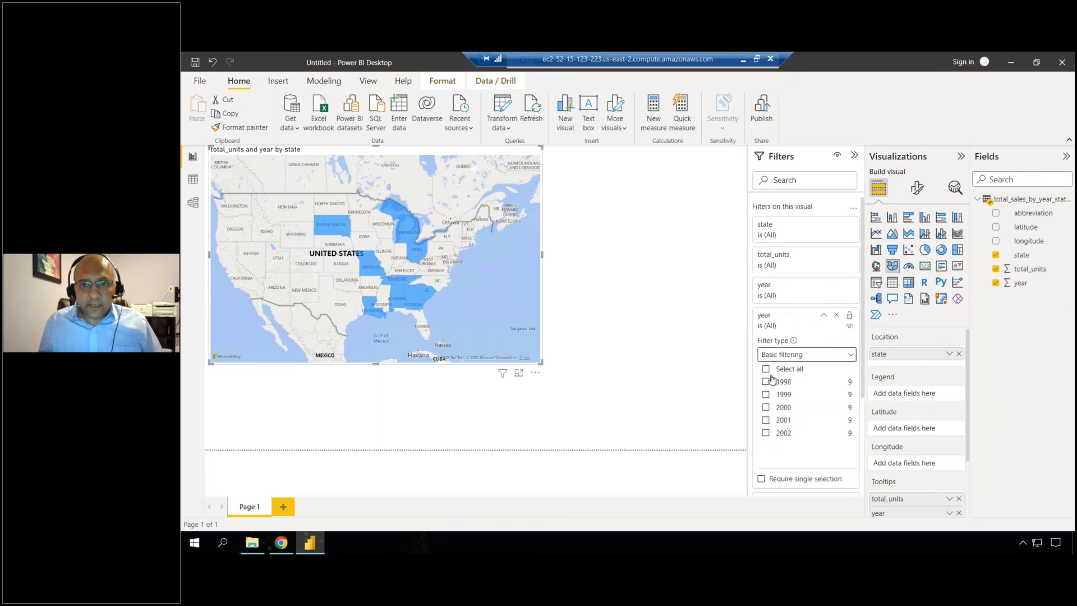
click(777, 480)
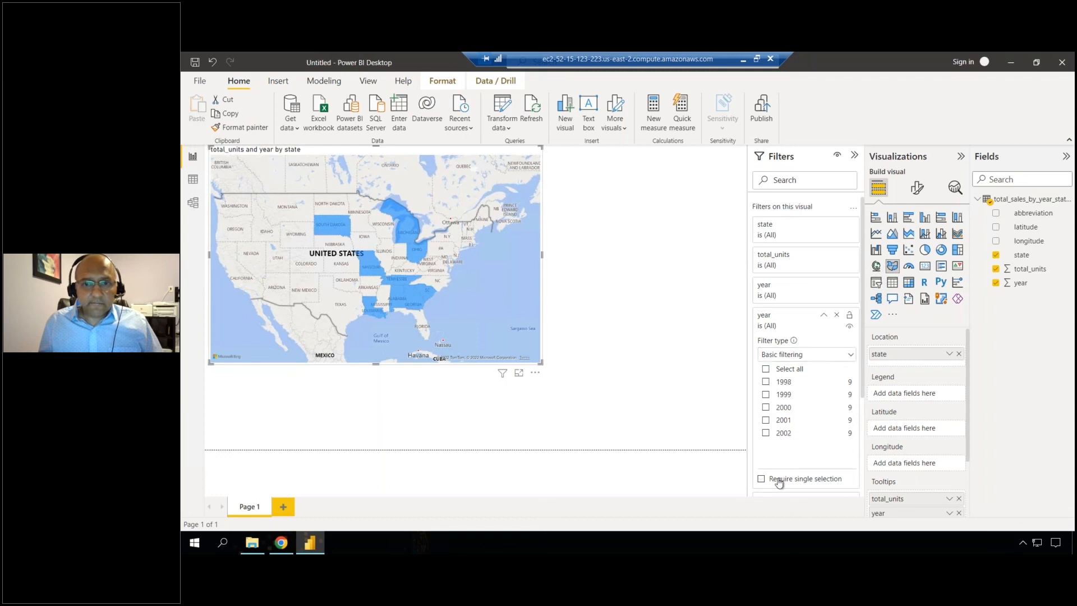
click(765, 351)
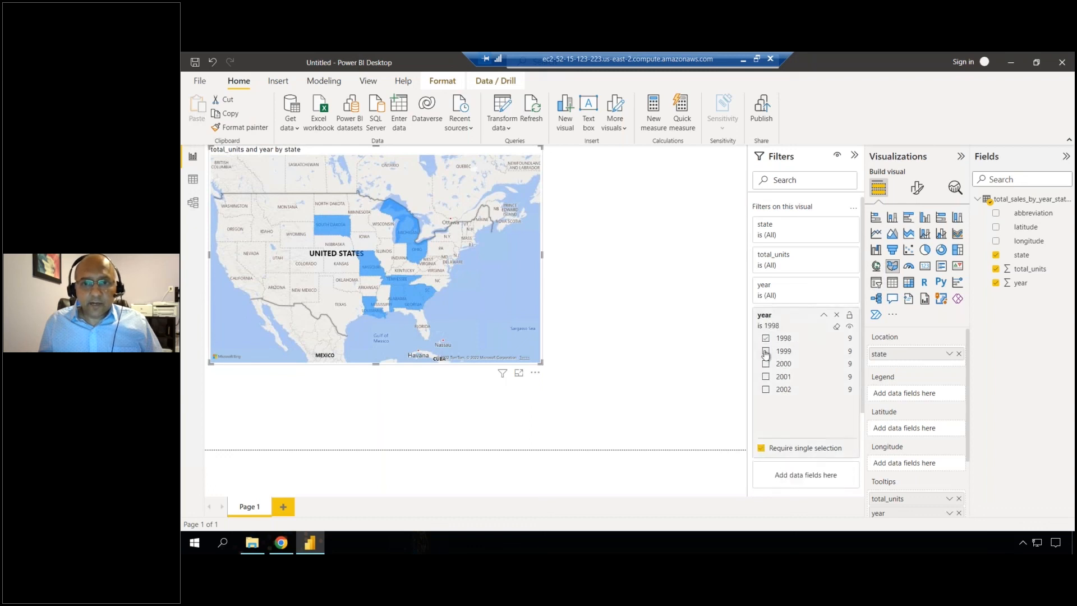
- Switch the map visual's year filter to 2000 and highlight Missouri on the map
click(766, 363)
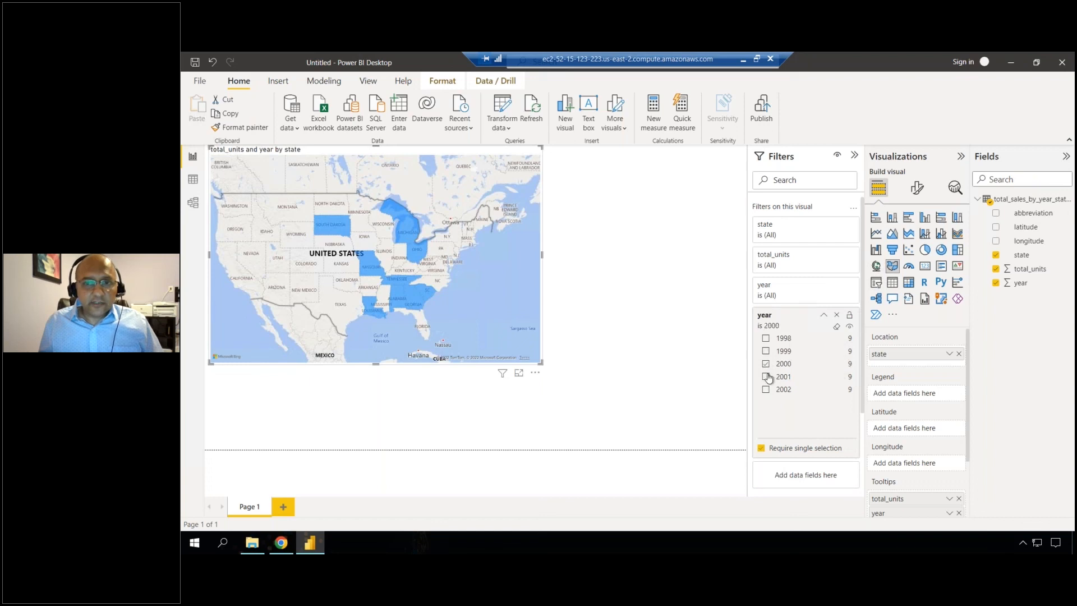
click(366, 269)
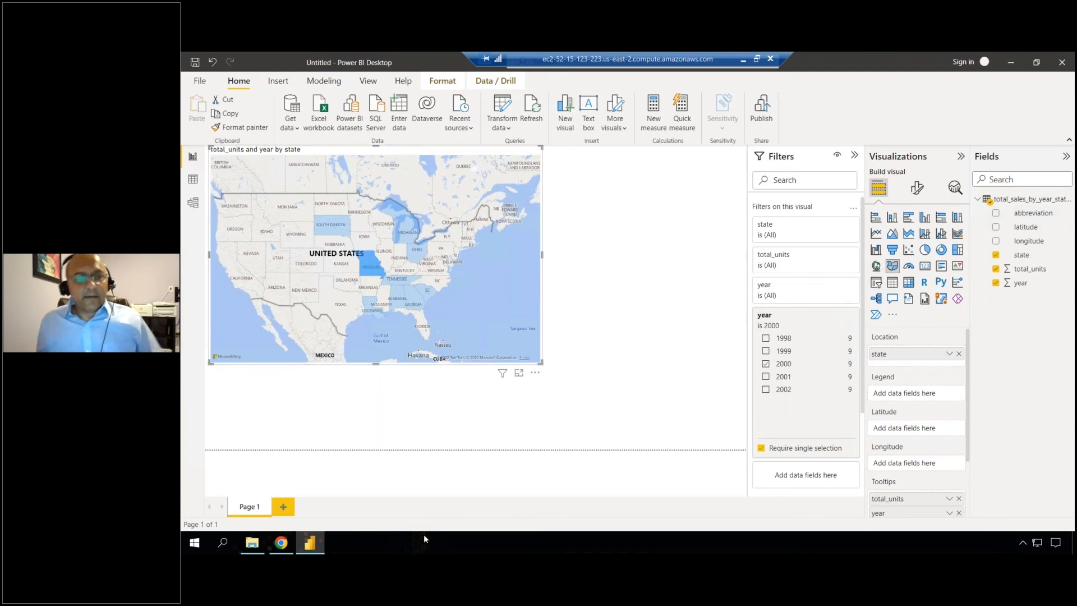
- Minimize the Power BI report, the user guide browser window and the remote desktop session to return to the presentation
key(super)
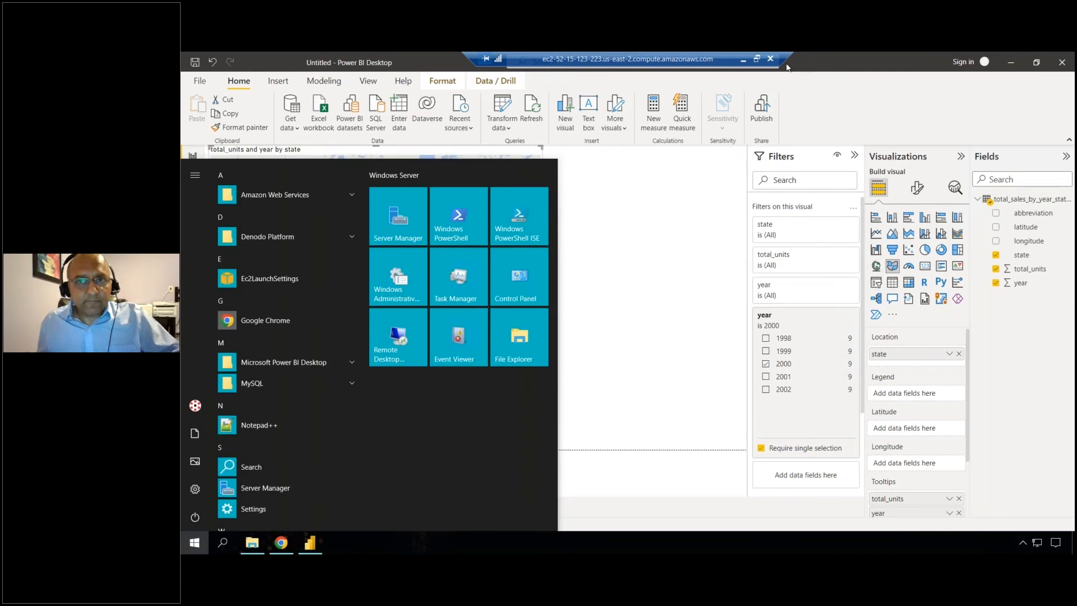
click(1011, 66)
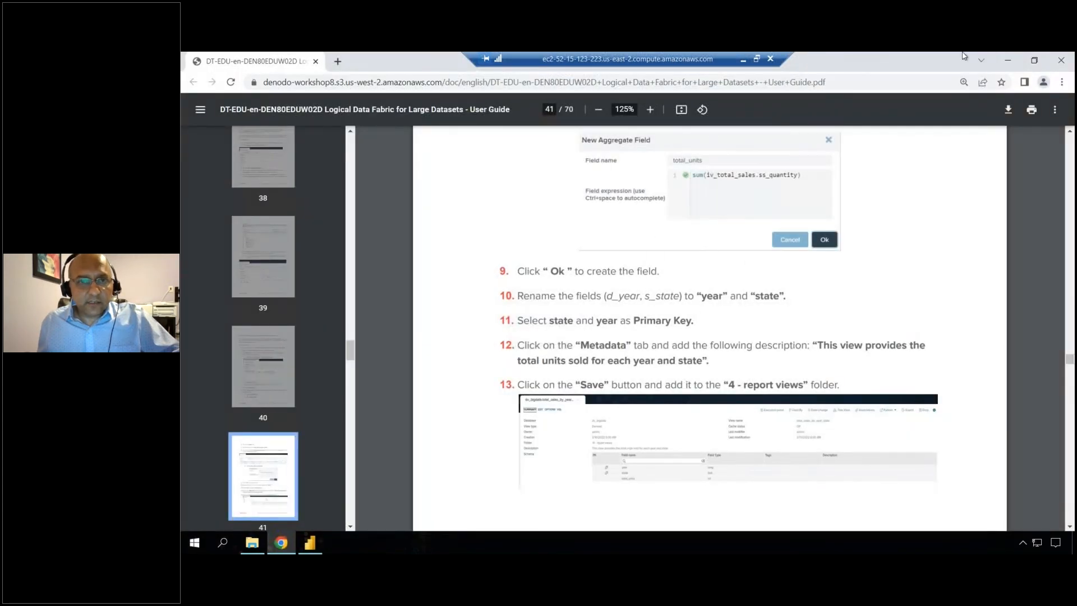
click(1008, 60)
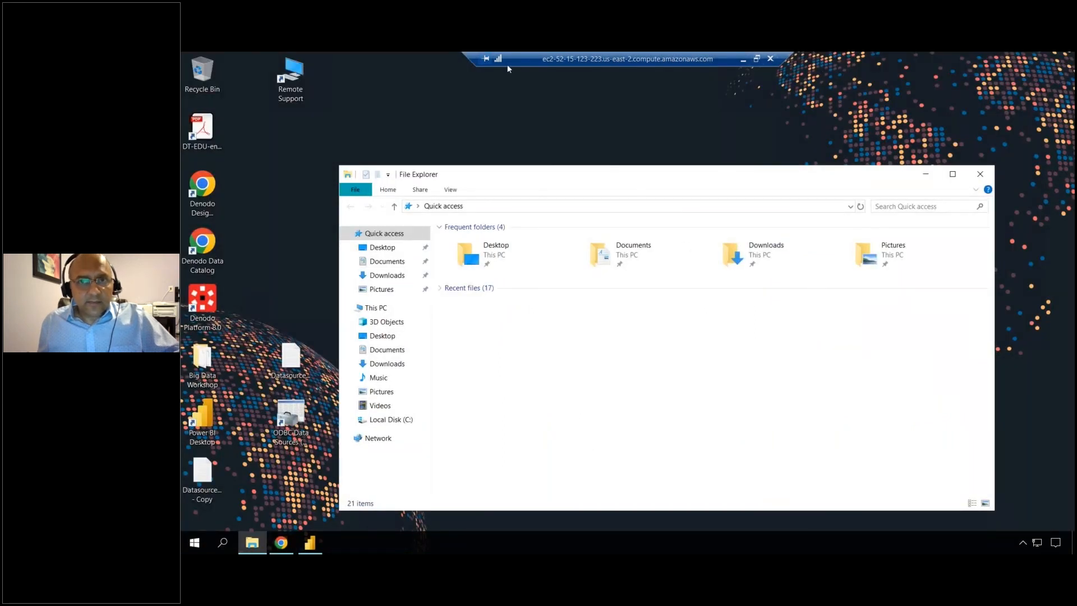
click(744, 62)
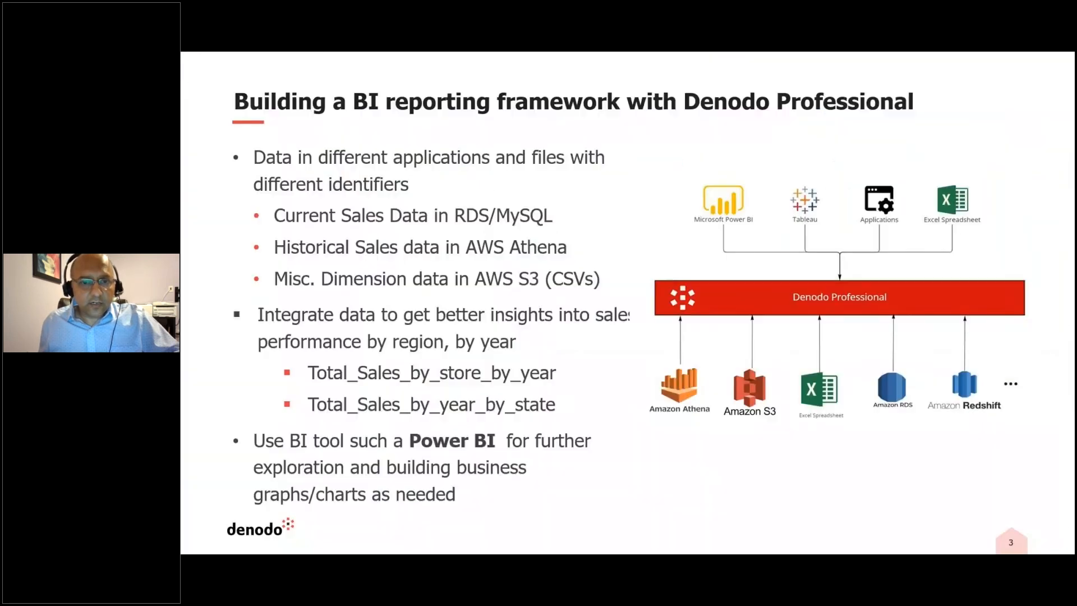
click(639, 514)
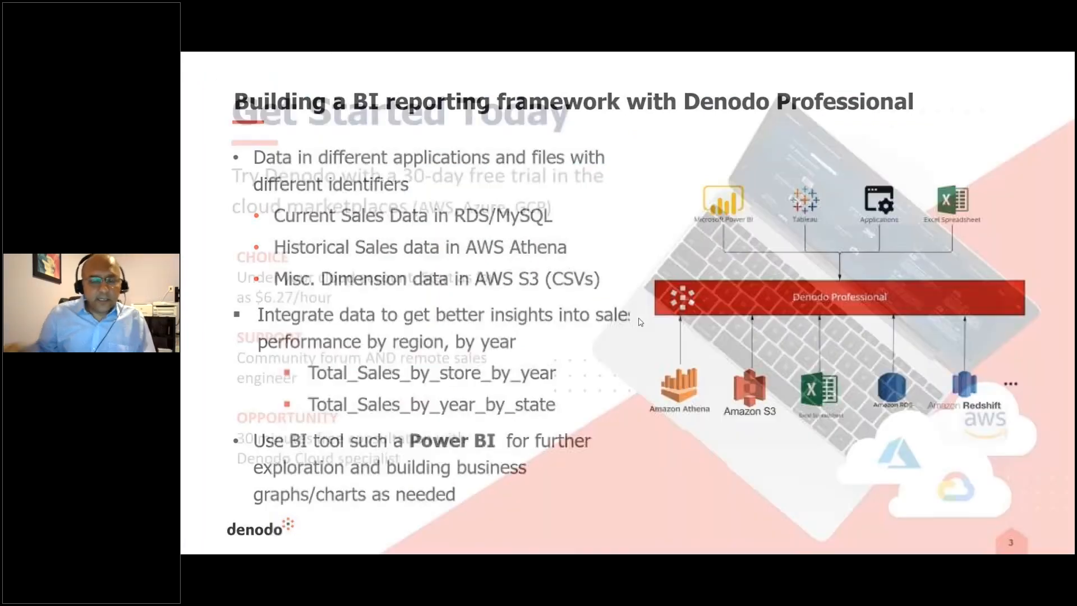
click(640, 321)
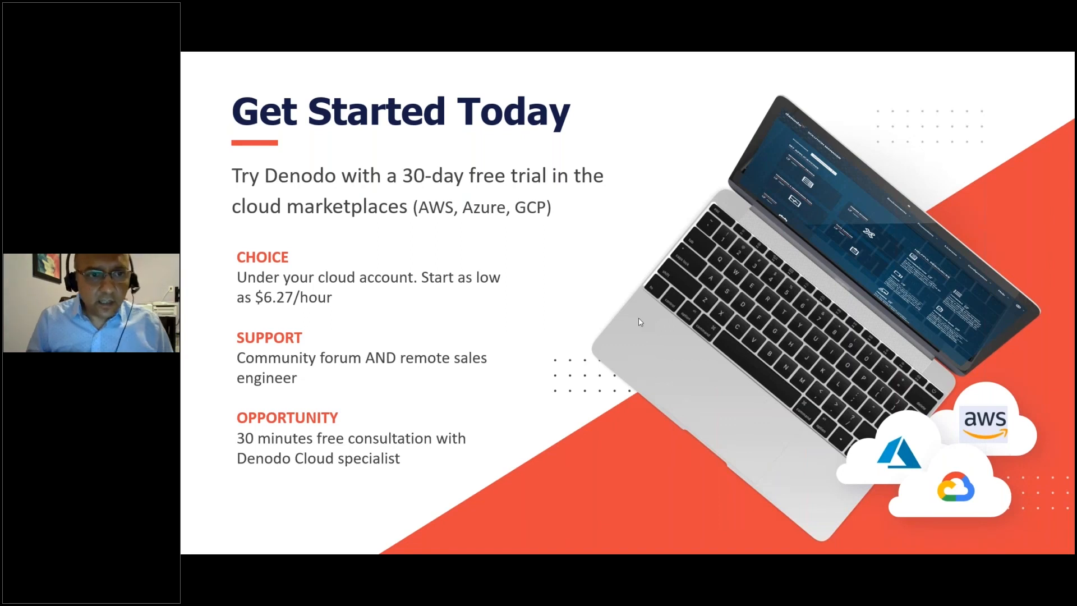
click(315, 301)
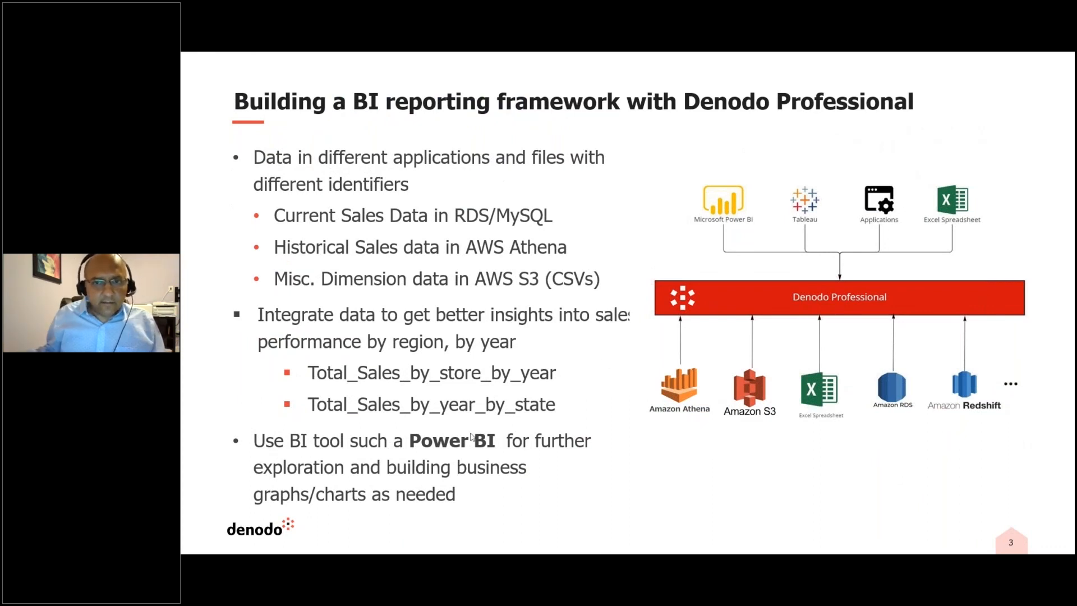
click(585, 392)
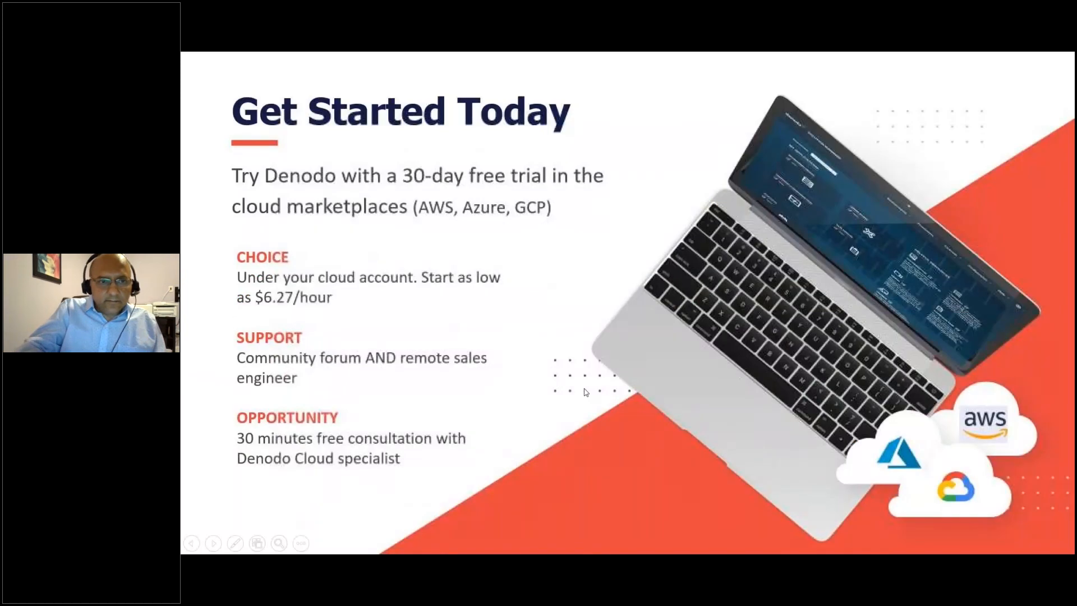